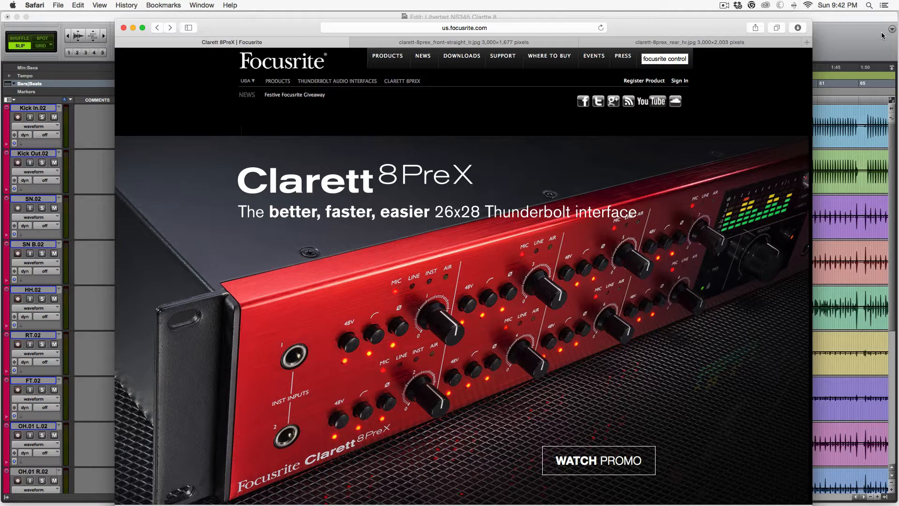
Step: Switch to Pro Tools, play the drum session from about bar 16, and watch the channel levels in the mixer
{"action": "left_click", "coordinate": [882, 35]}
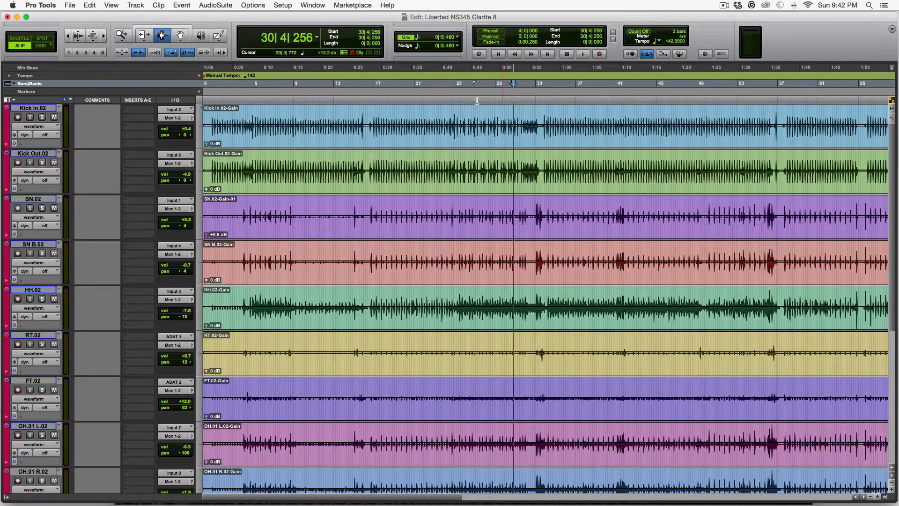
{"action": "left_click", "coordinate": [369, 131]}
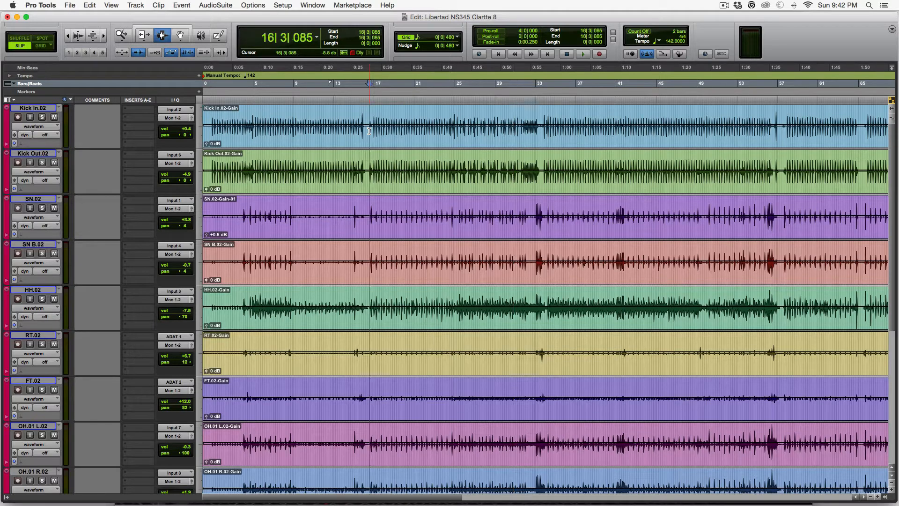
{"action": "key", "text": "space"}
{"action": "key", "text": "super+equal"}
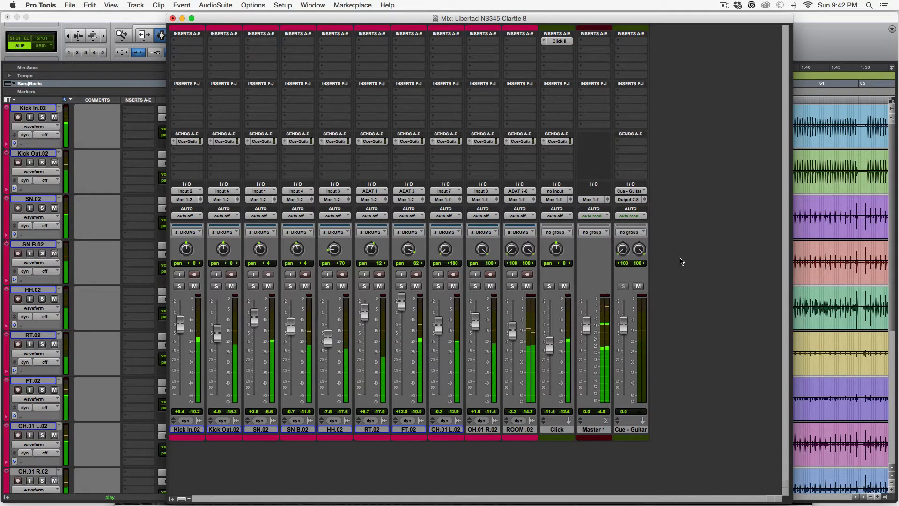
{"action": "key", "text": "space"}
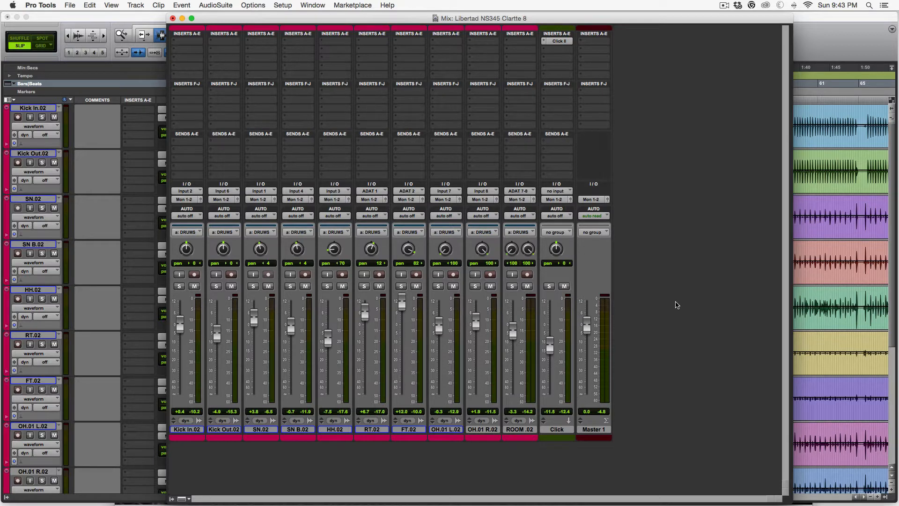
{"action": "key", "text": "space"}
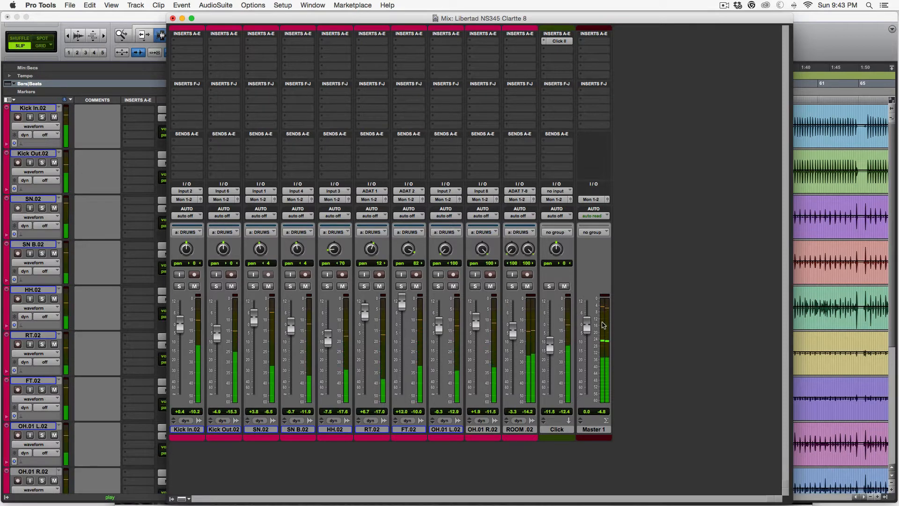
{"action": "key", "text": "space"}
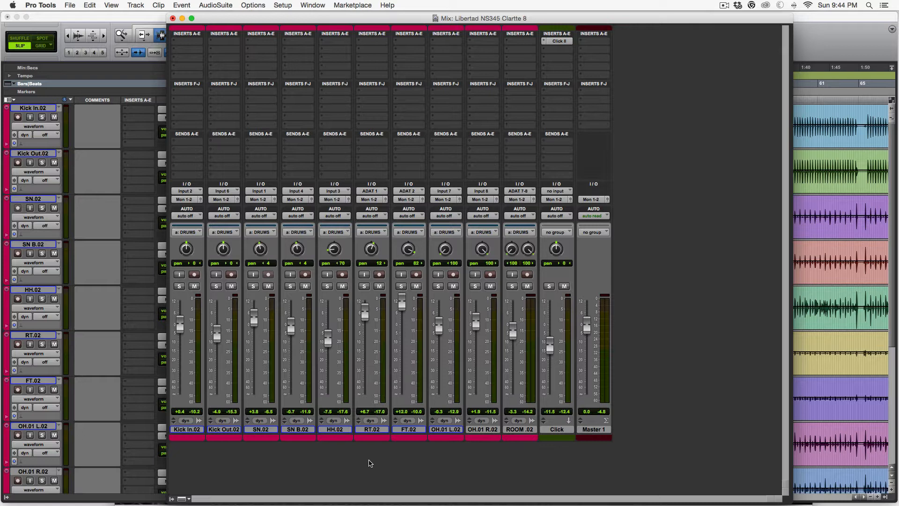
Step: Switch to Focusrite Control and review the Mixing & Routing outputs through Line Outputs 9-10
{"action": "key", "text": "super+Tab"}
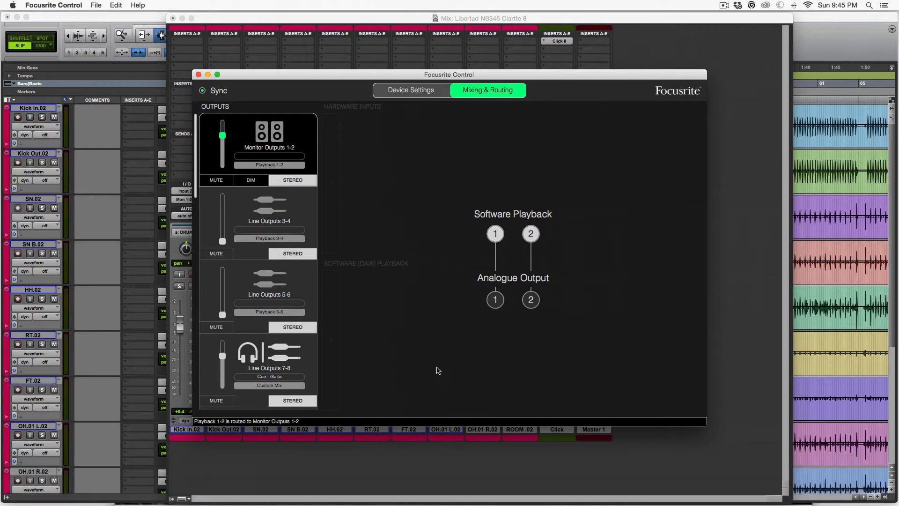
{"action": "left_click", "coordinate": [438, 370]}
{"action": "key", "text": "super+Tab"}
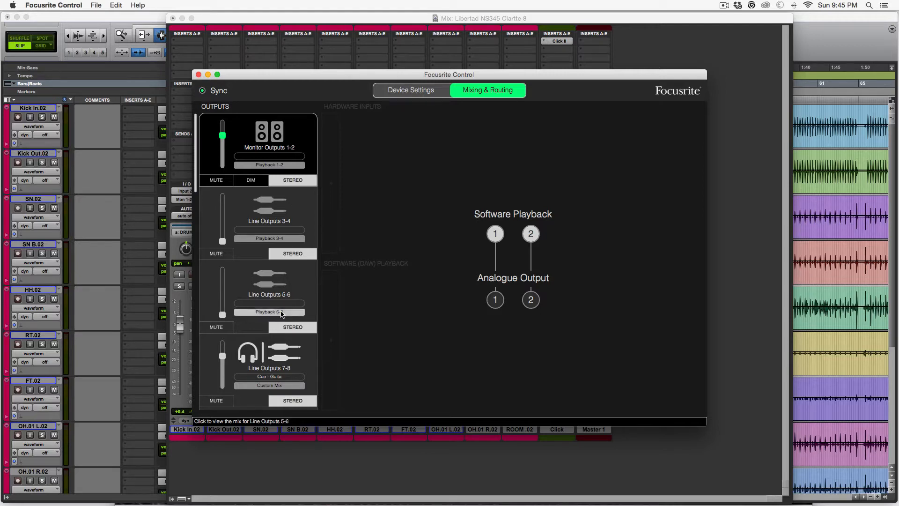
{"action": "scroll", "coordinate": [304, 164], "scroll_direction": "down", "scroll_amount": 5}
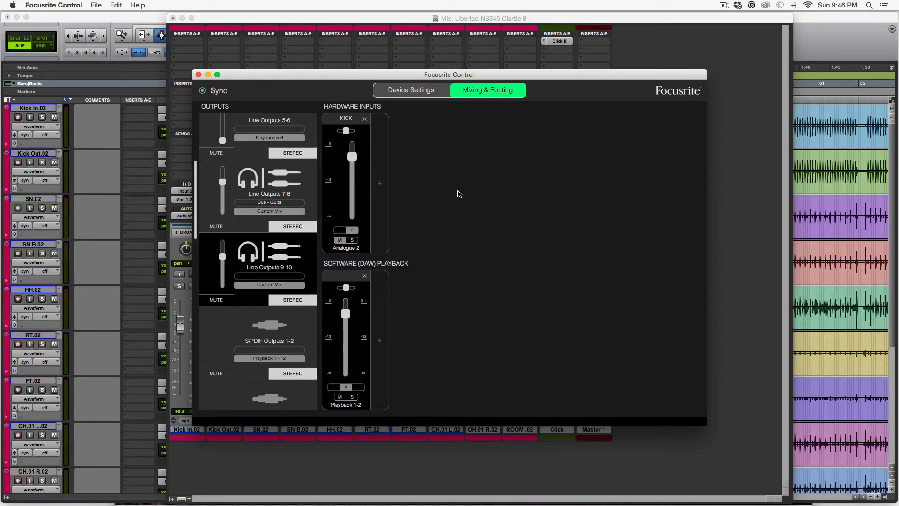
Step: Switch to Safari and examine the headphone outputs in the Clarett 8PreX front-panel photo
{"action": "key", "text": "super+Tab"}
{"action": "key", "text": "super+Tab"}
{"action": "key", "text": "super+Tab"}
{"action": "key", "text": "super+Tab"}
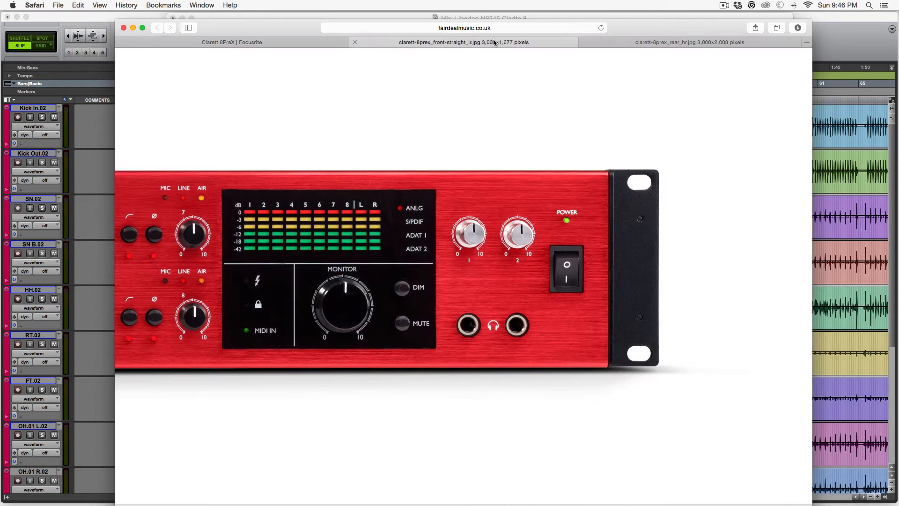
{"action": "left_click", "coordinate": [493, 42]}
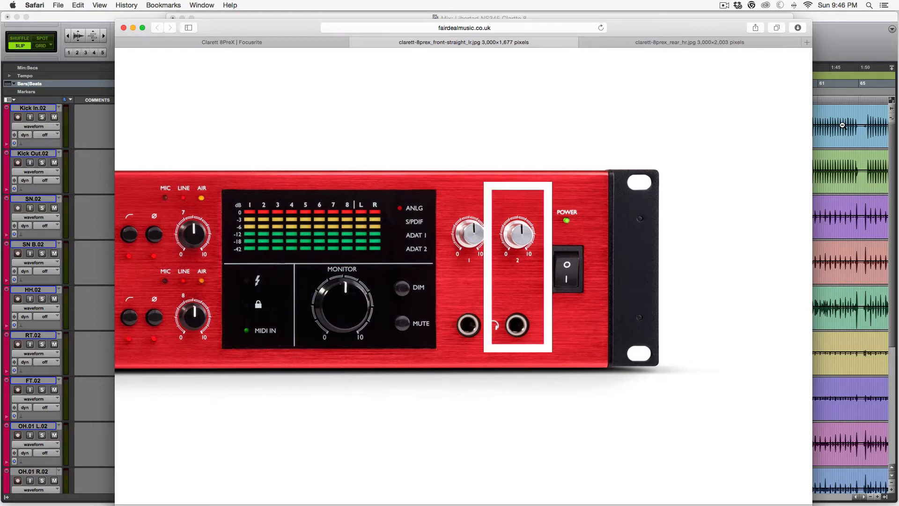
Step: Select Line Outputs 7-8 in Focusrite Control and locate the matching jacks in Safari's rear-panel photo
{"action": "key", "text": "super+Tab"}
{"action": "left_click", "coordinate": [293, 198]}
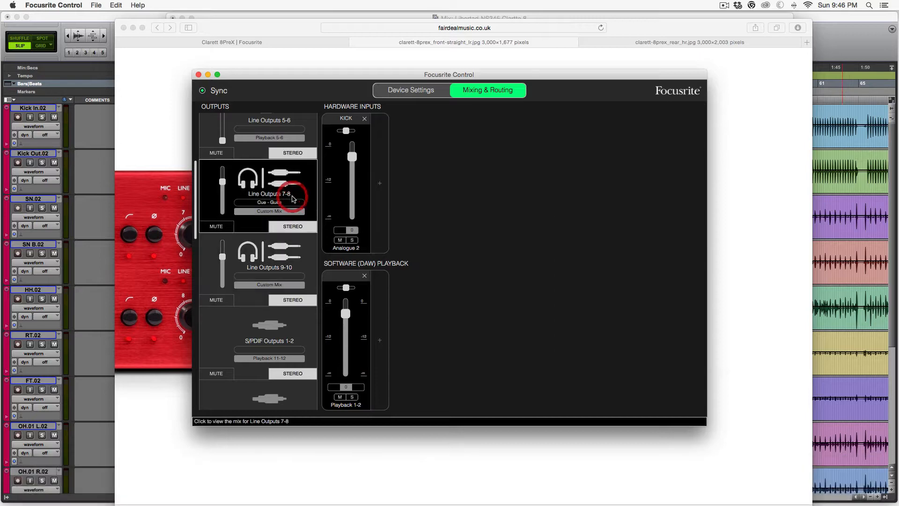
{"action": "key", "text": "super+Tab"}
{"action": "key", "text": "super+Tab"}
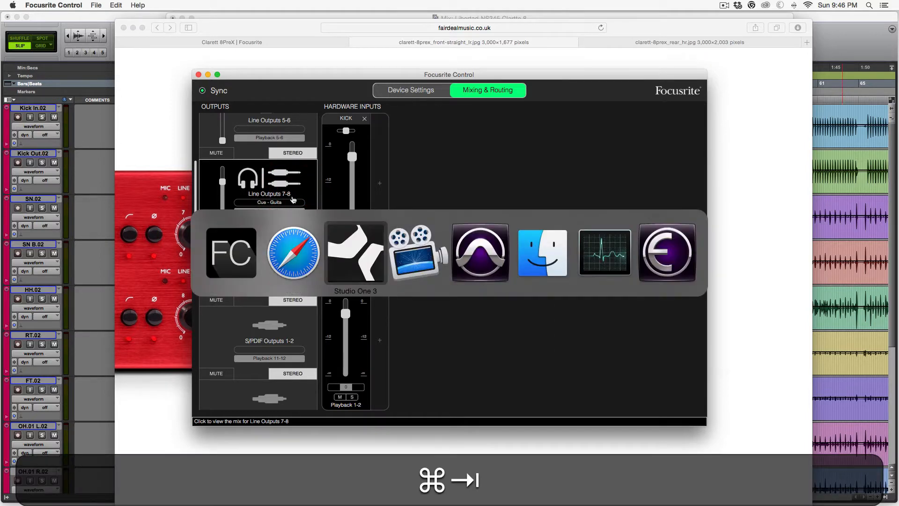
{"action": "left_click", "coordinate": [645, 42]}
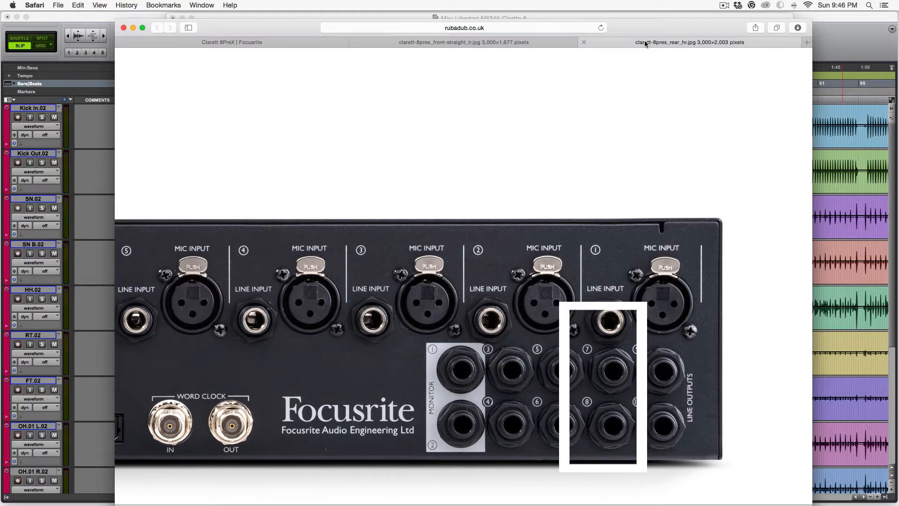
Step: Select Line Outputs 9-10 in Focusrite Control and locate their jacks in Safari's rear-panel photo
{"action": "key", "text": "super+Tab"}
{"action": "left_click", "coordinate": [283, 273]}
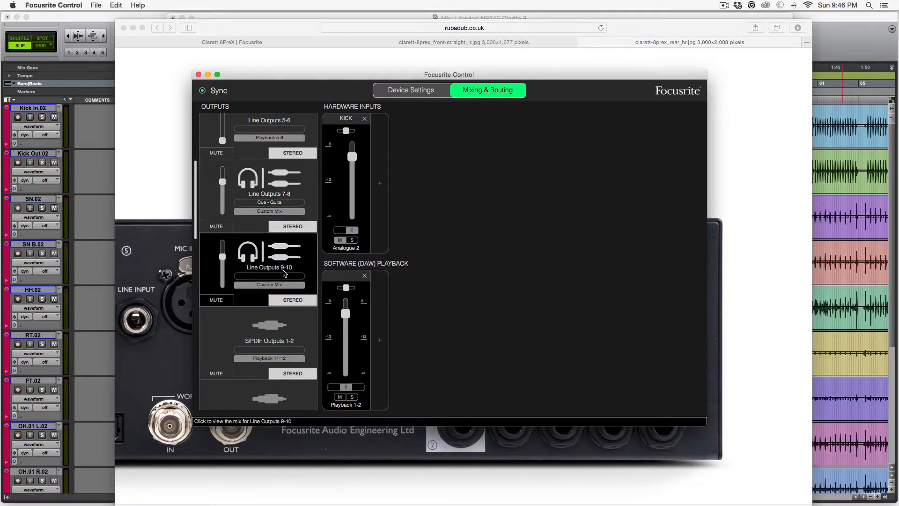
{"action": "key", "text": "super+Tab"}
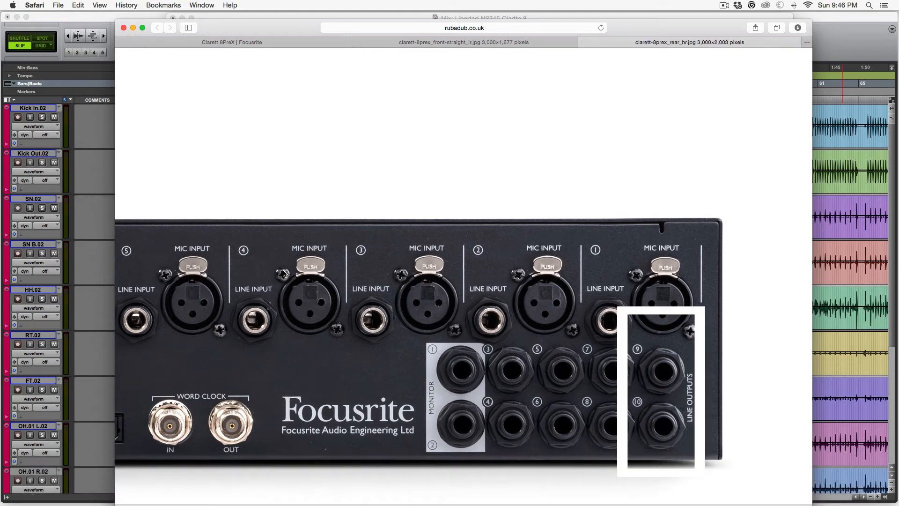
Step: Reselect Line Outputs 7-8 in Focusrite Control and compare them with the front-panel and rear-panel photos in Safari
{"action": "key", "text": "super+Tab"}
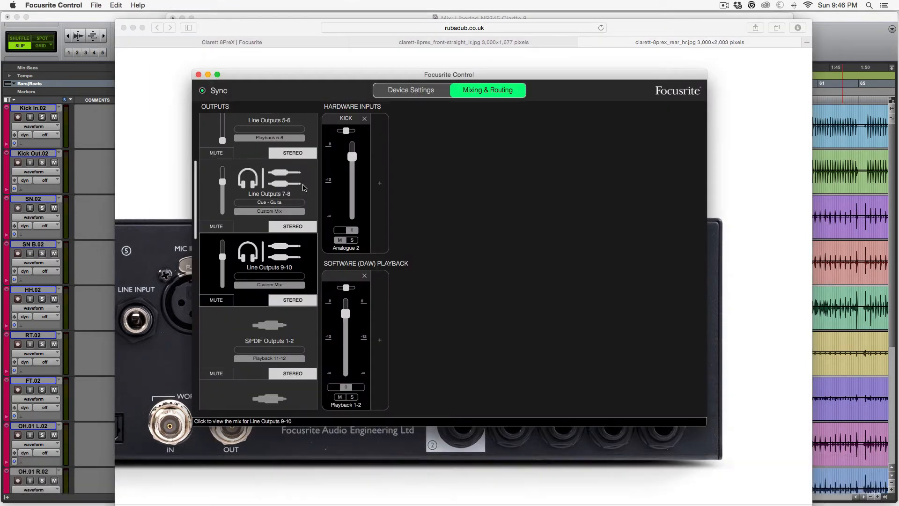
{"action": "left_click", "coordinate": [303, 188]}
{"action": "key", "text": "super+Tab"}
{"action": "left_click", "coordinate": [491, 43]}
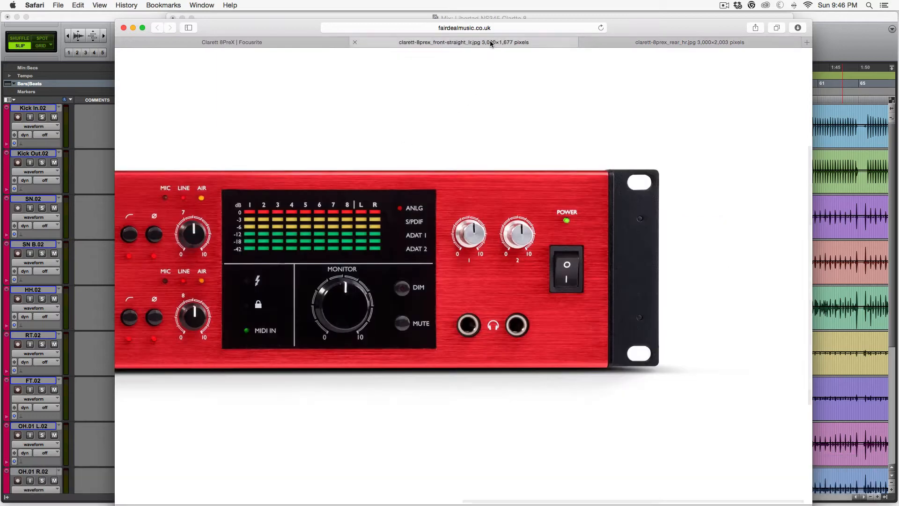
{"action": "key", "text": "super"}
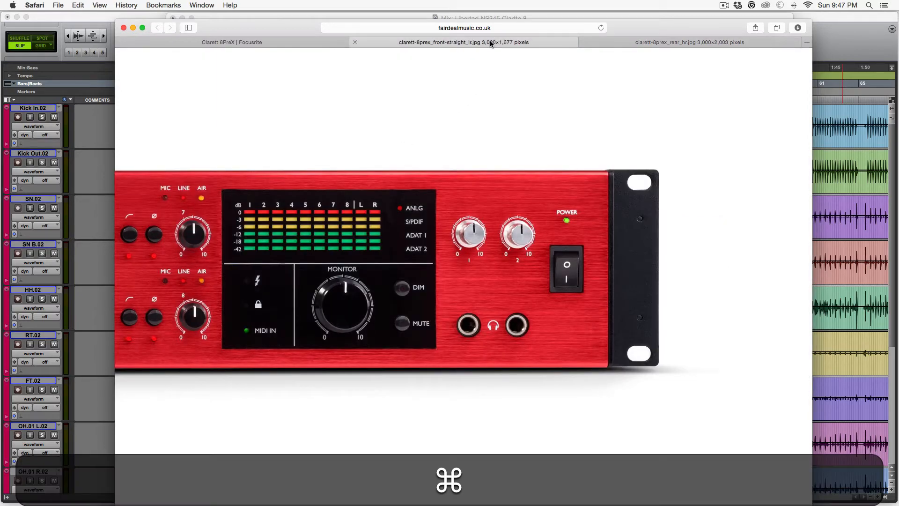
{"action": "key", "text": "super+Tab"}
{"action": "key", "text": "super+Tab"}
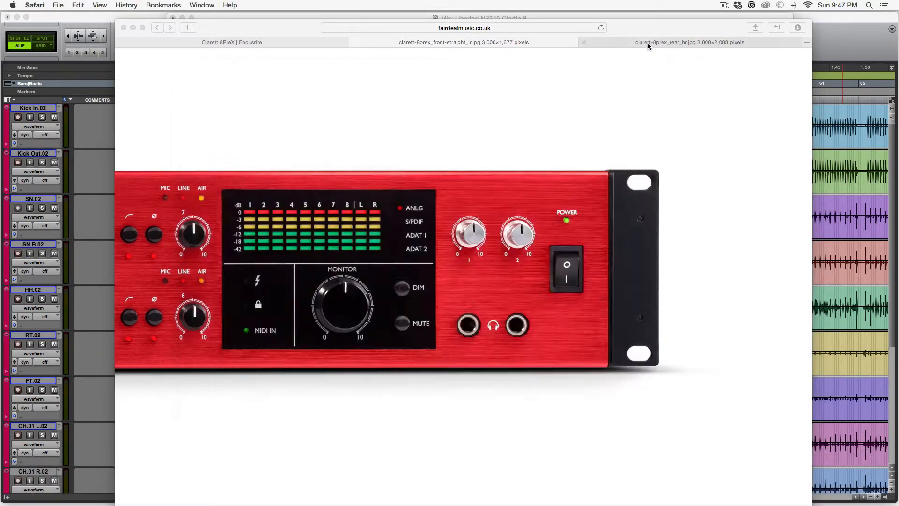
{"action": "left_click", "coordinate": [648, 43]}
Step: Compare Line Outputs 9-10 in Focusrite Control with both device photos in Safari, and return to Focusrite Control
{"action": "key", "text": "super+Tab"}
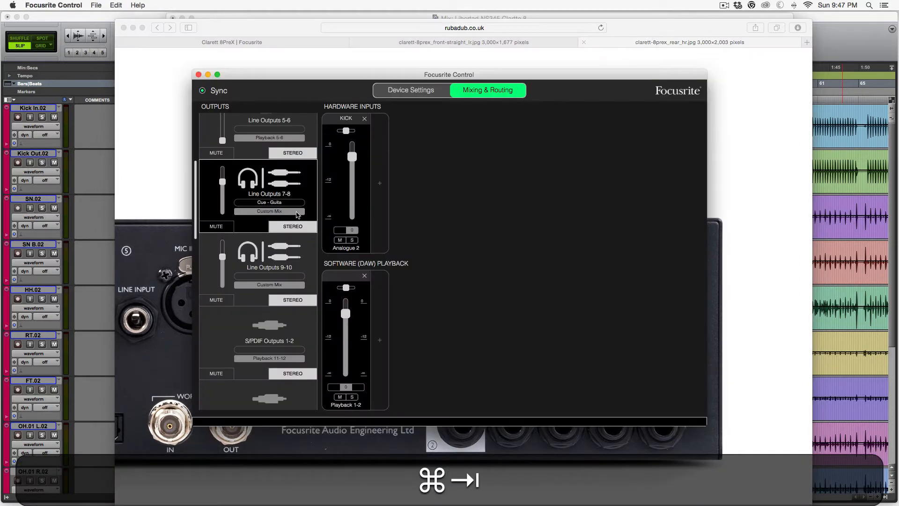
{"action": "key", "text": "super+Tab"}
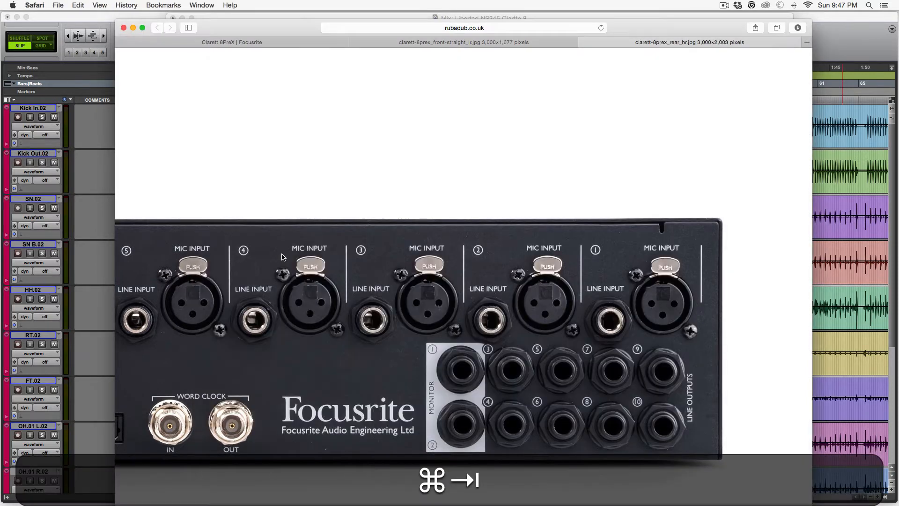
{"action": "key", "text": "super+Tab"}
{"action": "key", "text": "super+Tab"}
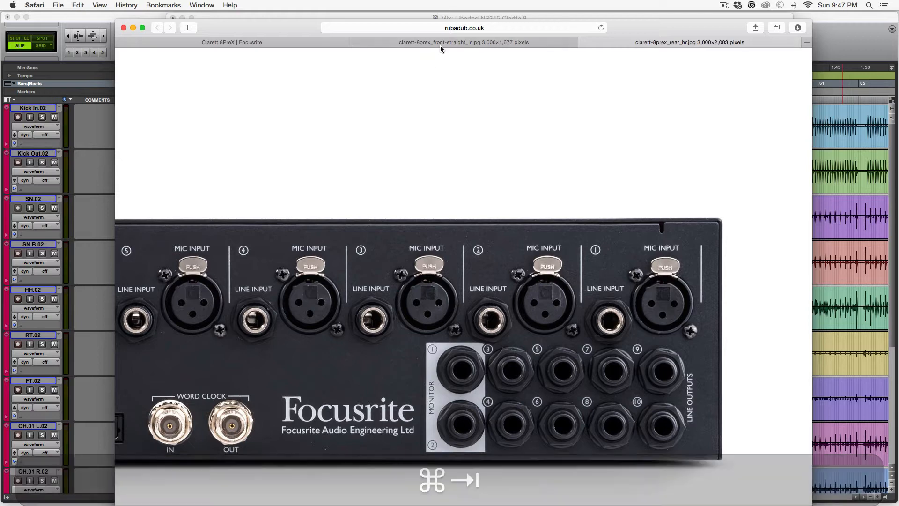
{"action": "left_click", "coordinate": [440, 46]}
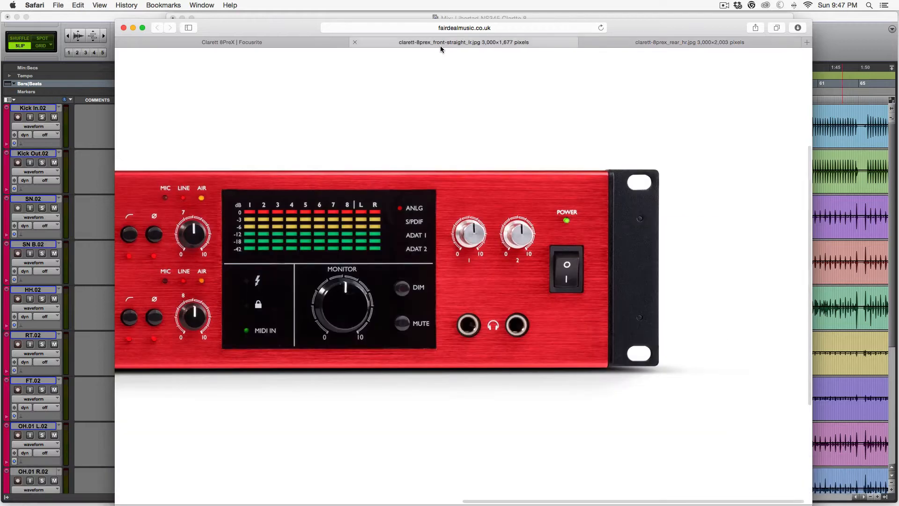
{"action": "left_click", "coordinate": [643, 44]}
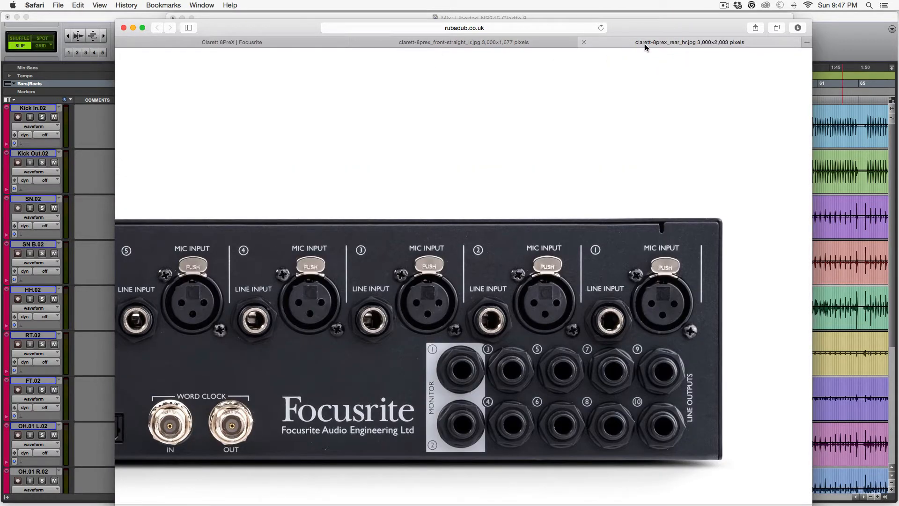
{"action": "key", "text": "super+Tab"}
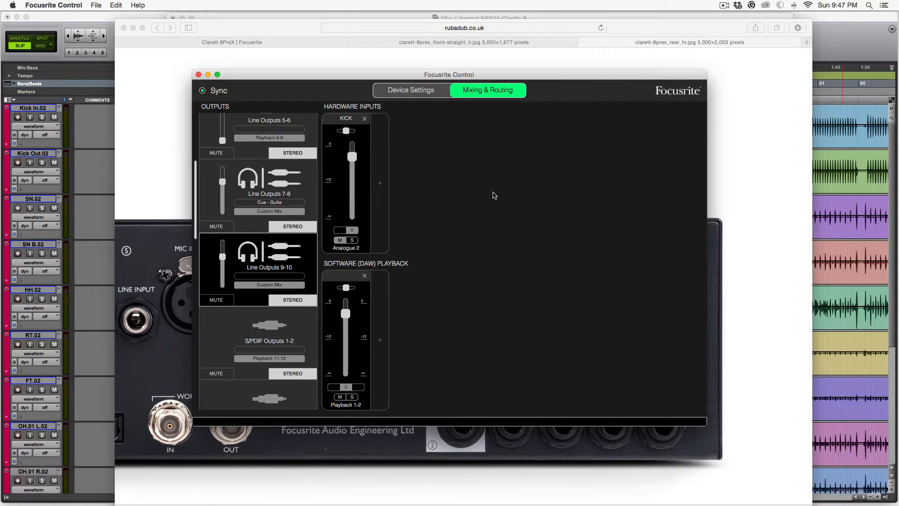
Step: Switch to Pro Tools and select all mixer tracks from Kick In.02 through Click
{"action": "left_click", "coordinate": [843, 41]}
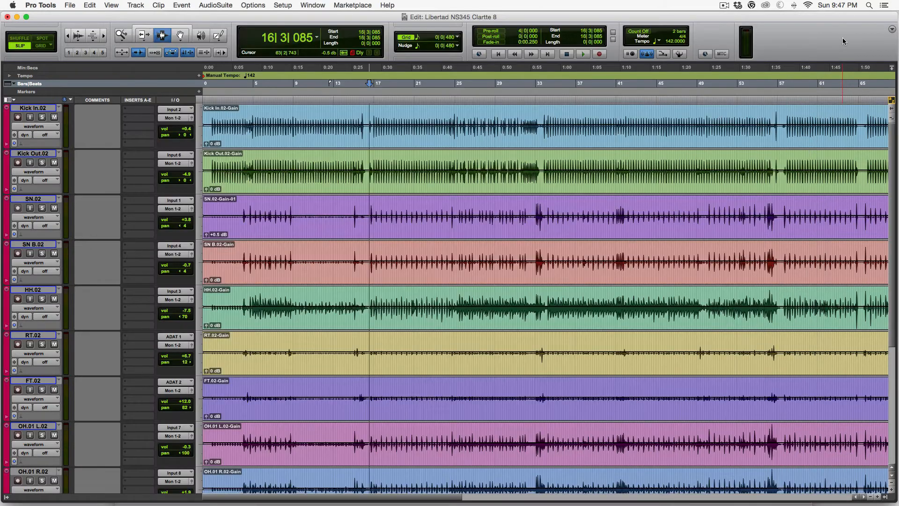
{"action": "key", "text": "super+equal"}
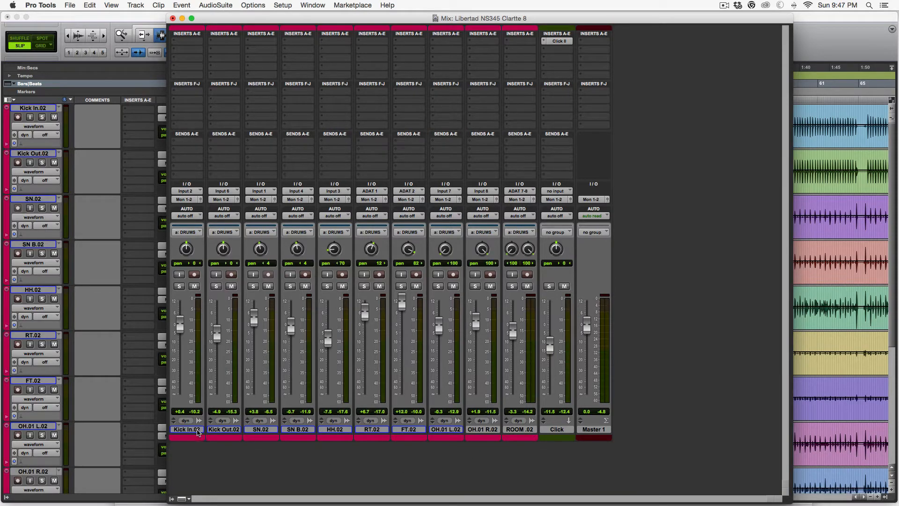
{"action": "left_click", "coordinate": [198, 431]}
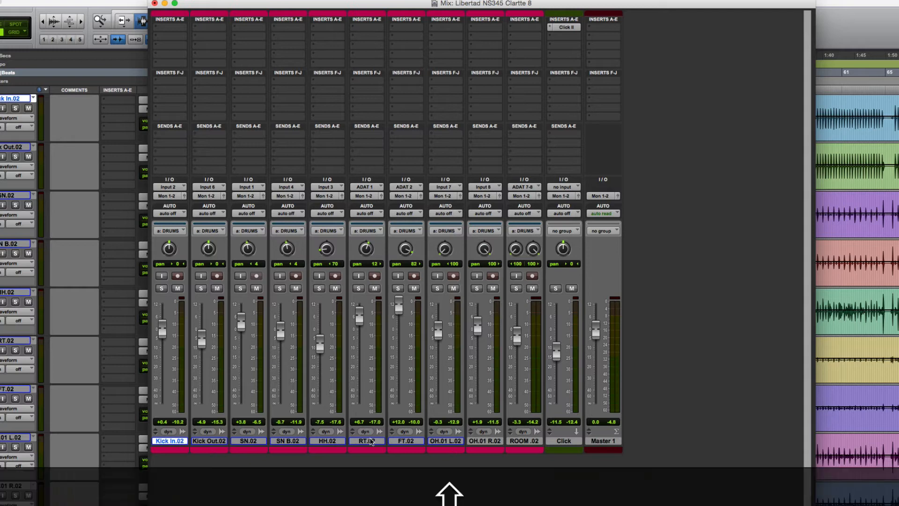
{"action": "left_click", "coordinate": [563, 442], "text": "shift"}
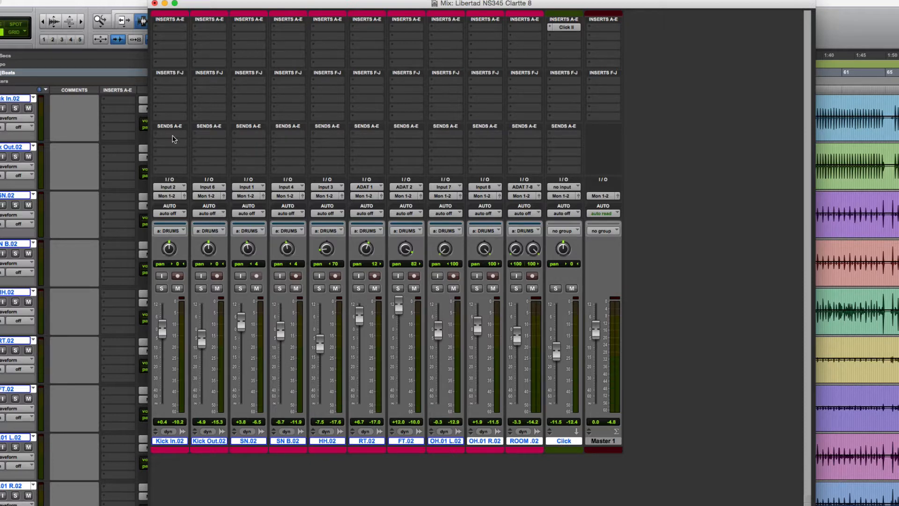
Step: Add a first send on all selected tracks to a new stereo aux input track named "Cue - Guitar"
{"action": "key", "text": "shift"}
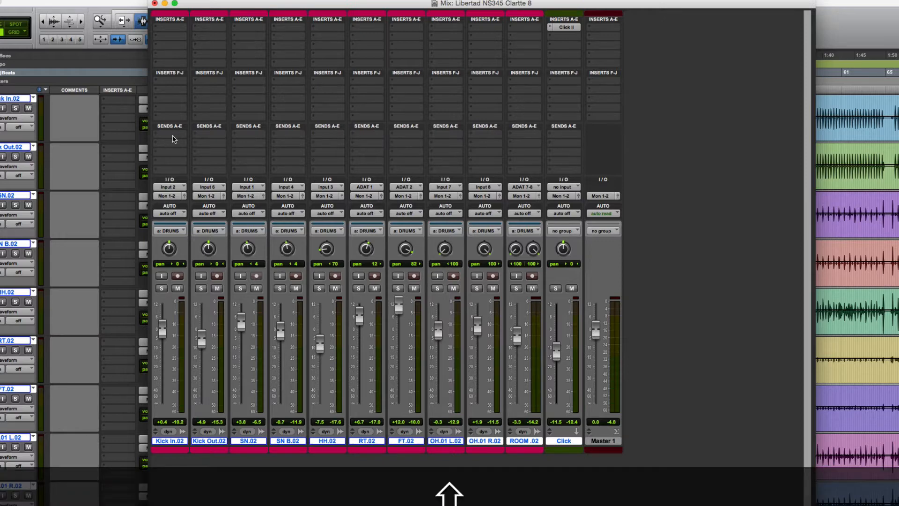
{"action": "key", "text": "ctrl"}
{"action": "key", "text": "alt"}
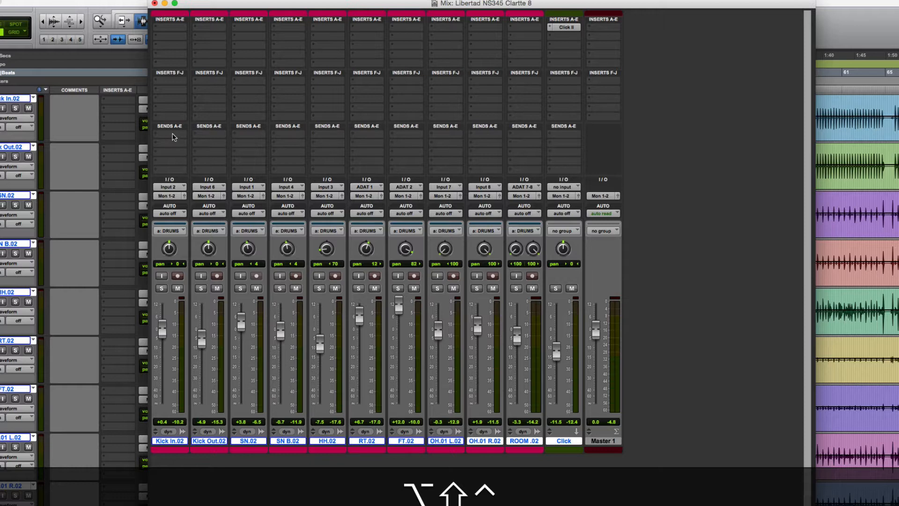
{"action": "left_click", "coordinate": [172, 136], "text": "ctrl+alt+shift"}
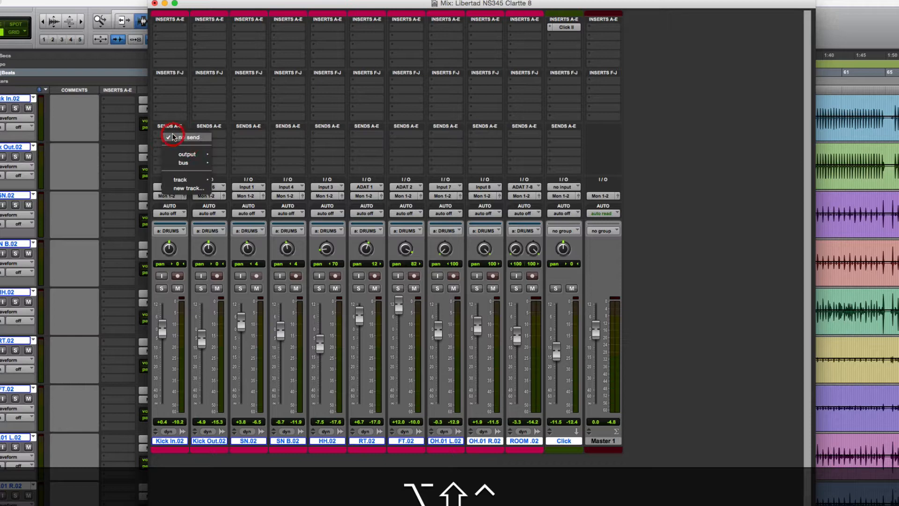
{"action": "left_click", "coordinate": [183, 187], "text": "ctrl+alt+shift"}
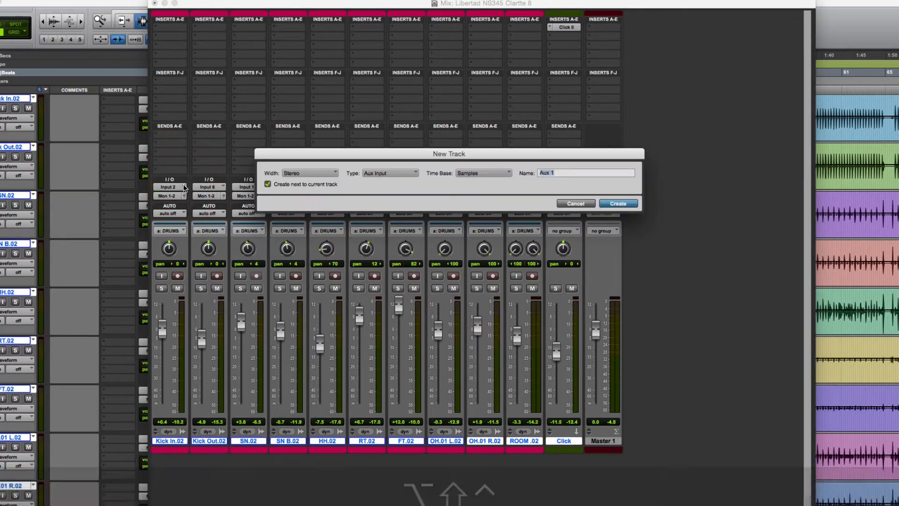
{"action": "type", "text": "Cue - Guitar"}
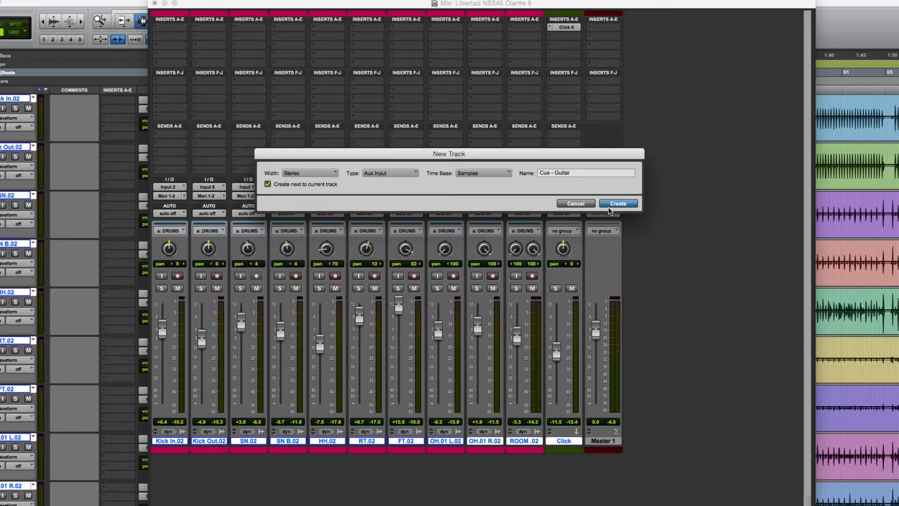
{"action": "left_click", "coordinate": [623, 204]}
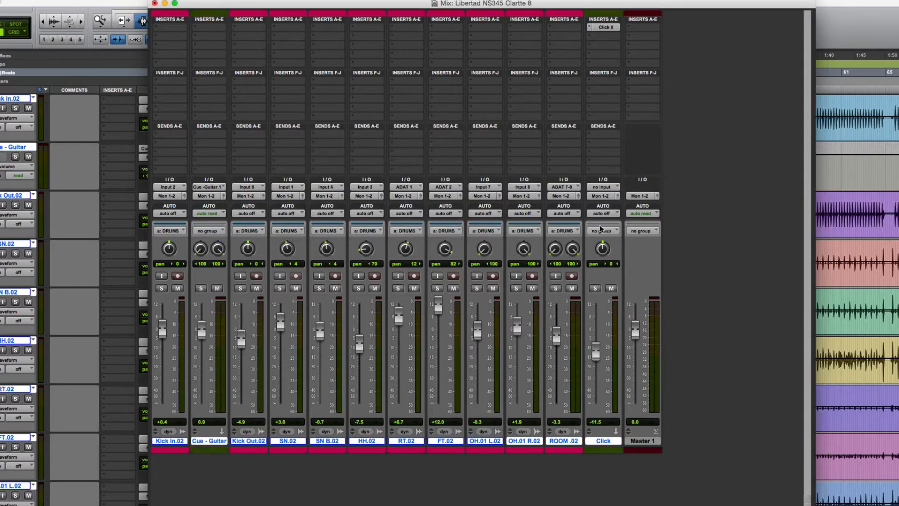
Step: Close the send window, move only the Cue - Guitar track after Master 1, and solo-safe it
{"action": "left_click", "coordinate": [207, 443], "text": "alt"}
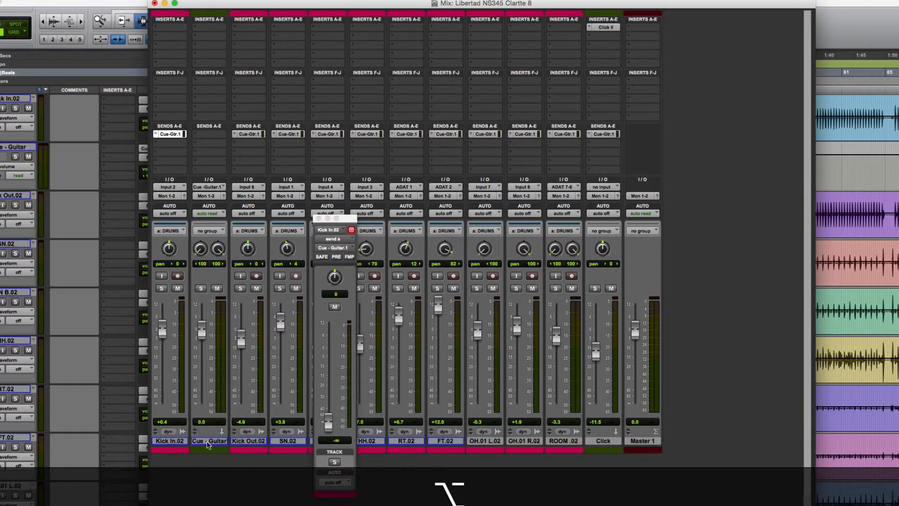
{"action": "left_click", "coordinate": [354, 395], "text": "super"}
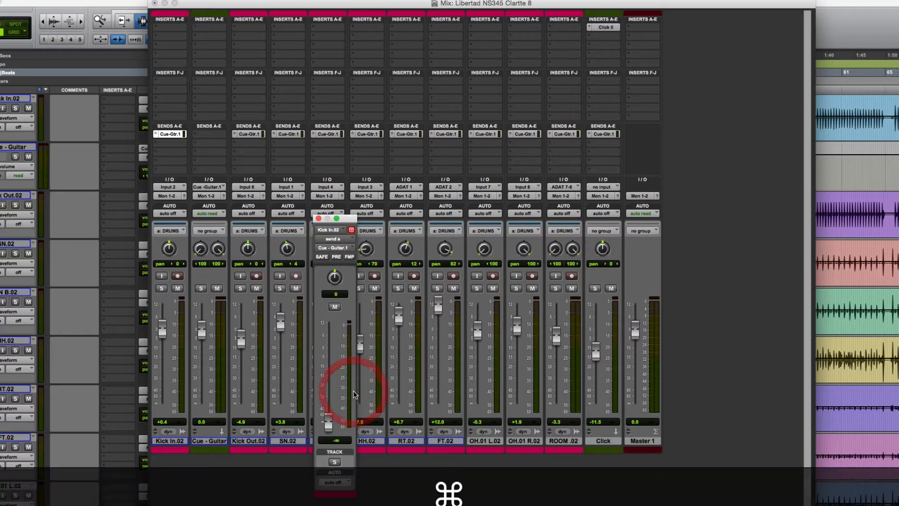
{"action": "key", "text": "Escape"}
{"action": "left_click", "coordinate": [208, 441]}
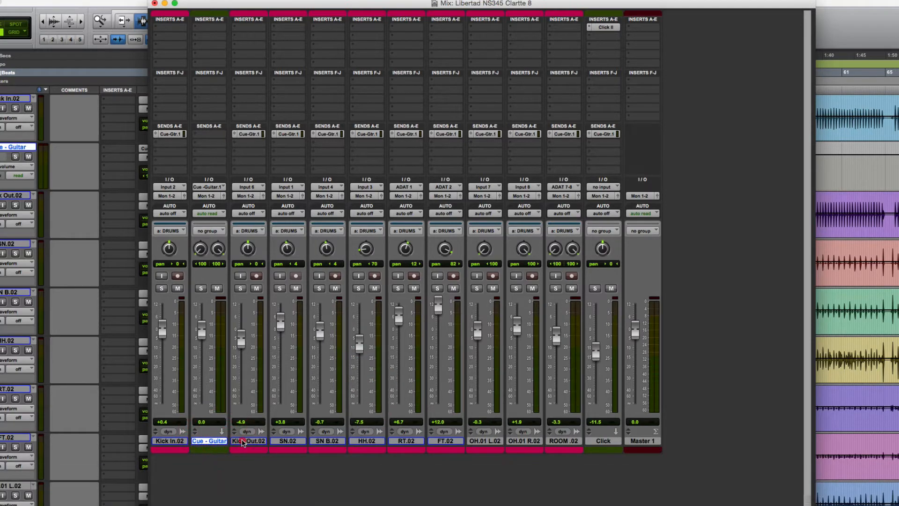
{"action": "left_click_drag", "start_coordinate": [242, 442], "coordinate": [682, 468]}
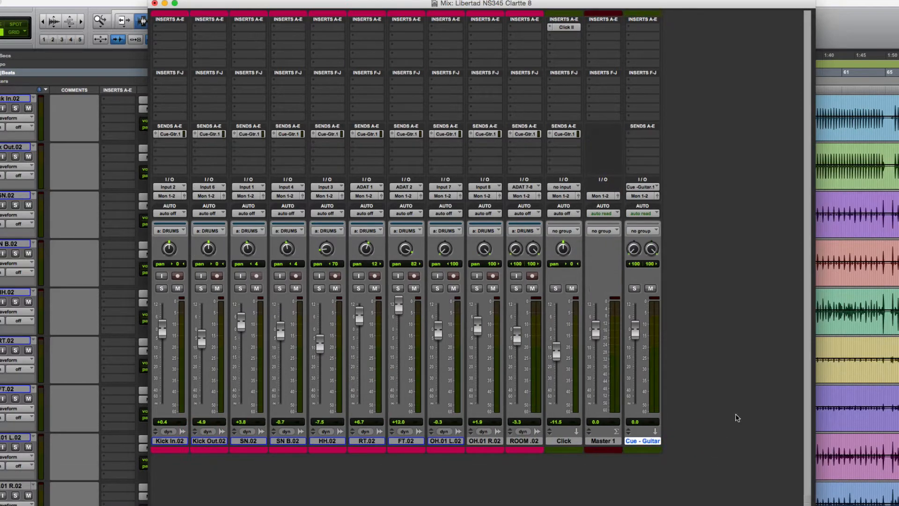
{"action": "left_click", "coordinate": [634, 289], "text": "super"}
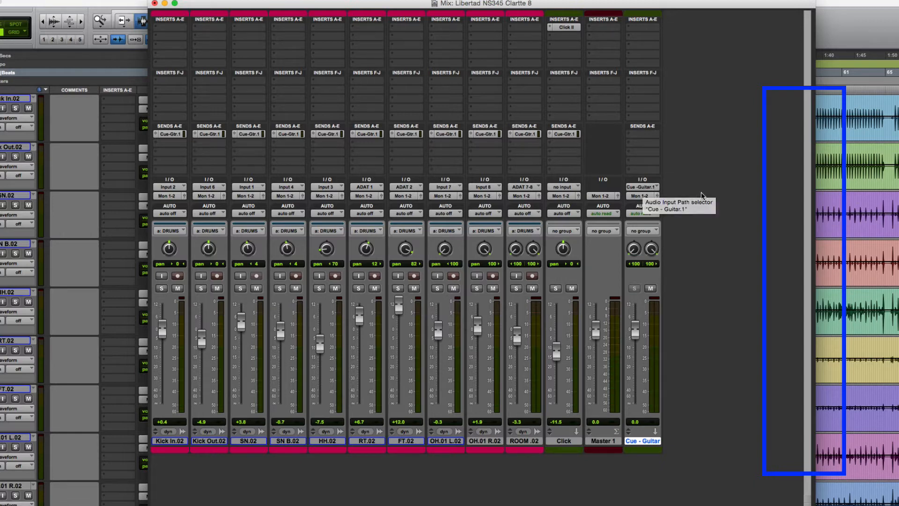
Step: Rename the first send's bus on Kick In.02 to "Cue - Guitar"
{"action": "right_click", "coordinate": [174, 135]}
{"action": "left_click", "coordinate": [193, 162]}
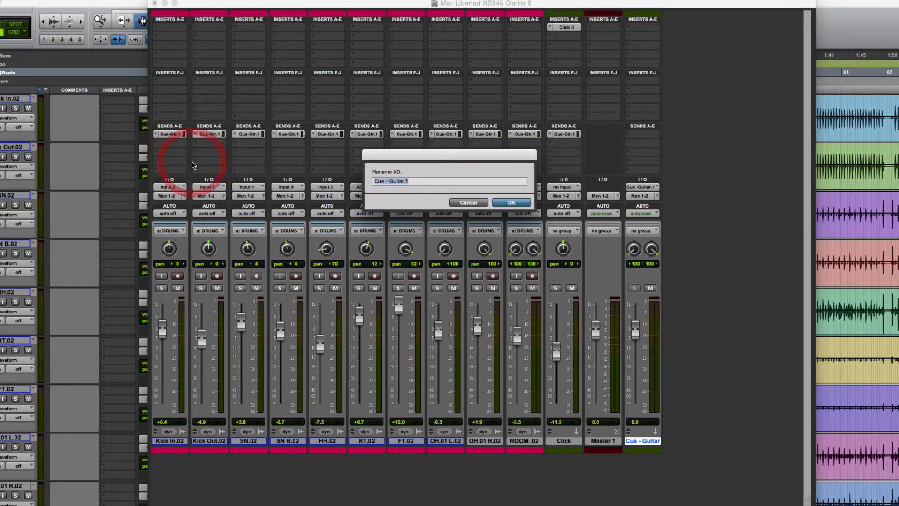
{"action": "type", "text": "Cue - "}
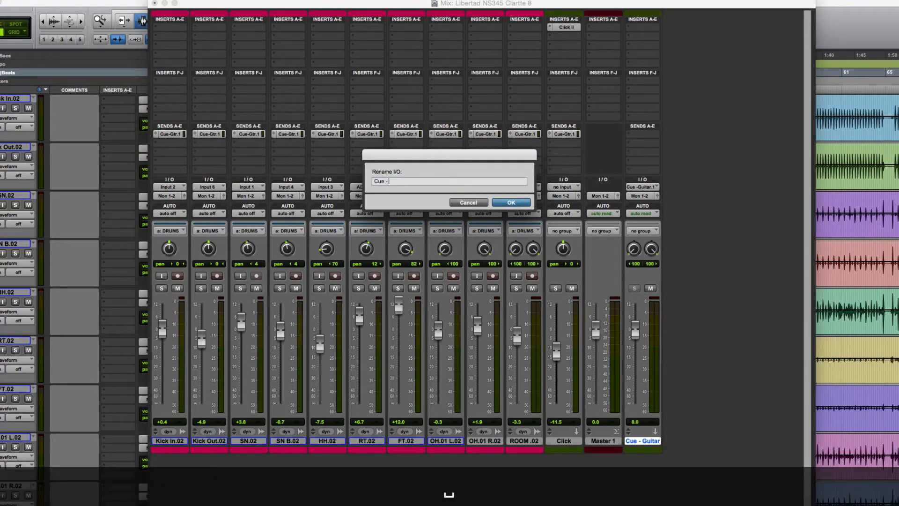
{"action": "type", "text": "Guitar"}
{"action": "key", "text": "Return"}
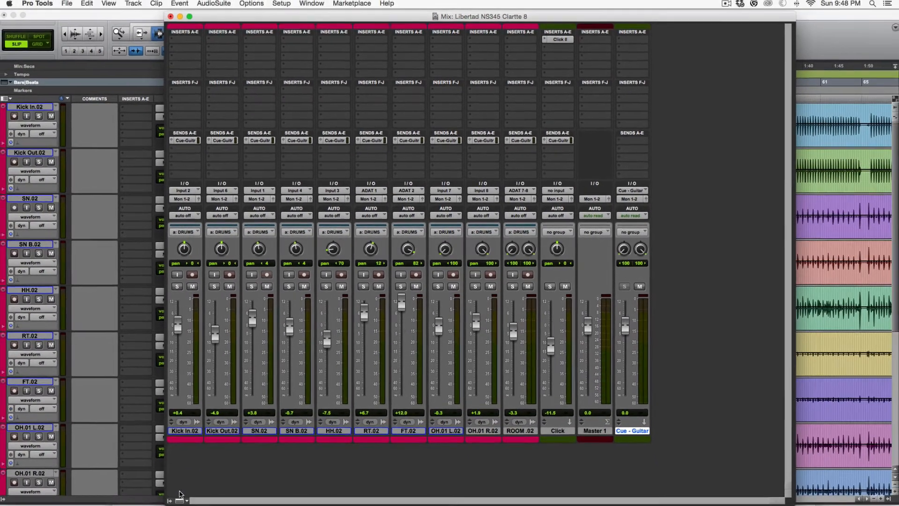
Step: Show track comments in the mixer and enter the comment "HP Amp 1" on the Cue - Guitar track
{"action": "left_click", "coordinate": [190, 500]}
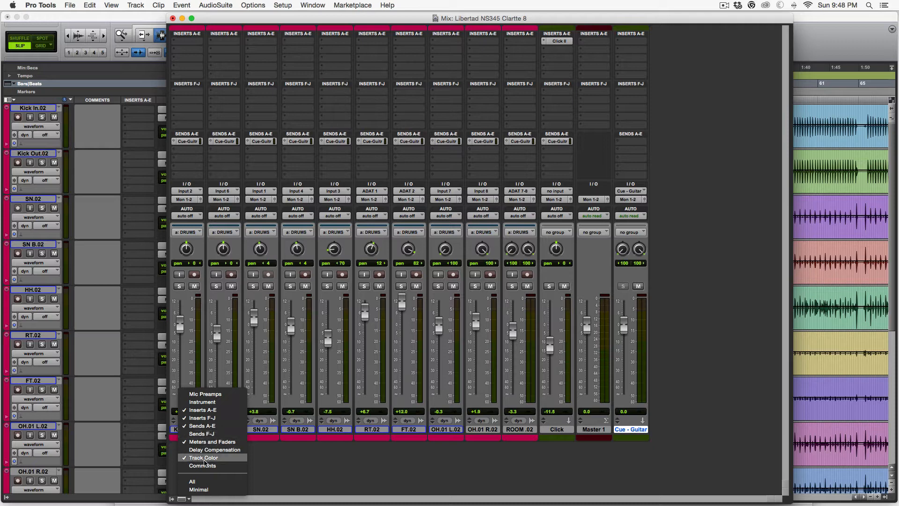
{"action": "left_click", "coordinate": [205, 465]}
{"action": "left_click", "coordinate": [627, 457]}
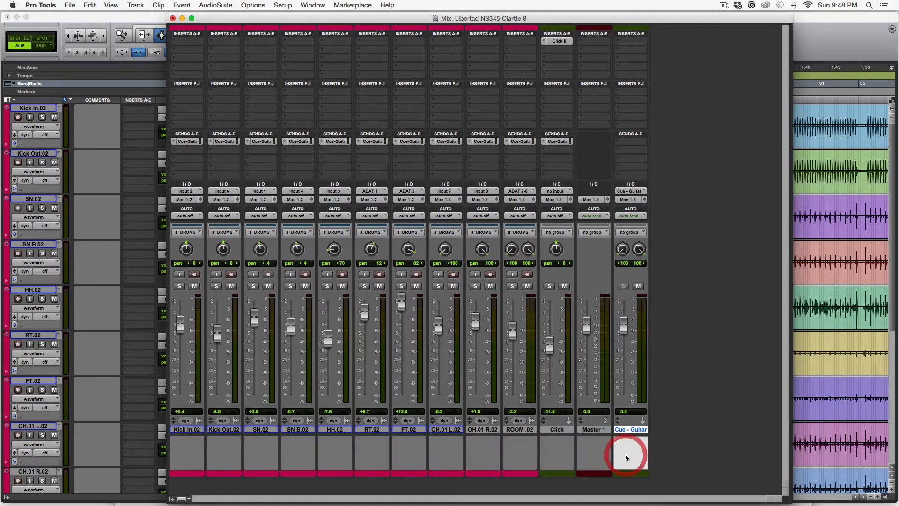
{"action": "type", "text": "HP Amp "}
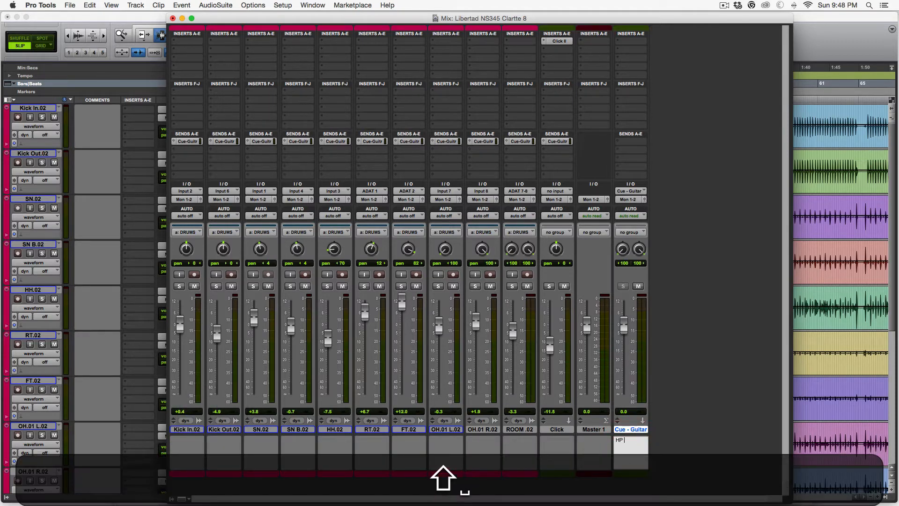
{"action": "type", "text": "1"}
{"action": "left_click", "coordinate": [767, 438]}
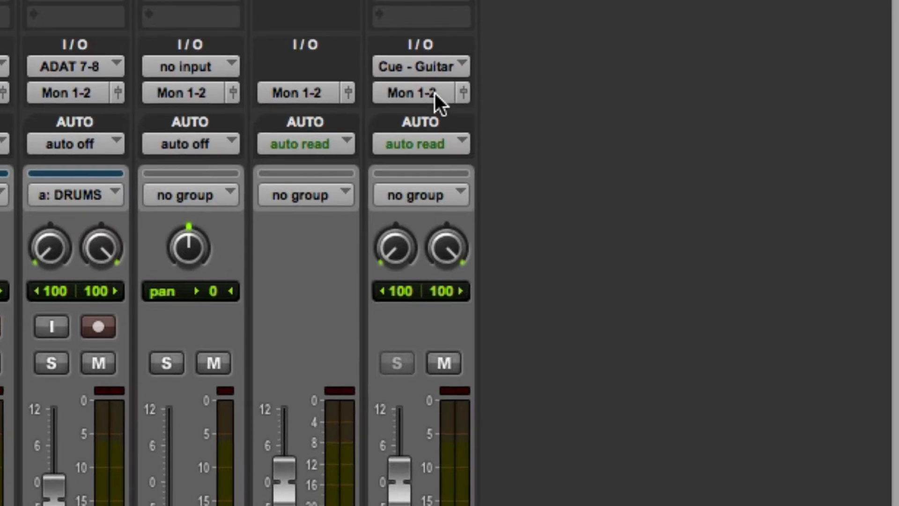
Step: Route the Cue - Guitar track's output to the stereo path Output 7-8
{"action": "left_click", "coordinate": [434, 93]}
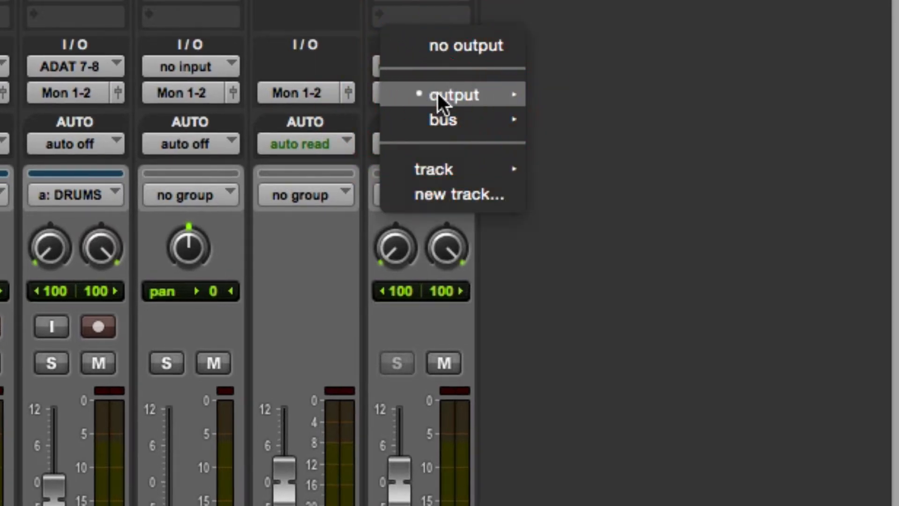
{"action": "mouse_move", "coordinate": [516, 94]}
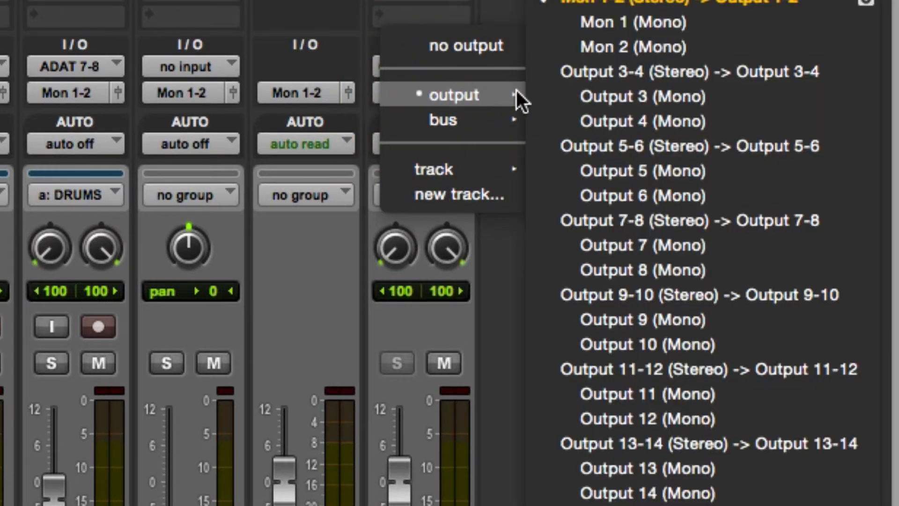
{"action": "left_click", "coordinate": [607, 220]}
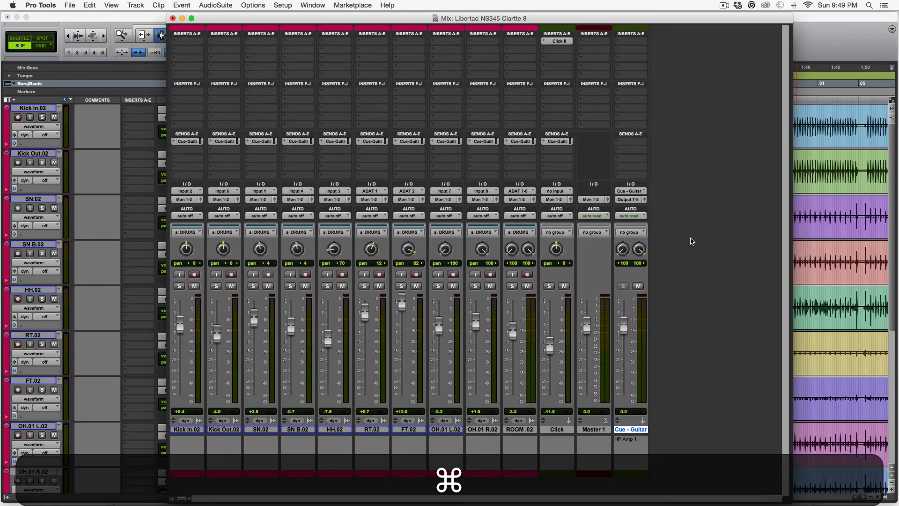
Step: Select Line Outputs 7-8 in Focusrite Control, compare them with the front-panel and rear-panel photos in Safari, and return to Pro Tools
{"action": "key", "text": "super+Tab"}
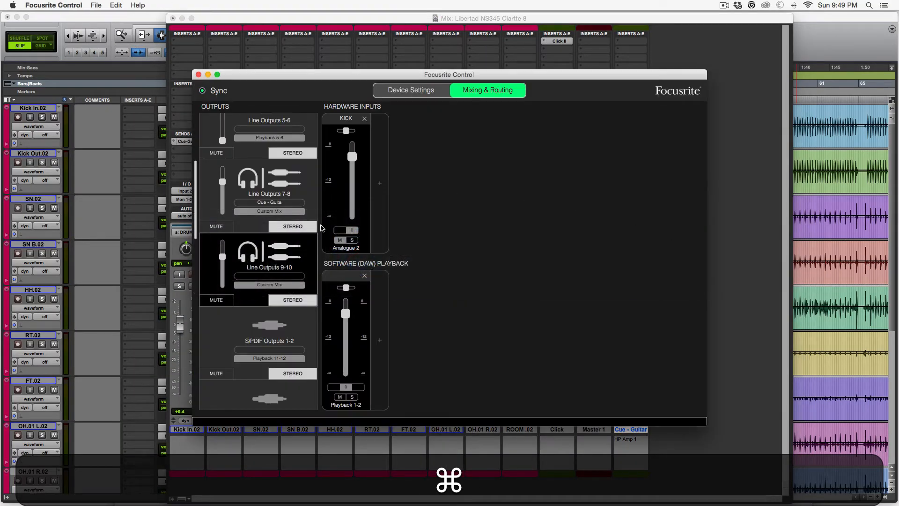
{"action": "left_click", "coordinate": [294, 192]}
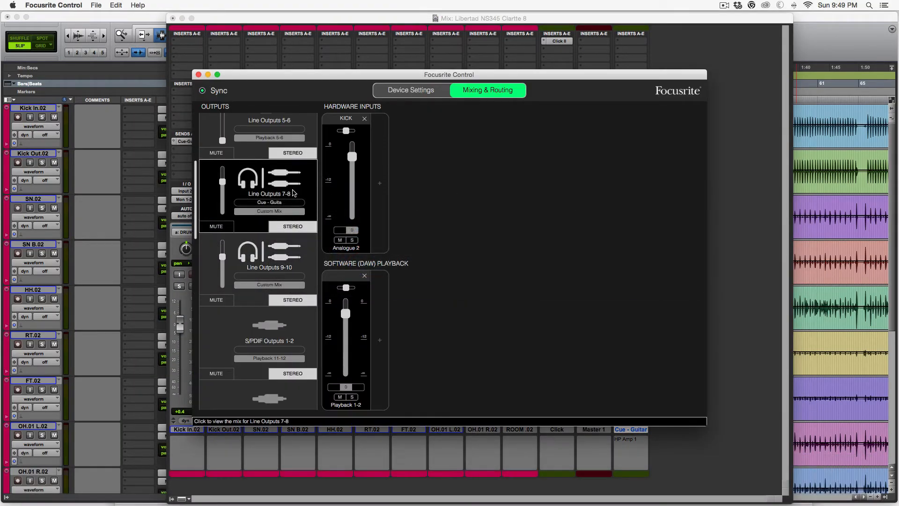
{"action": "key", "text": "super+Tab"}
{"action": "key", "text": "super+Tab"}
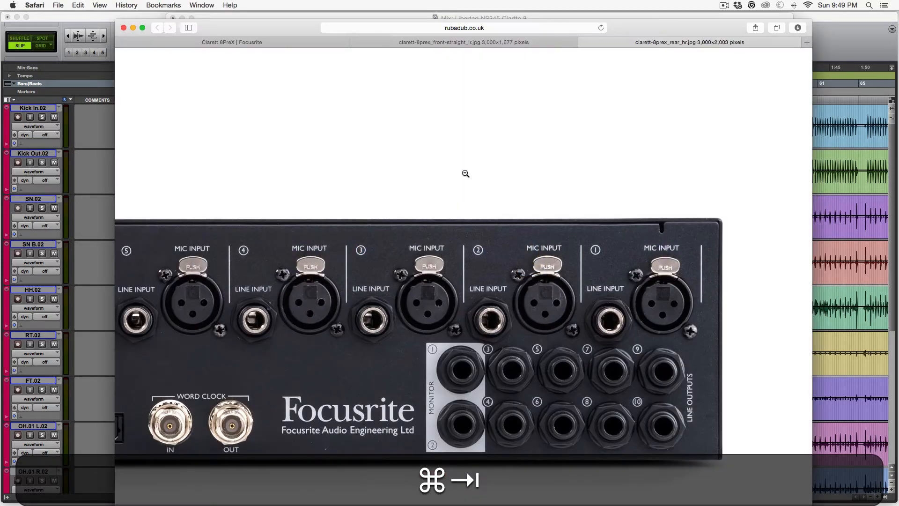
{"action": "left_click", "coordinate": [507, 42]}
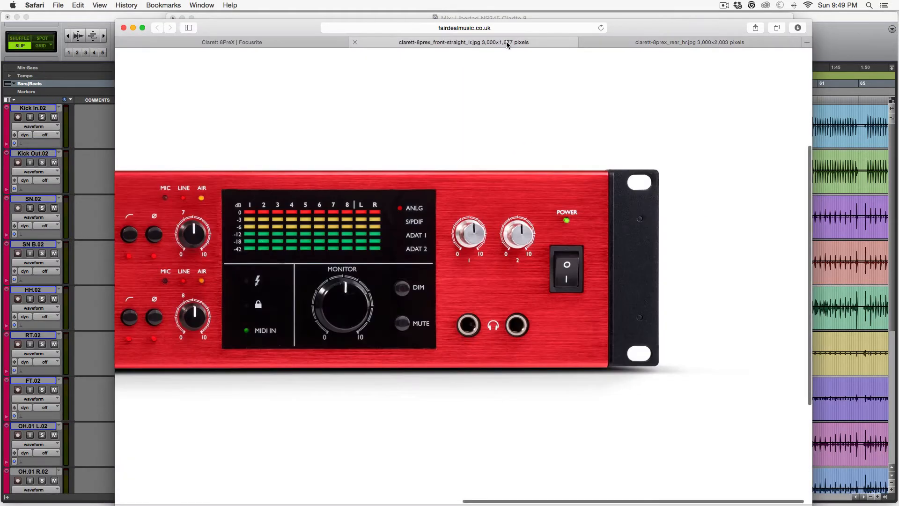
{"action": "left_click", "coordinate": [625, 42]}
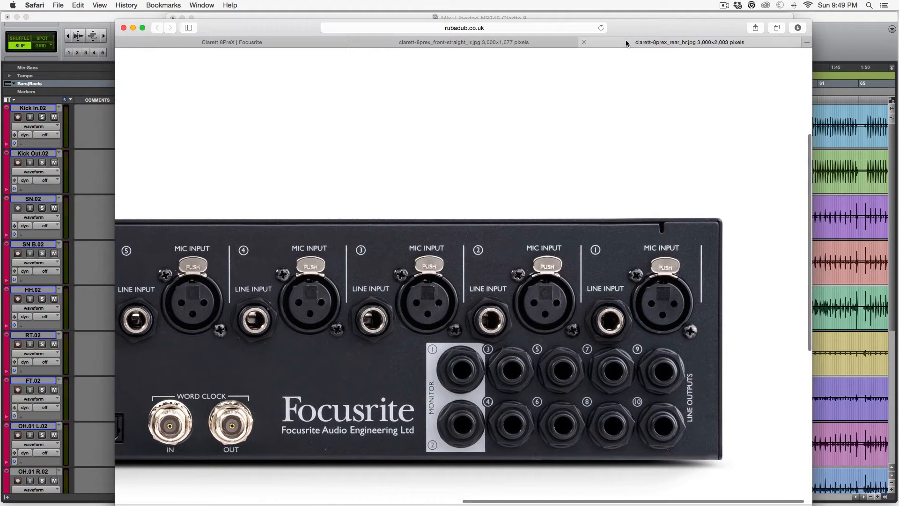
{"action": "key", "text": "cmd+Tab"}
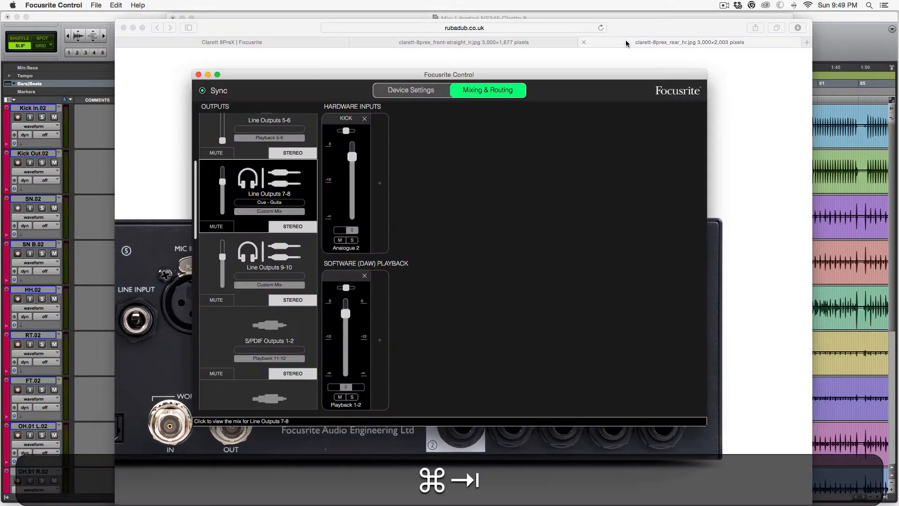
{"action": "key", "text": "cmd+Tab"}
{"action": "key", "text": "super"}
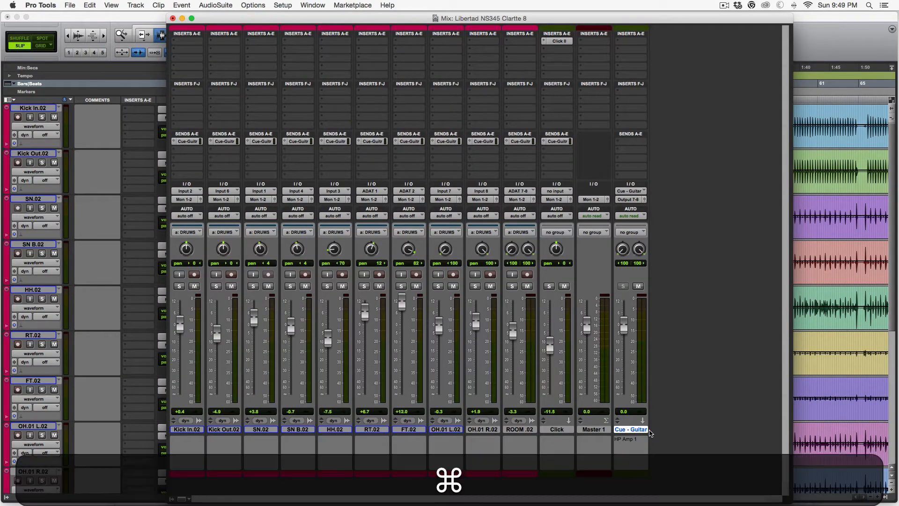
Step: Switch to Focusrite Control and re-enter the Line Outputs 7-8 label as "Cue - Guita"
{"action": "key", "text": "super+Tab"}
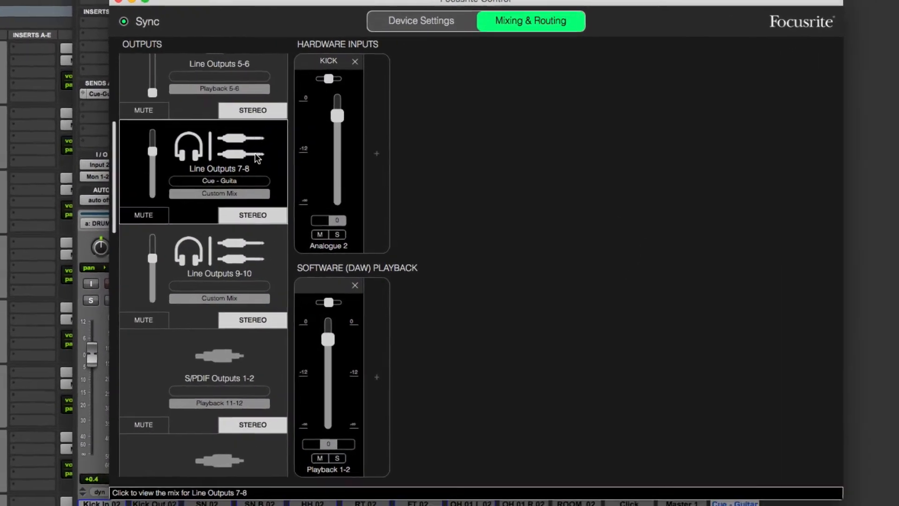
{"action": "double_click", "coordinate": [209, 181]}
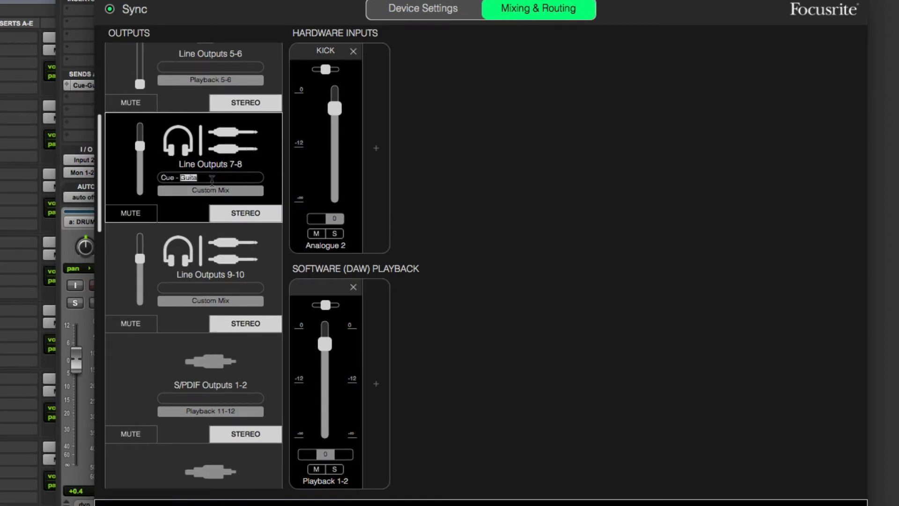
{"action": "key", "text": "BackSpace"}
{"action": "key", "text": "BackSpace"}
{"action": "key", "text": "BackSpace"}
{"action": "key", "text": "BackSpace"}
{"action": "type", "text": "- Guita"}
{"action": "key", "text": "Return"}
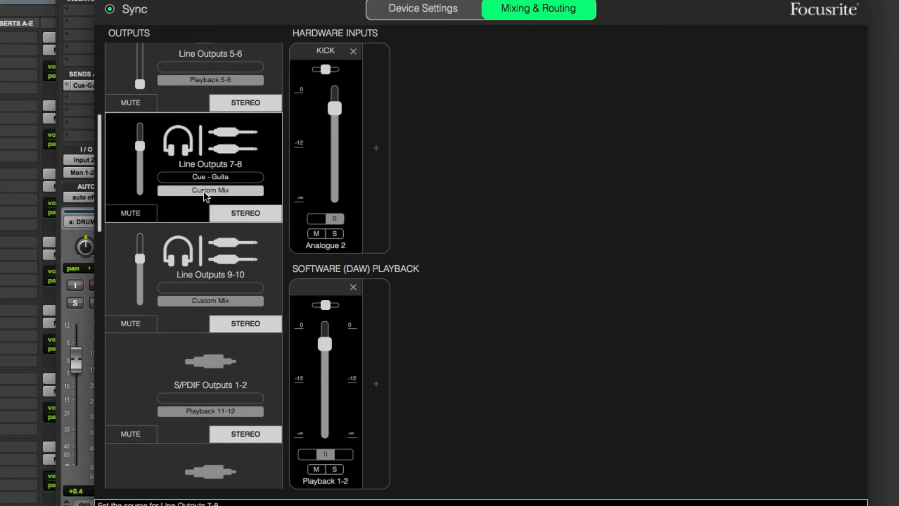
Step: Set the source of Line Outputs 7-8 to Custom Mix
{"action": "left_click", "coordinate": [205, 192]}
{"action": "mouse_move", "coordinate": [199, 203]}
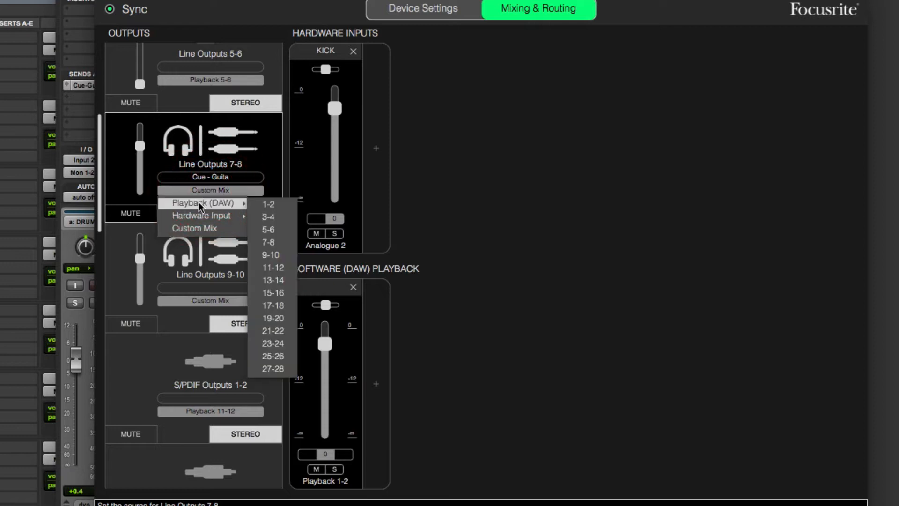
{"action": "left_click", "coordinate": [198, 227]}
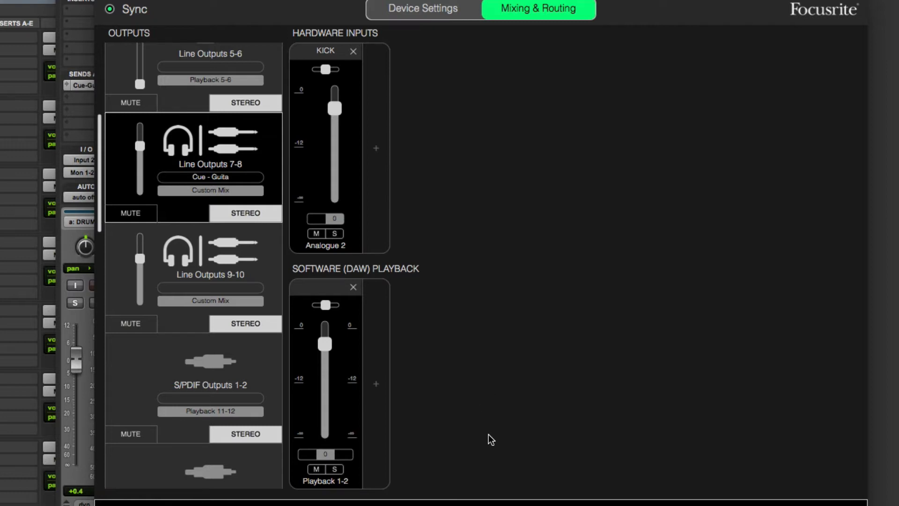
Step: Remove the software playback channel from the Line Outputs 7-8 mix and add the stereo playback pair 1+2
{"action": "left_click", "coordinate": [353, 287]}
{"action": "left_click", "coordinate": [299, 392]}
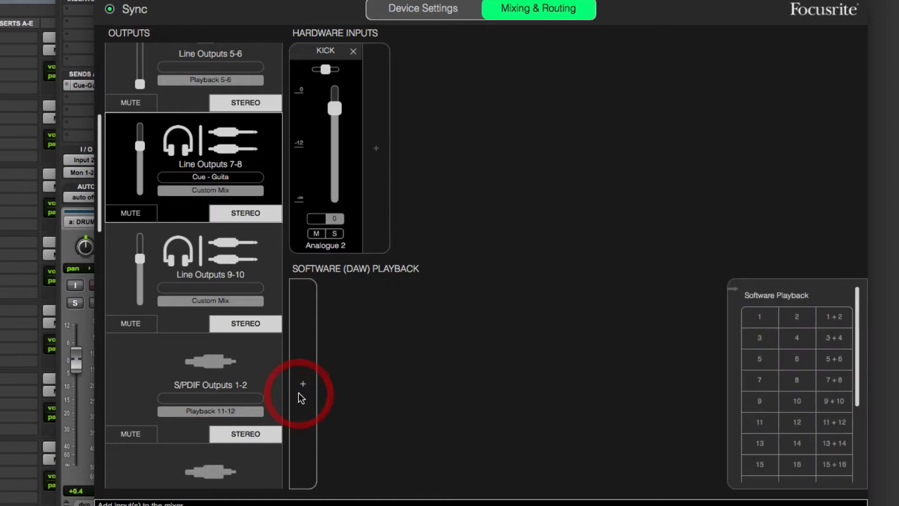
{"action": "left_click", "coordinate": [834, 316]}
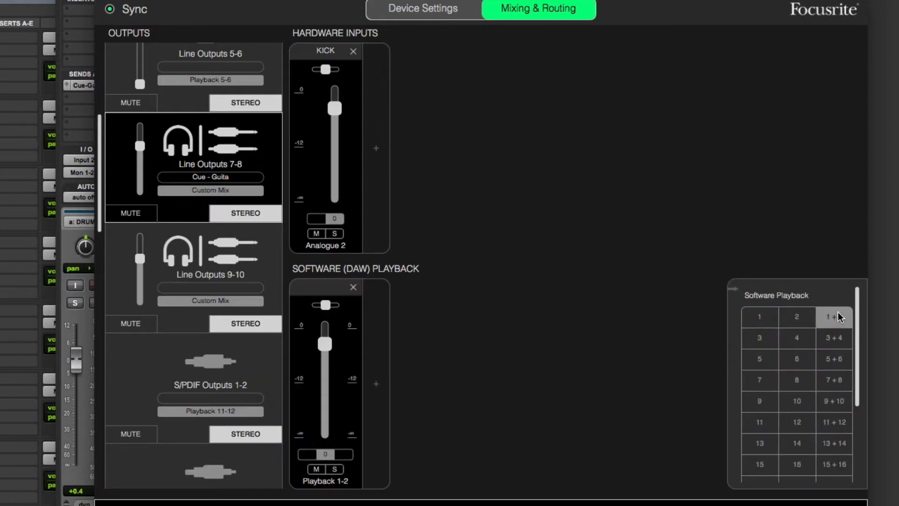
Step: Play the session in Pro Tools, check the Line Outputs 7-8 and Playback 1-2 meters in Focusrite Control, and stop playback
{"action": "left_click", "coordinate": [562, 283]}
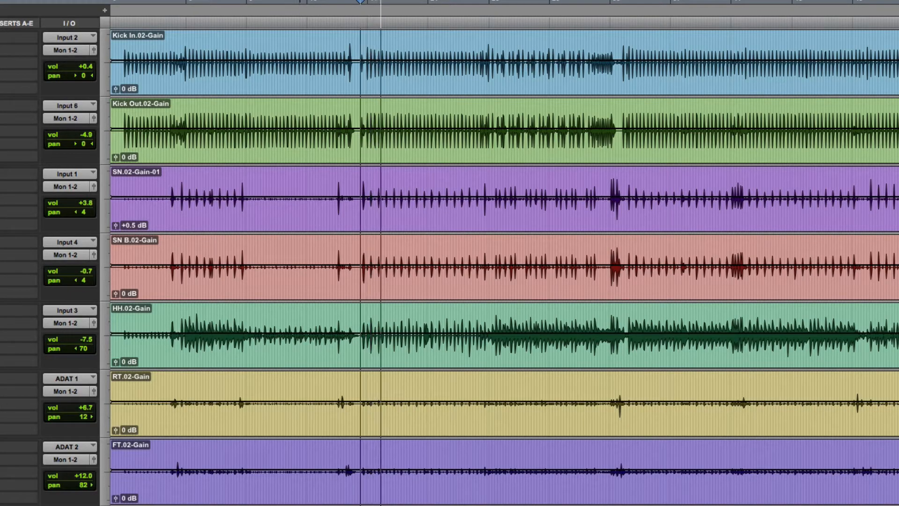
{"action": "key", "text": "super+Tab"}
{"action": "key", "text": "super+Tab"}
{"action": "key", "text": "super+Tab"}
{"action": "key", "text": "super+Tab"}
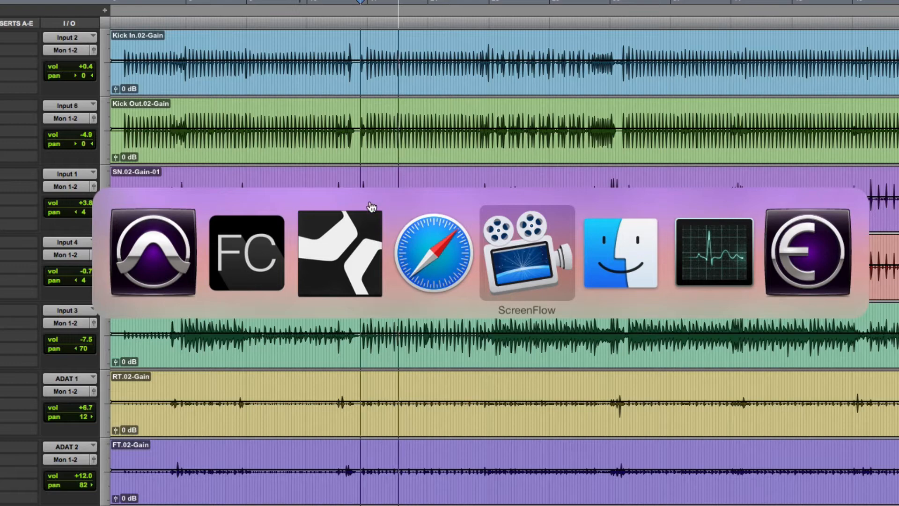
{"action": "left_click", "coordinate": [274, 240]}
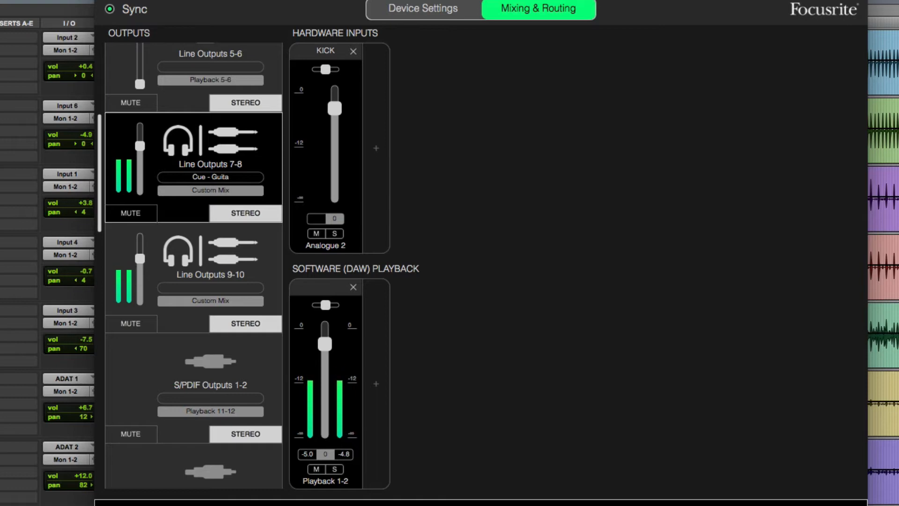
{"action": "key", "text": "super+Tab"}
{"action": "key", "text": "space"}
{"action": "key", "text": "super+Tab"}
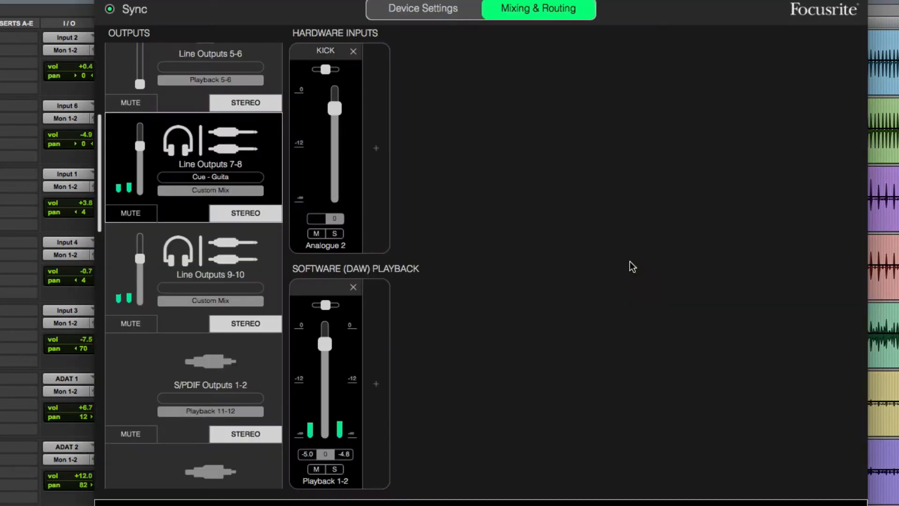
Step: Restart playback in Pro Tools, recheck the Line Outputs 7-8 signal in Focusrite Control, and stop the transport again
{"action": "key", "text": "super+Tab"}
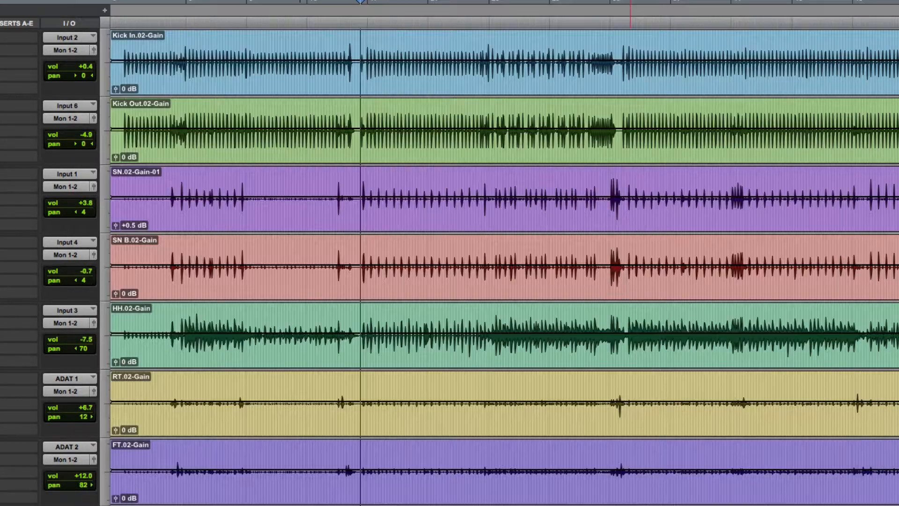
{"action": "key", "text": "space"}
{"action": "key", "text": "super+Tab"}
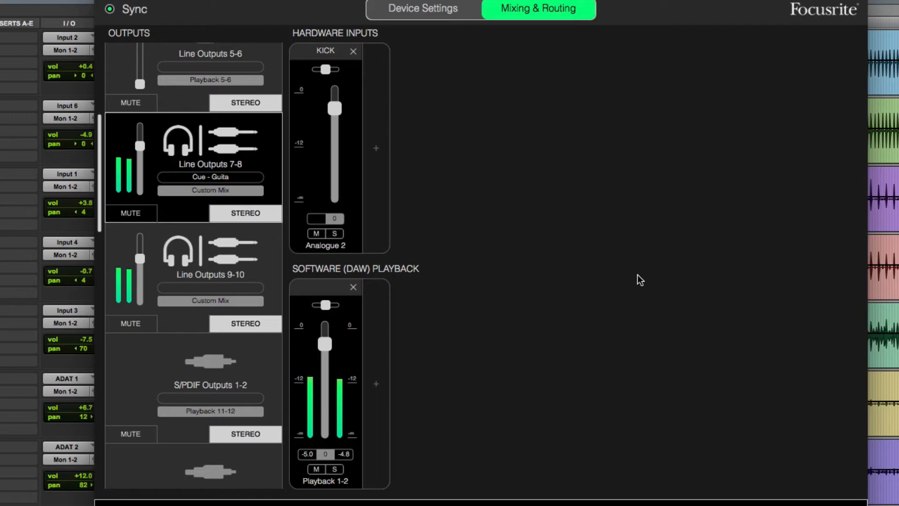
{"action": "key", "text": "super+Tab"}
{"action": "key", "text": "space"}
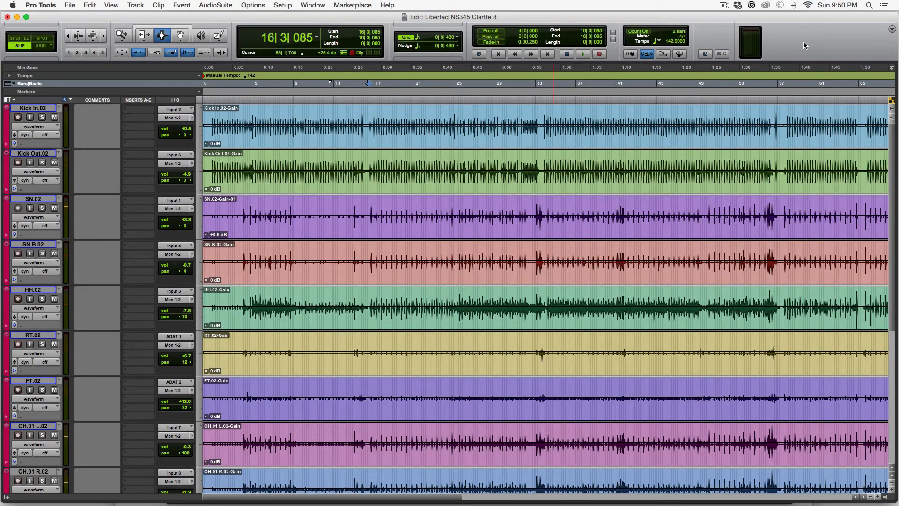
Step: Switch to Safari, view the interface's front-panel photo with the headphone outputs, and return to Pro Tools
{"action": "key", "text": "super+Tab"}
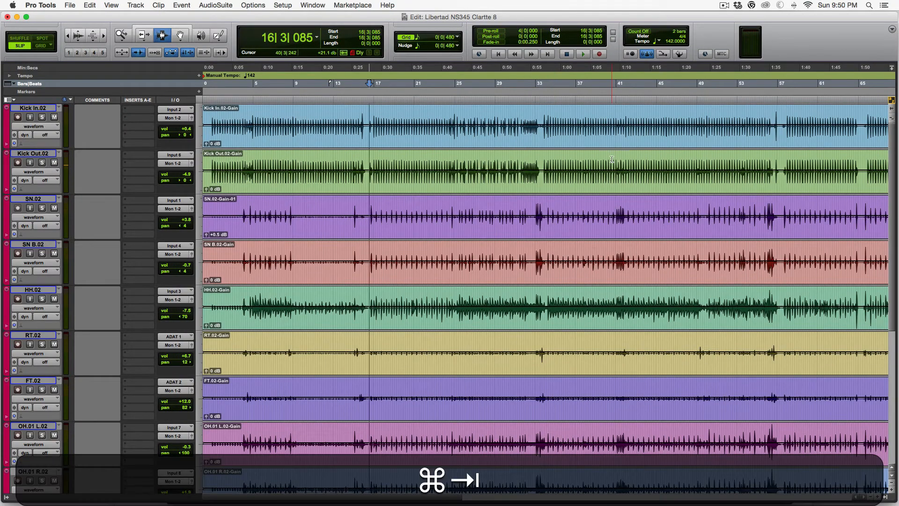
{"action": "key", "text": "super+Tab"}
{"action": "key", "text": "super+Tab"}
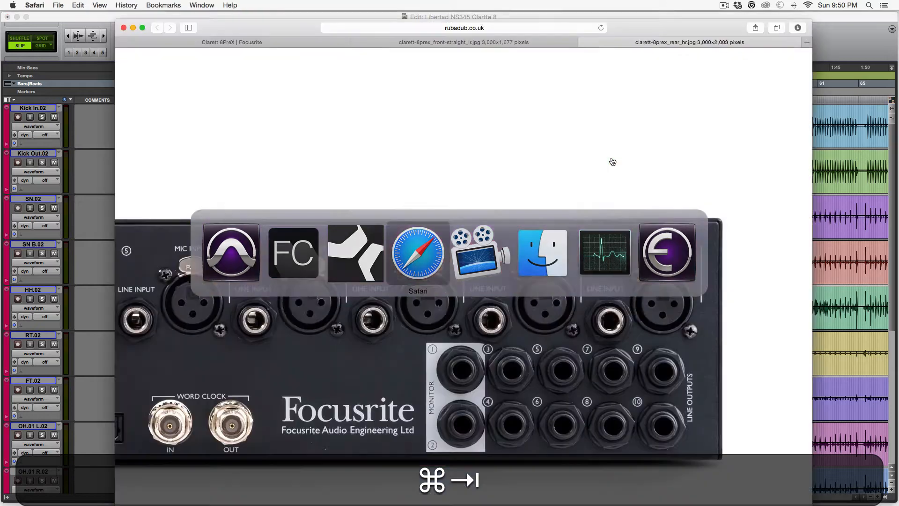
{"action": "left_click", "coordinate": [527, 41]}
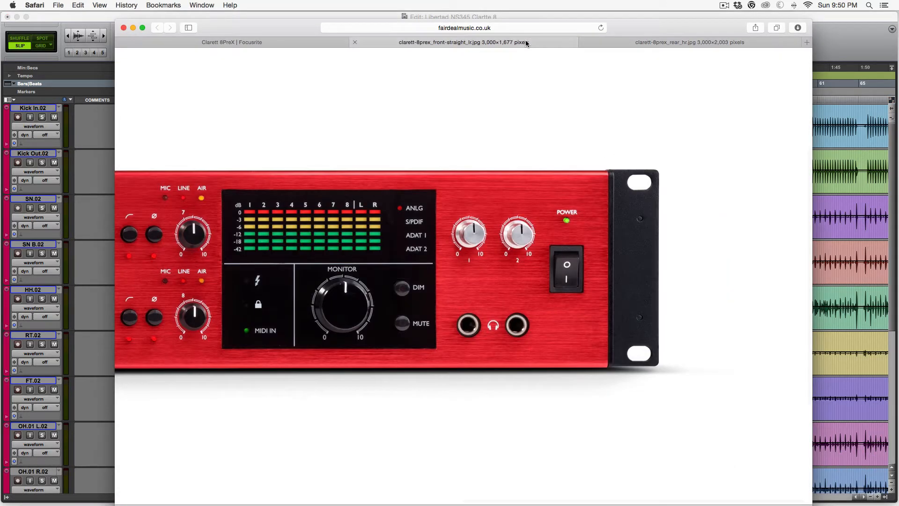
{"action": "left_click", "coordinate": [828, 36]}
Step: Check the Cue - Guitar output path in Pro Tools, and use software playback 7+8 for Line Outputs 7-8 in Focusrite Control
{"action": "key", "text": "super+Tab"}
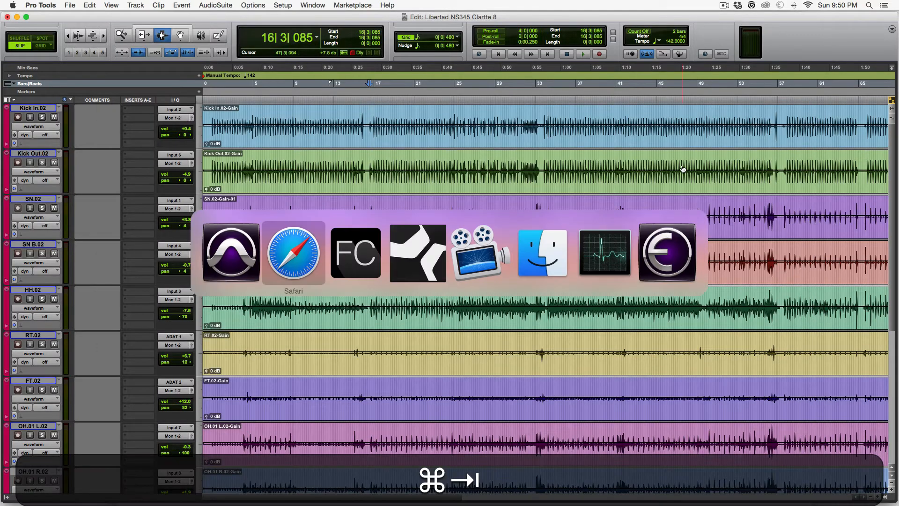
{"action": "key", "text": "super+Tab"}
{"action": "key", "text": "super+Tab"}
{"action": "key", "text": "super+Tab"}
{"action": "key", "text": "super+Tab"}
{"action": "key", "text": "super+Tab"}
{"action": "key", "text": "super+Tab"}
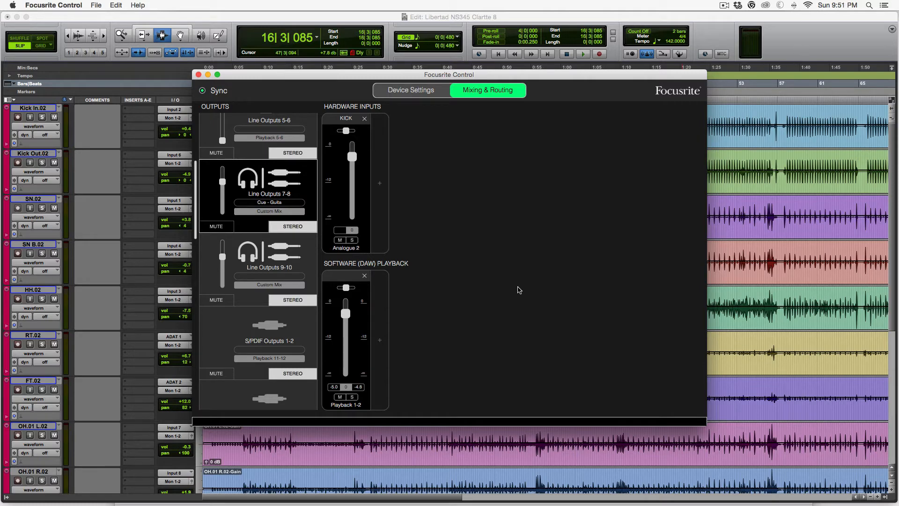
{"action": "key", "text": "super+equal"}
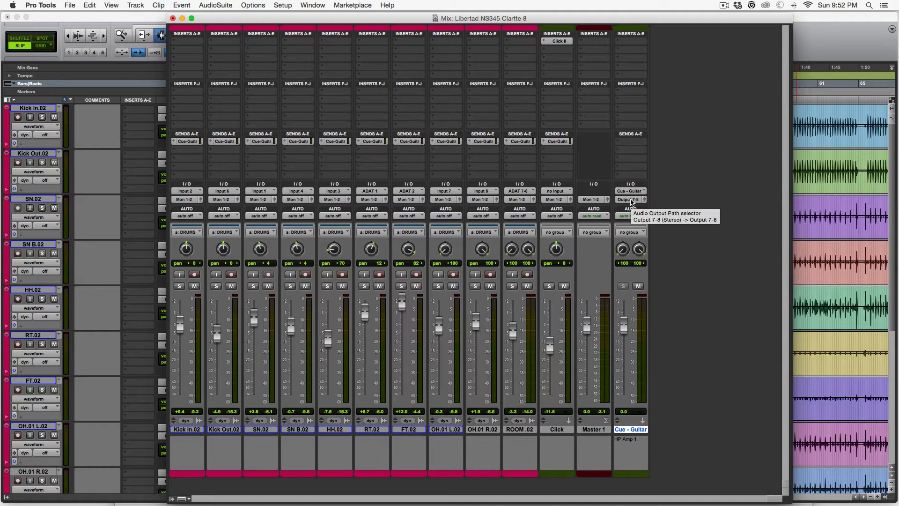
{"action": "key", "text": "super+Tab"}
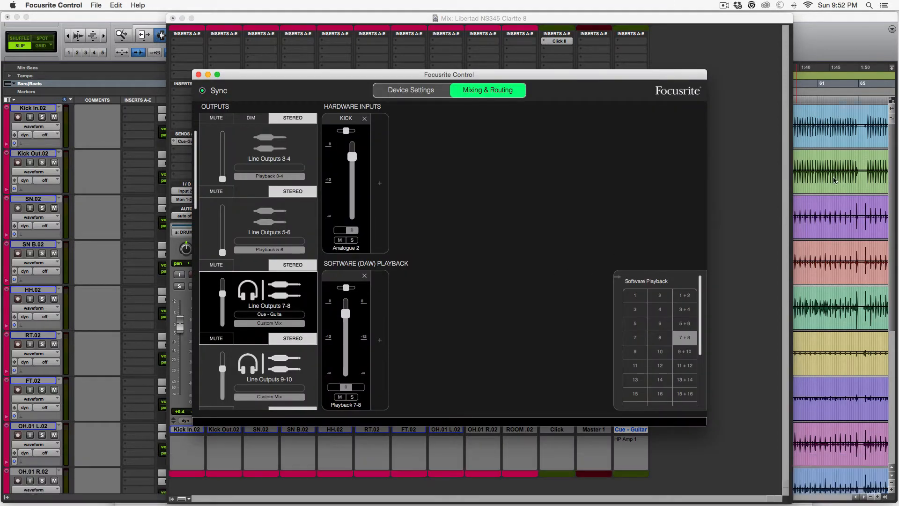
Step: Play the session in Pro Tools, check the Playback 7-8 meters in Focusrite Control, and return to stop playback
{"action": "left_click", "coordinate": [824, 50]}
{"action": "key", "text": "space"}
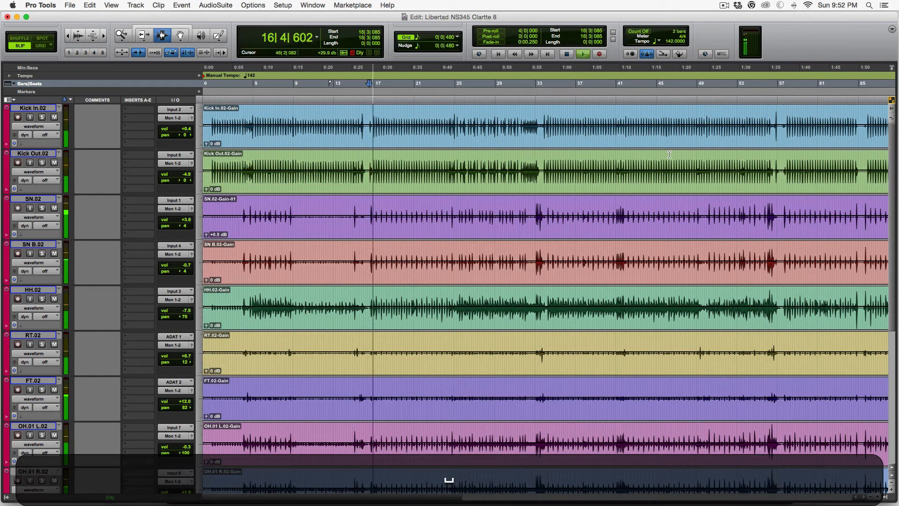
{"action": "key", "text": "super+Tab"}
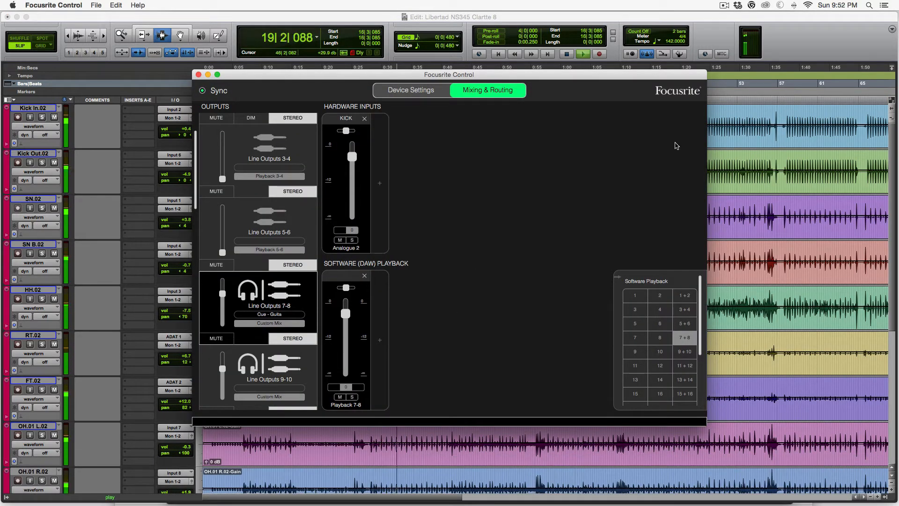
{"action": "left_click", "coordinate": [741, 58]}
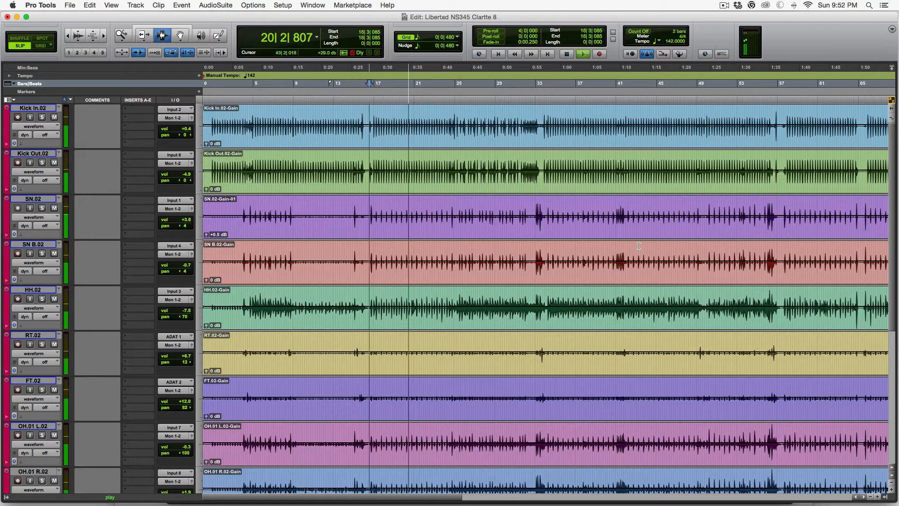
{"action": "key", "text": "space"}
Step: Show the Mix window and expand Send A so the Cue - Guitar send controls appear on every track
{"action": "key", "text": "super+equal"}
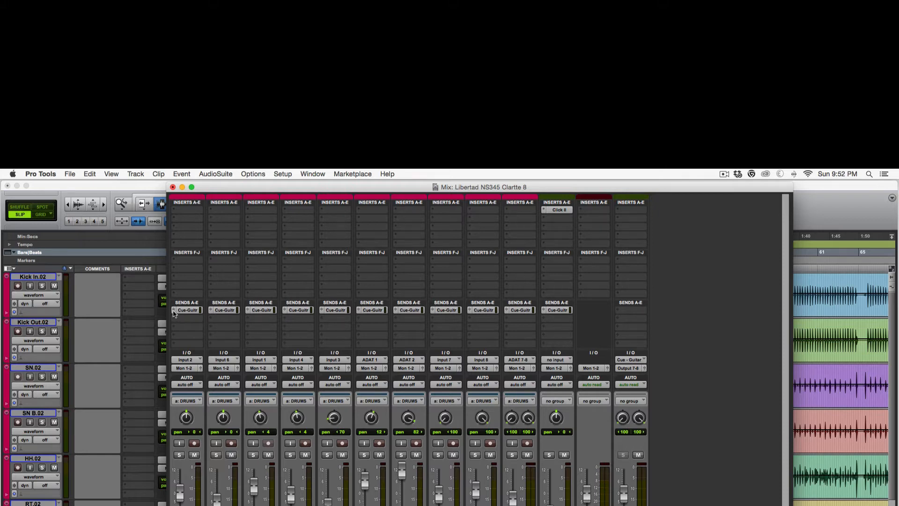
{"action": "left_click", "coordinate": [173, 310]}
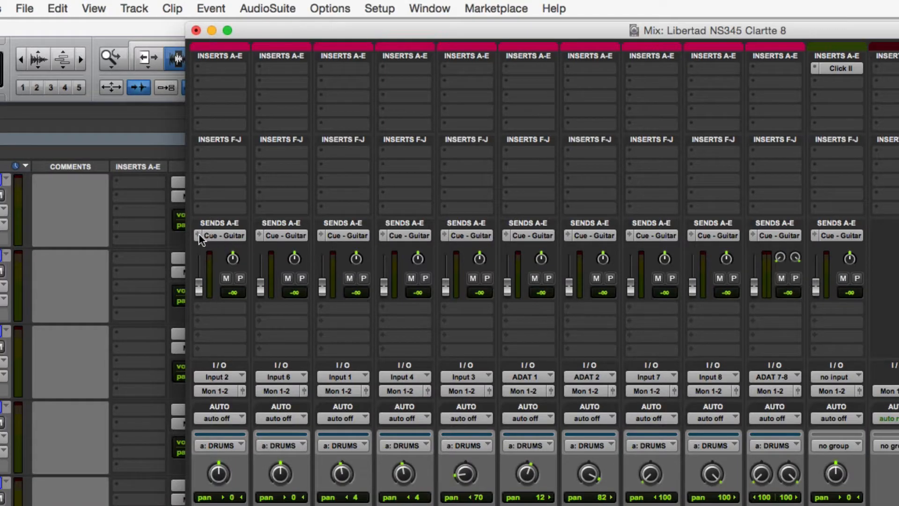
{"action": "left_click", "coordinate": [174, 311]}
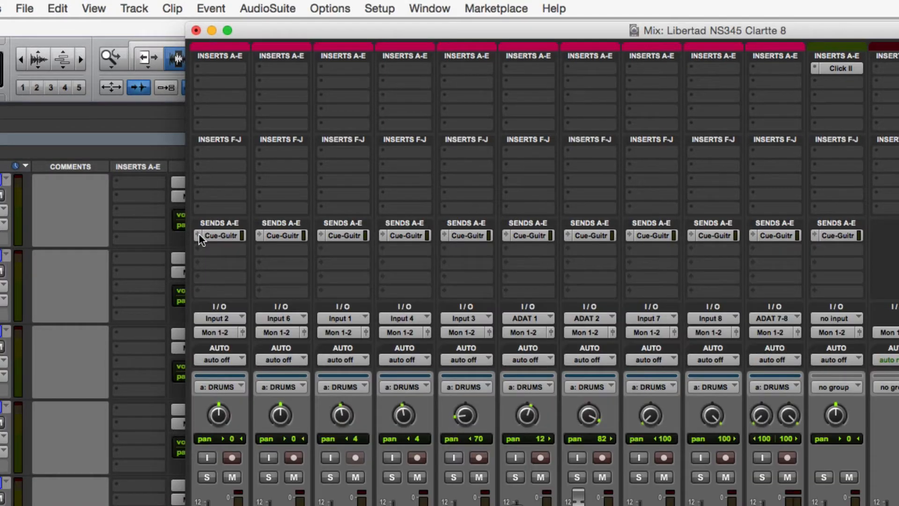
{"action": "left_click", "coordinate": [92, 6]}
{"action": "mouse_move", "coordinate": [96, 27]}
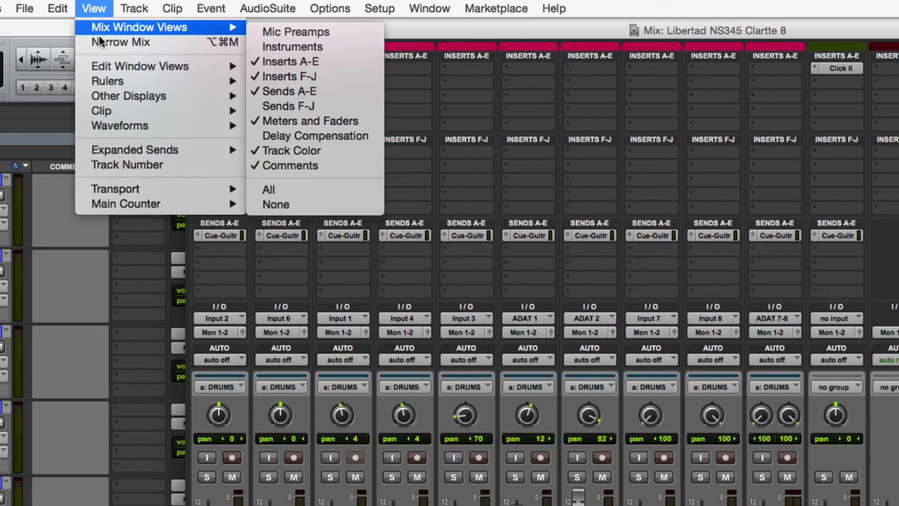
{"action": "mouse_move", "coordinate": [123, 148]}
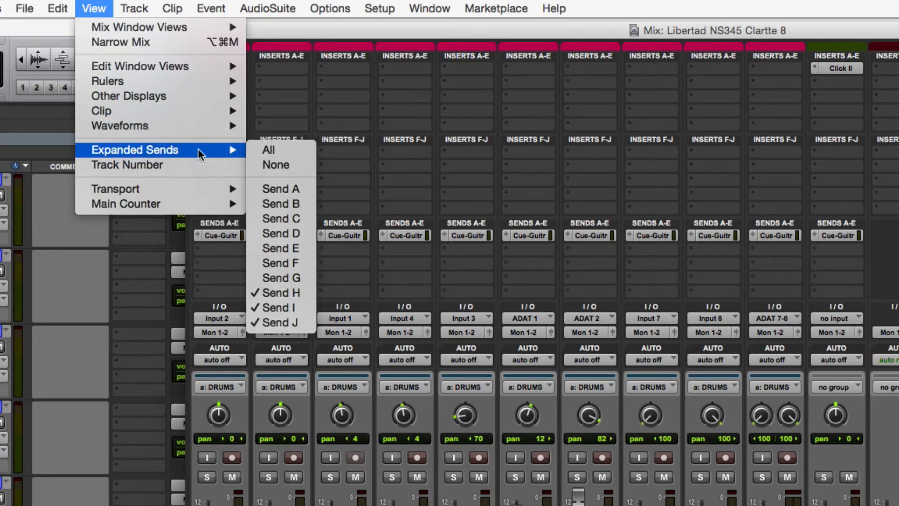
{"action": "left_click", "coordinate": [277, 188]}
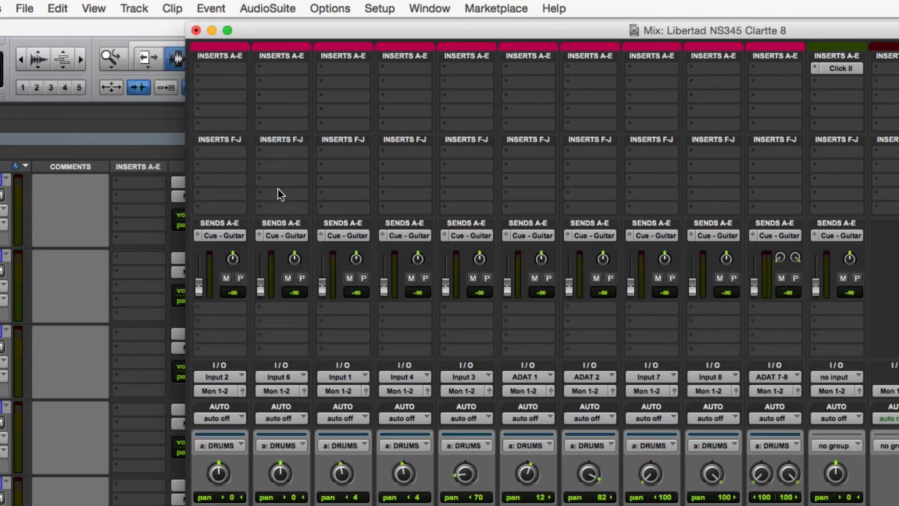
{"action": "left_click", "coordinate": [197, 236]}
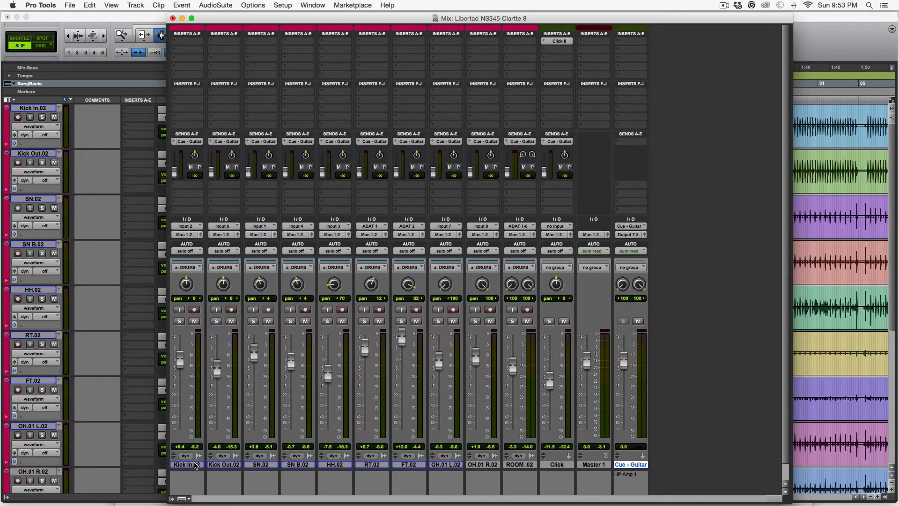
Step: Select the tracks from Kick In.02 through Click and copy their current volume and pan values to Send A
{"action": "left_click", "coordinate": [194, 465]}
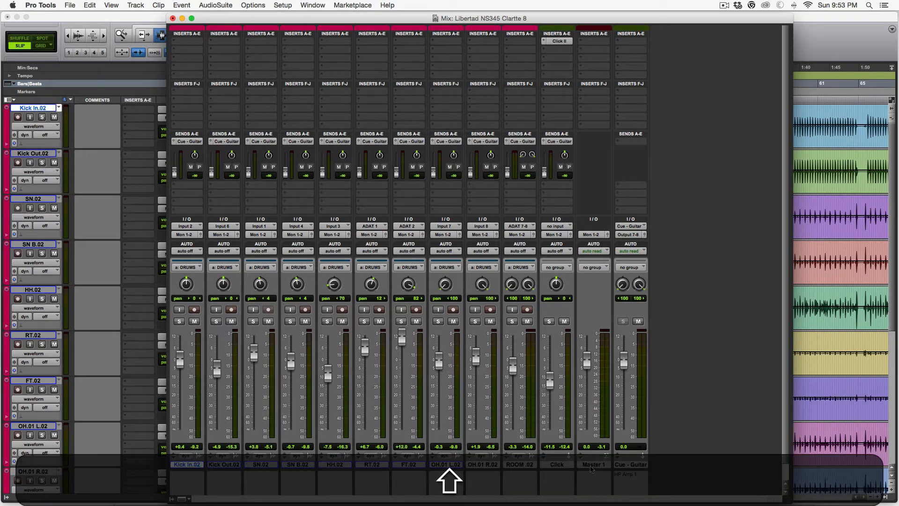
{"action": "left_click", "coordinate": [565, 468], "text": "shift"}
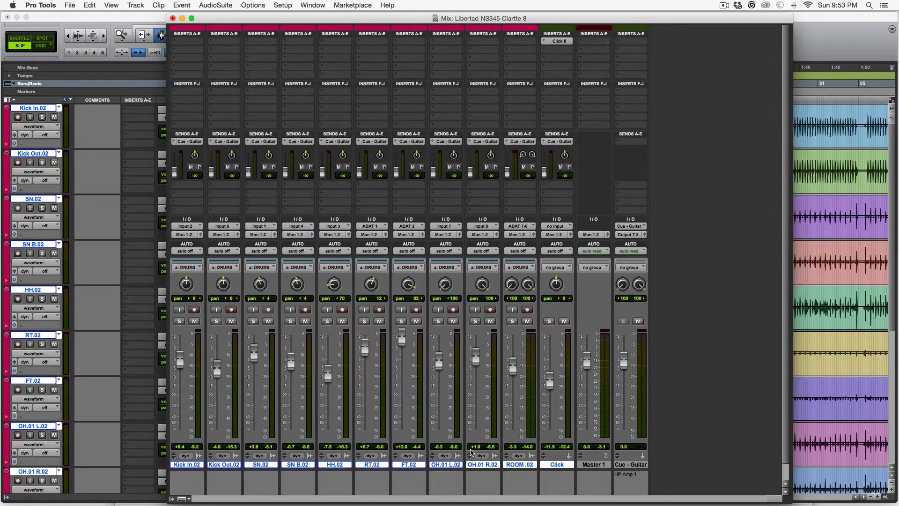
{"action": "left_click", "coordinate": [96, 6]}
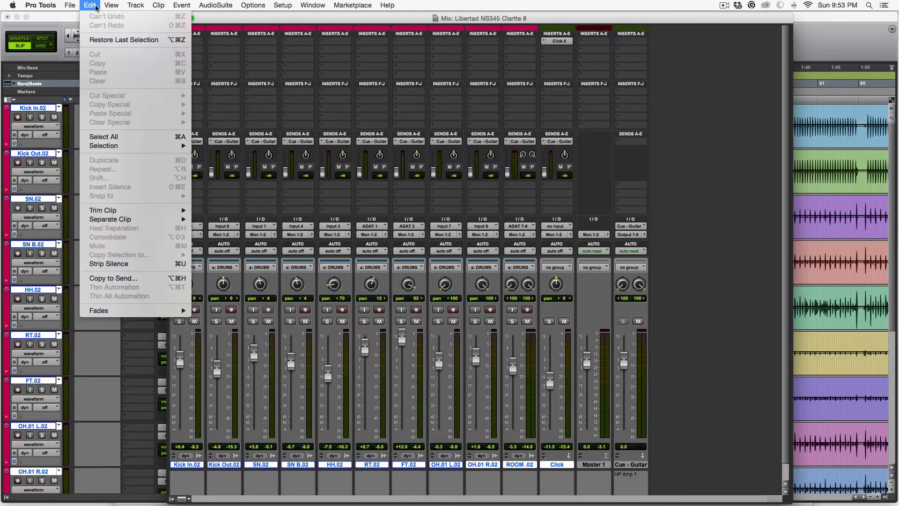
{"action": "left_click", "coordinate": [115, 278]}
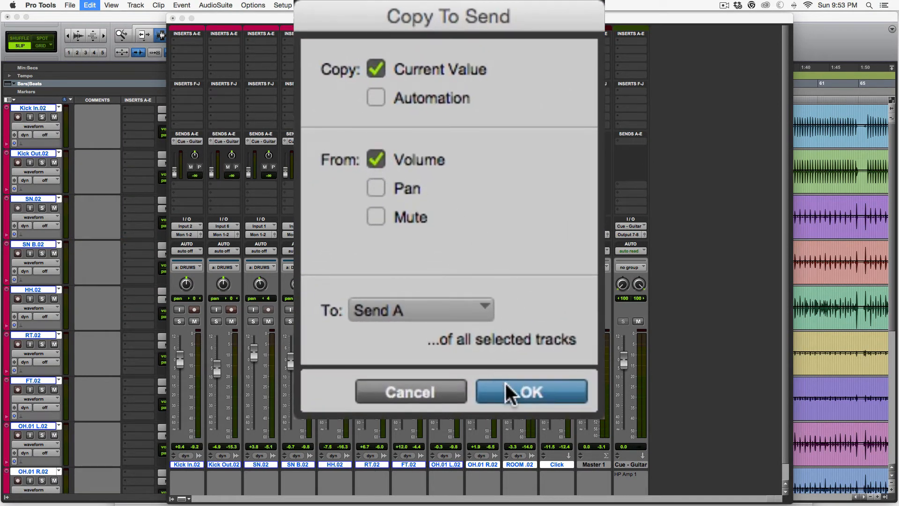
{"action": "left_click", "coordinate": [389, 184]}
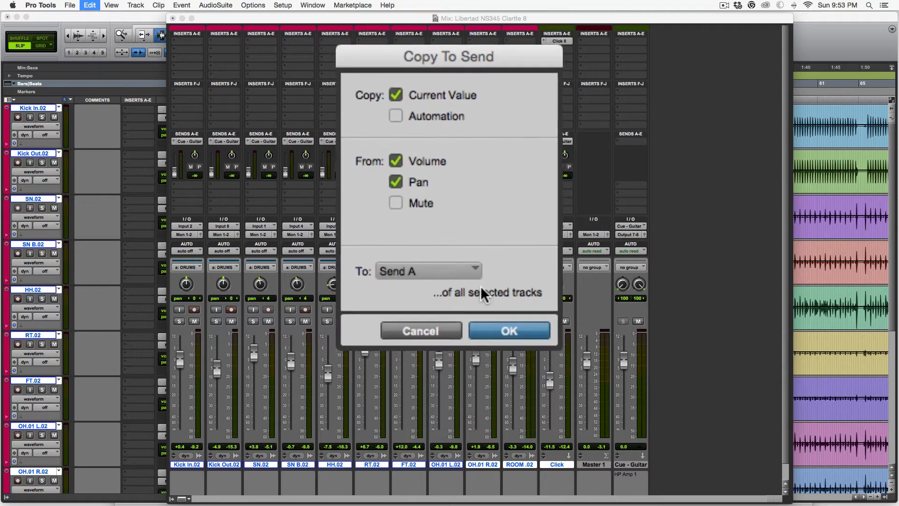
{"action": "left_click", "coordinate": [482, 257]}
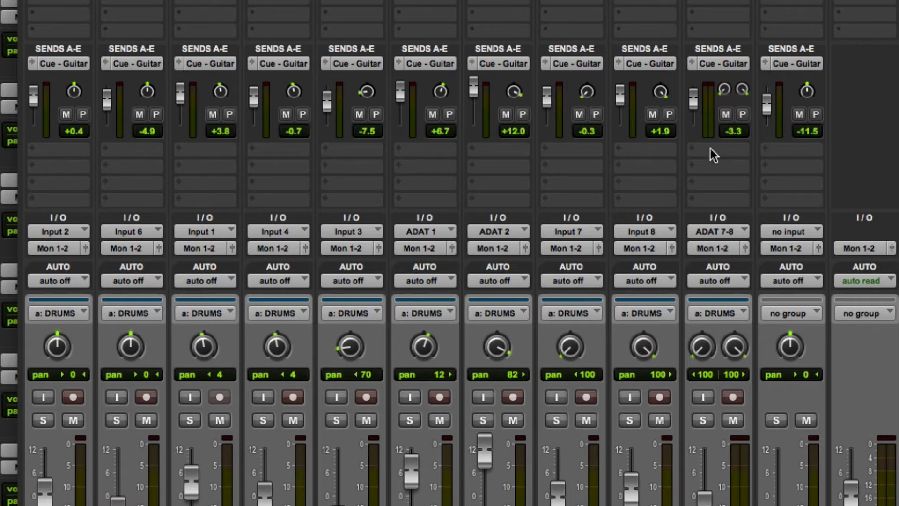
Step: Reset the grouped drum tracks' Cue - Guitar send levels to 0.0, and pull them all down to minus infinity
{"action": "left_click", "coordinate": [322, 101], "text": "alt"}
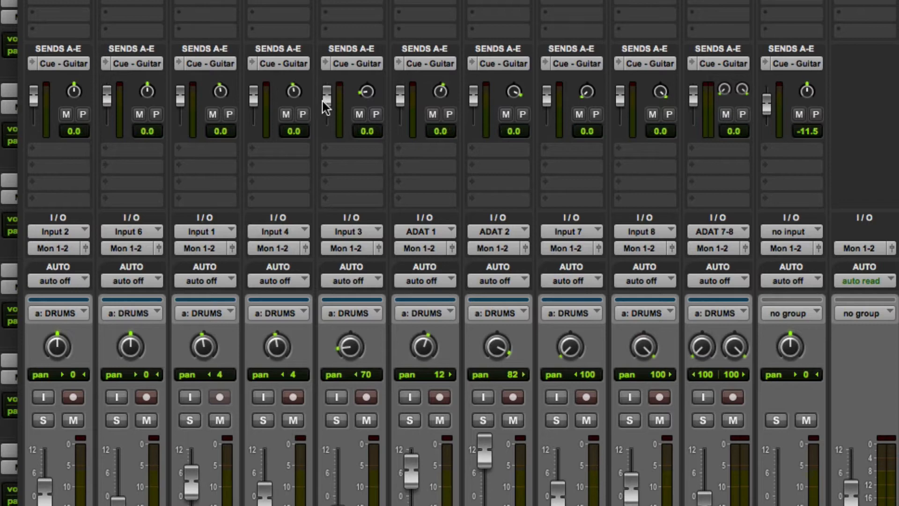
{"action": "left_click_drag", "start_coordinate": [323, 98], "coordinate": [317, 159]}
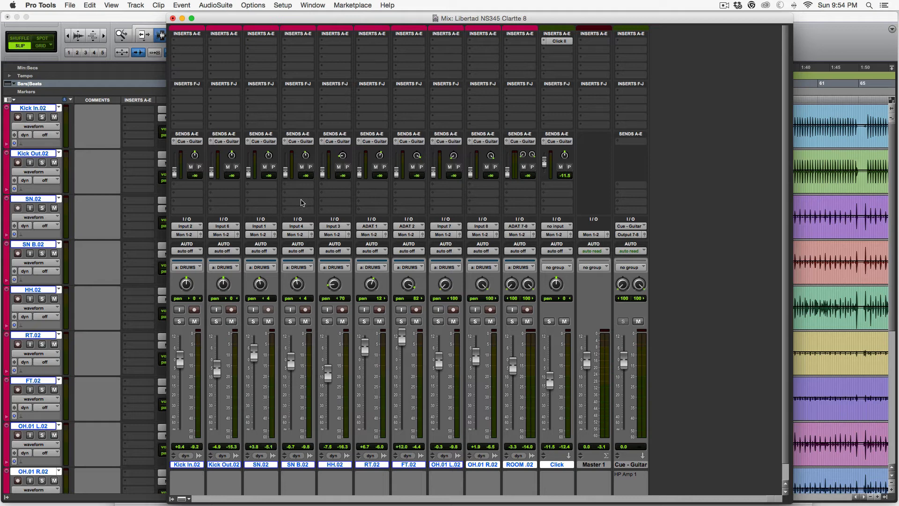
Step: Copy the current volume and pan values of the selected tracks, Kick In.02 through Click, to Send A
{"action": "left_click", "coordinate": [87, 5]}
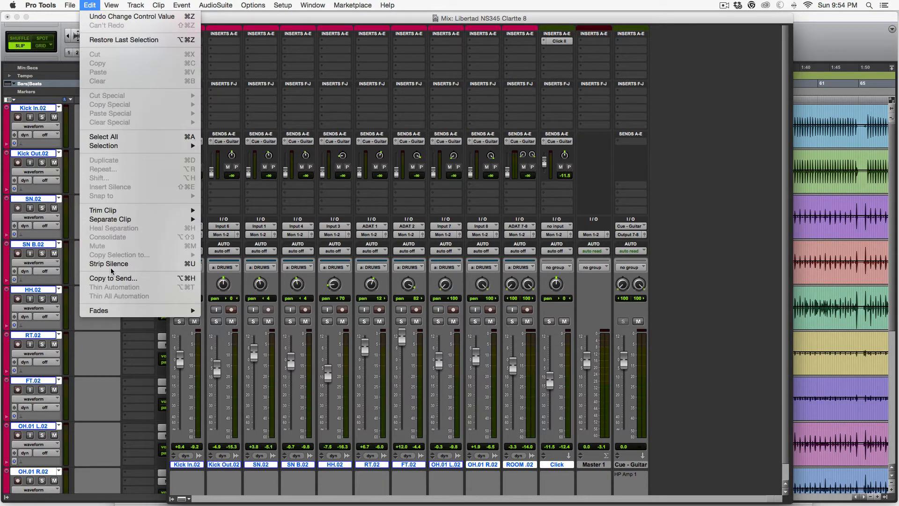
{"action": "left_click", "coordinate": [315, 284]}
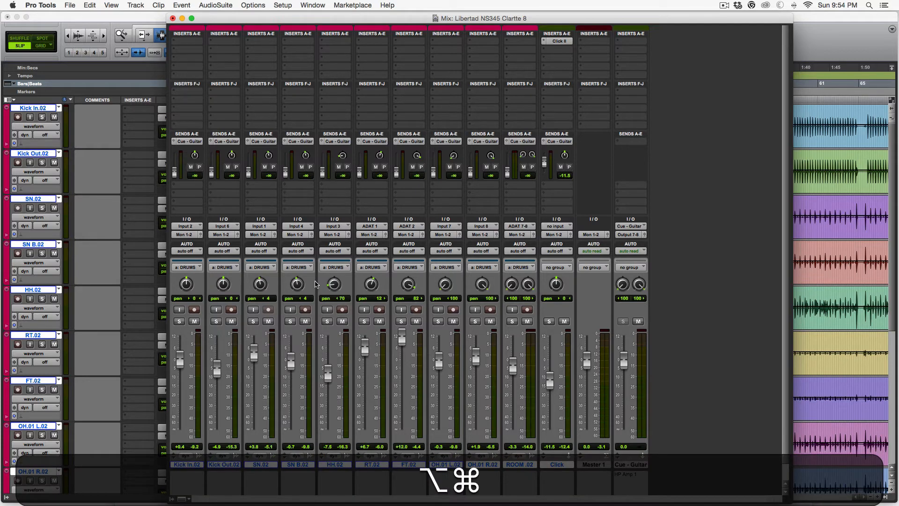
{"action": "key", "text": "alt+super+h"}
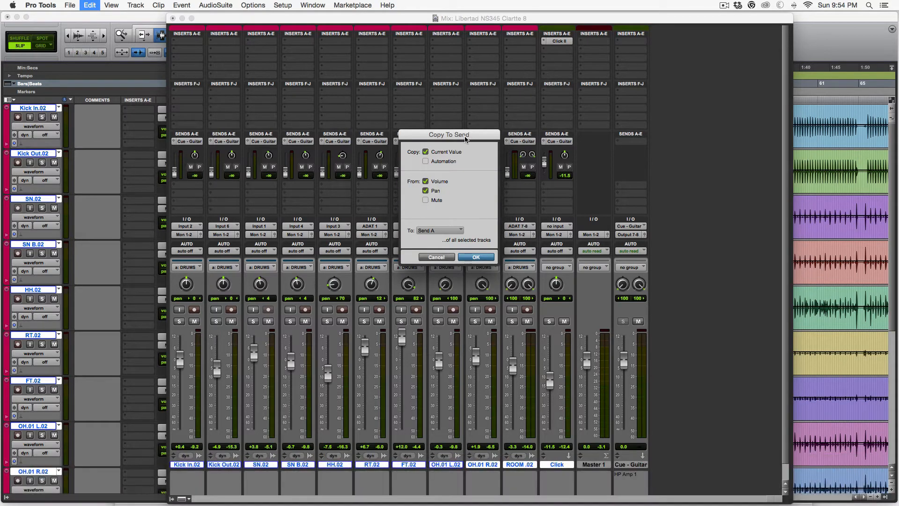
{"action": "left_click_drag", "start_coordinate": [465, 137], "coordinate": [519, 120]}
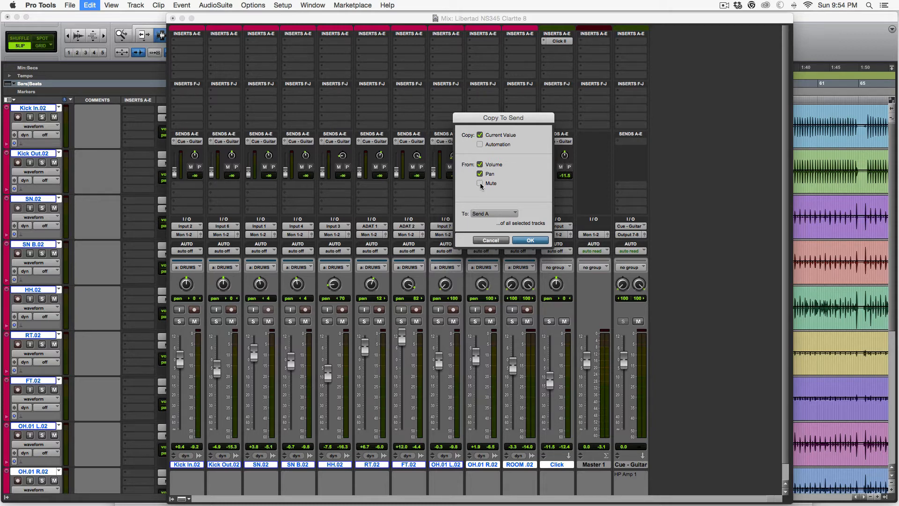
{"action": "left_click", "coordinate": [529, 241]}
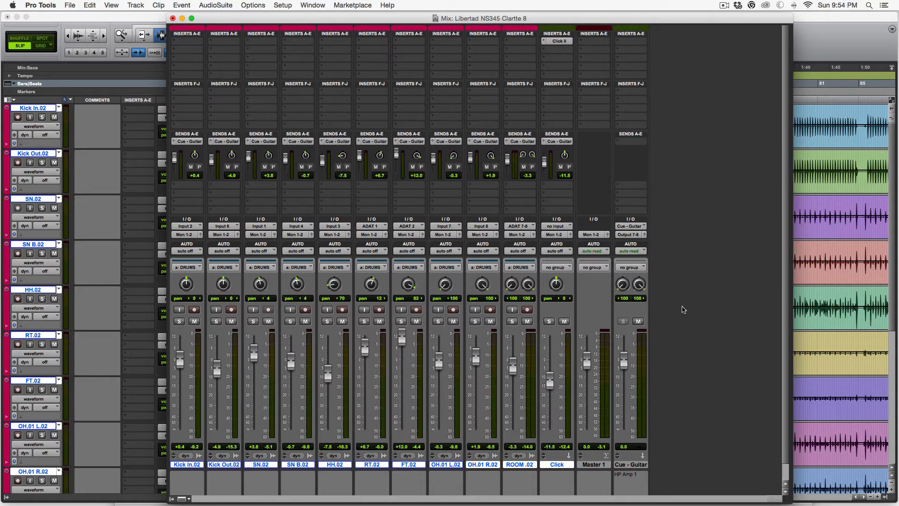
Step: Play the session and switch to Focusrite Control to check the Playback 7-8 and Line Outputs 7-8 meters
{"action": "key", "text": "space"}
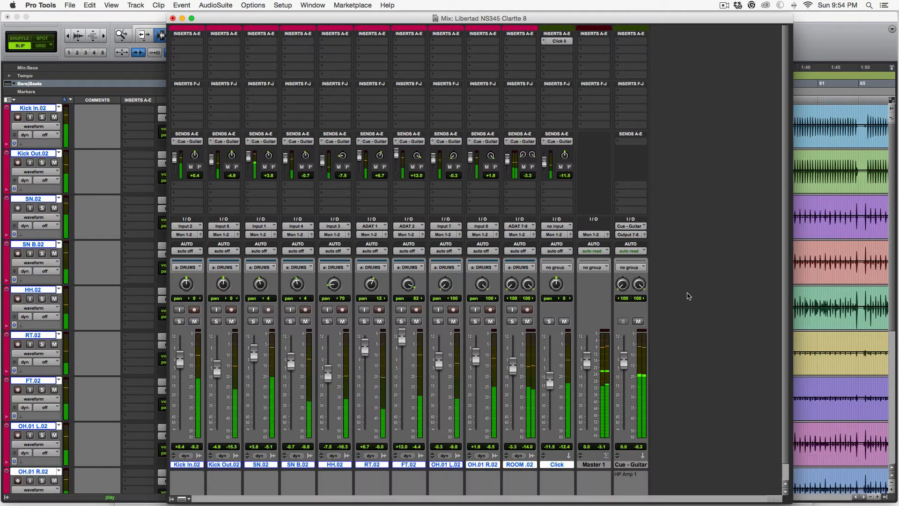
{"action": "key", "text": "space"}
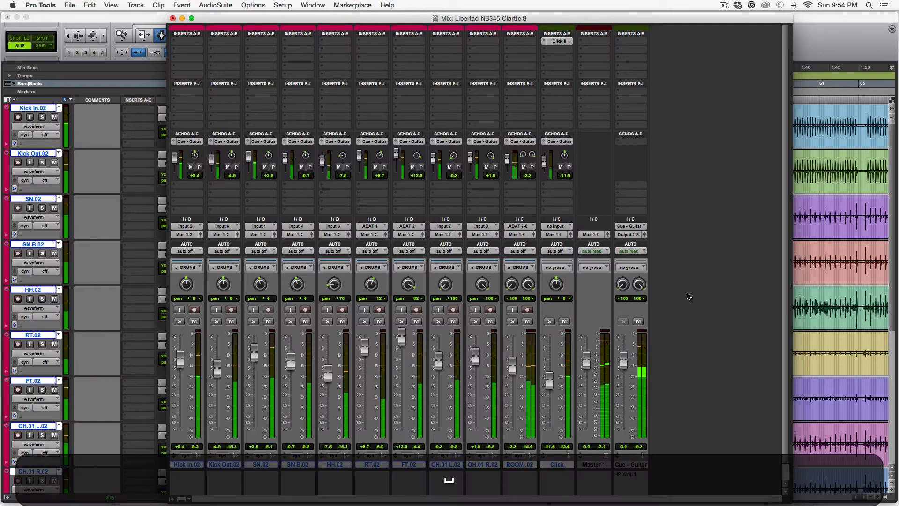
{"action": "key", "text": "super+Tab"}
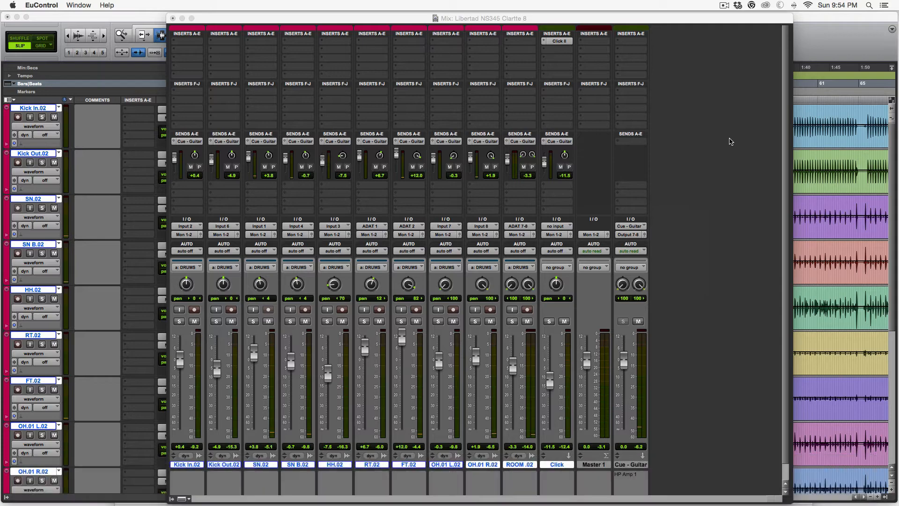
{"action": "key", "text": "super+Tab"}
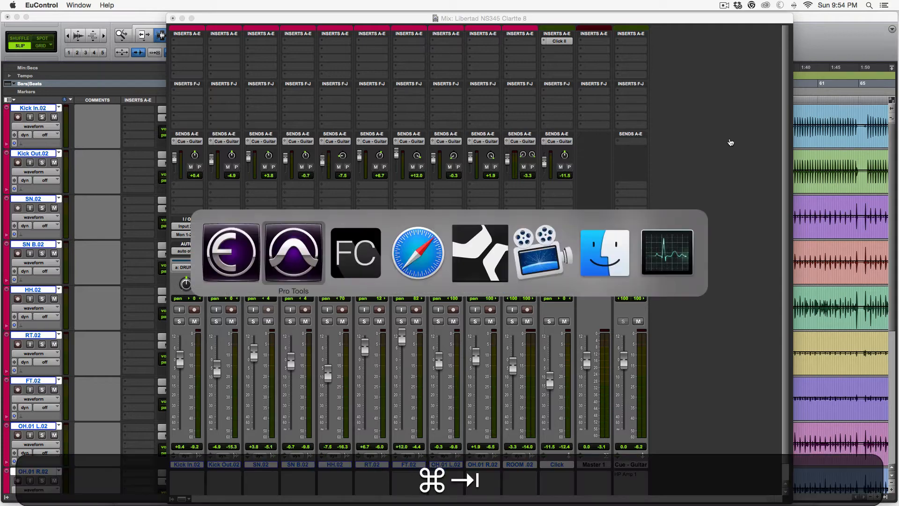
{"action": "key", "text": "super+Tab"}
{"action": "key", "text": "super+Tab"}
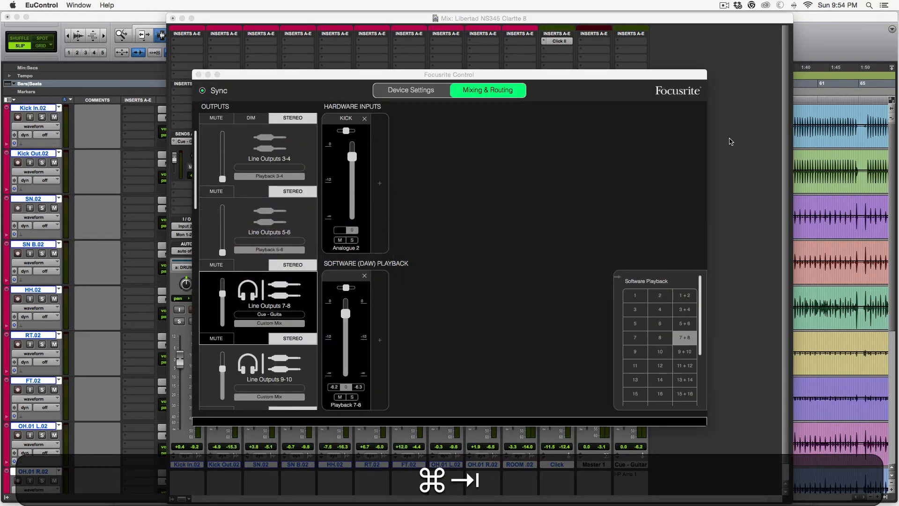
{"action": "left_click", "coordinate": [730, 140]}
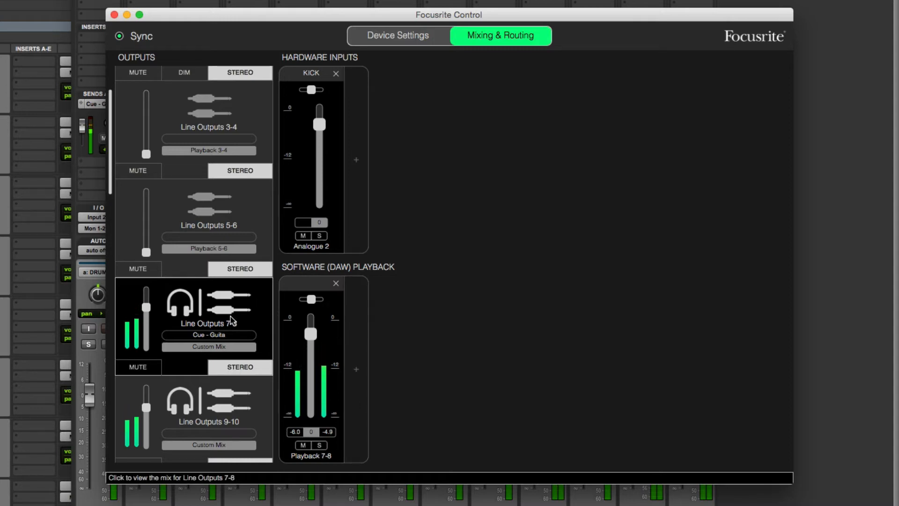
Step: Rename the Line Outputs 7-8 label to Head Phone
{"action": "double_click", "coordinate": [232, 334]}
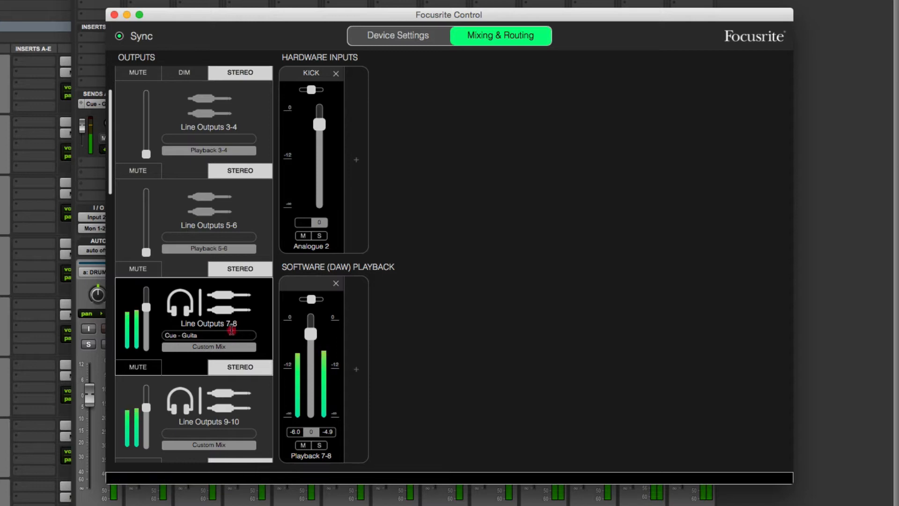
{"action": "type", "text": "Head Phone"}
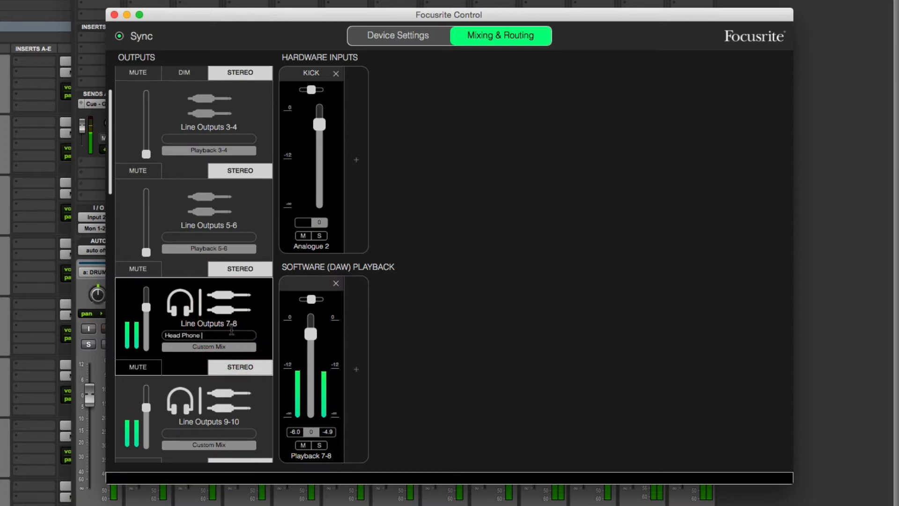
{"action": "key", "text": "Return"}
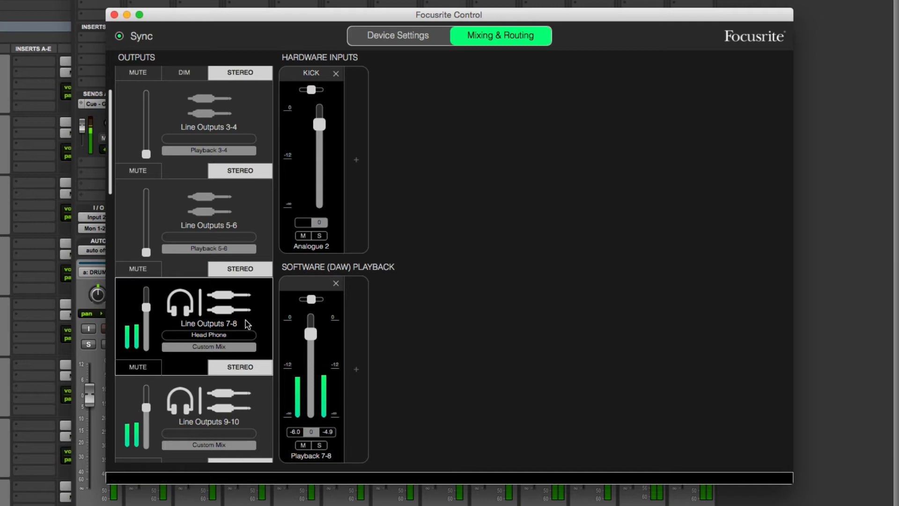
Step: Replace the Line Outputs 7-8 label with HP
{"action": "double_click", "coordinate": [225, 335]}
{"action": "left_click", "coordinate": [225, 336]}
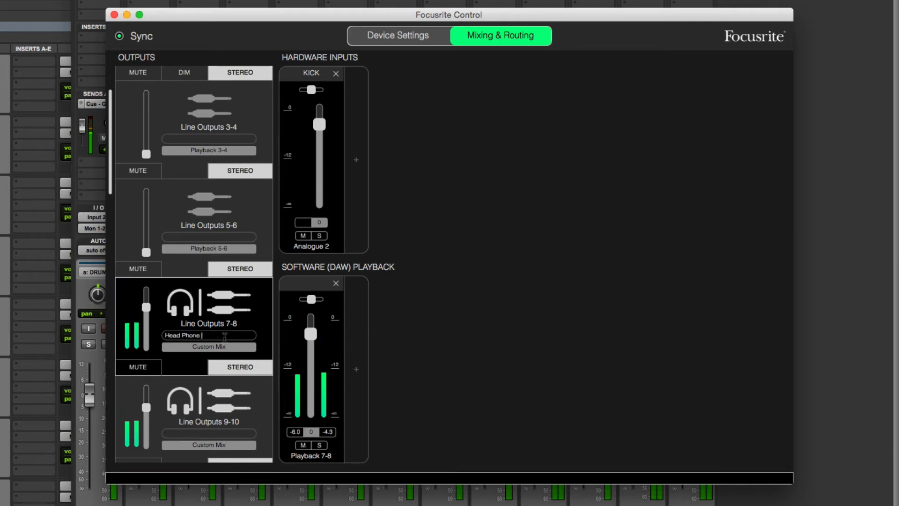
{"action": "key", "text": "BackSpace"}
{"action": "key", "text": "BackSpace"}
{"action": "key", "text": "BackSpace"}
{"action": "key", "text": "BackSpace"}
{"action": "key", "text": "BackSpace"}
{"action": "key", "text": "BackSpace"}
{"action": "key", "text": "BackSpace"}
{"action": "key", "text": "BackSpace"}
{"action": "key", "text": "BackSpace"}
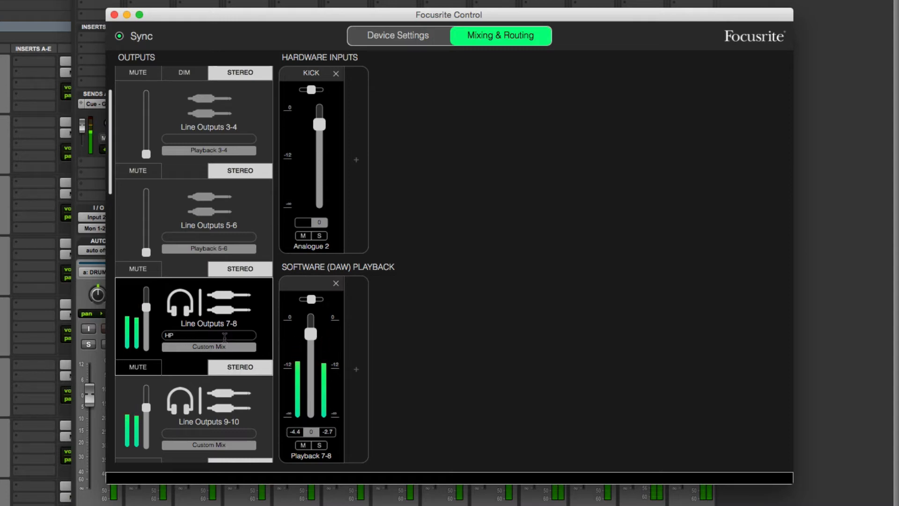
{"action": "key", "text": "Return"}
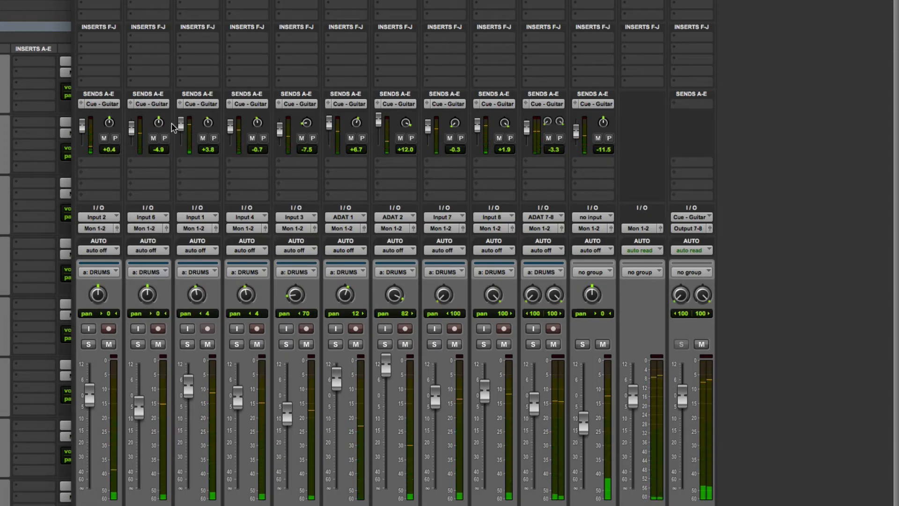
Step: Pull the grouped drum tracks' Cue - Guitar send levels down to minus infinity in the Pro Tools Mix window
{"action": "left_click", "coordinate": [180, 133]}
{"action": "left_click_drag", "start_coordinate": [181, 136], "coordinate": [180, 145]}
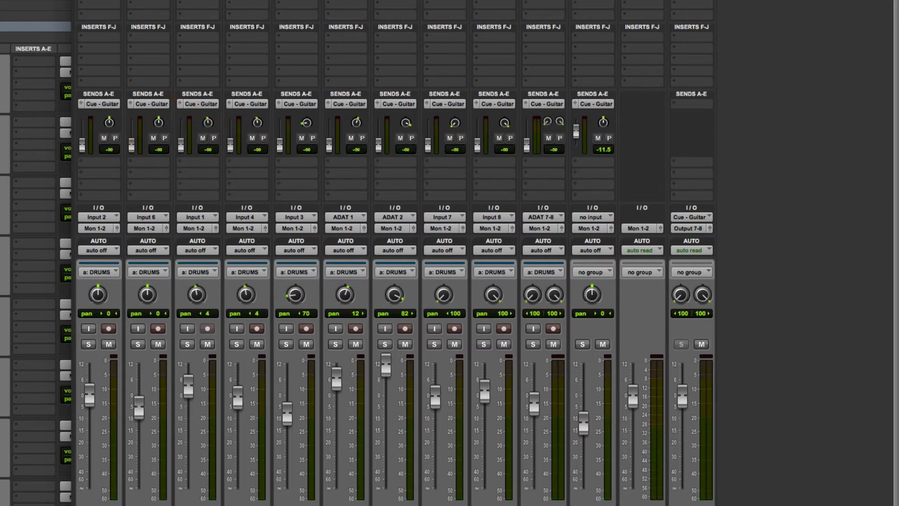
Step: Show the Groups list and examine the global send attributes of the DRUMS group
{"action": "left_click", "coordinate": [77, 504]}
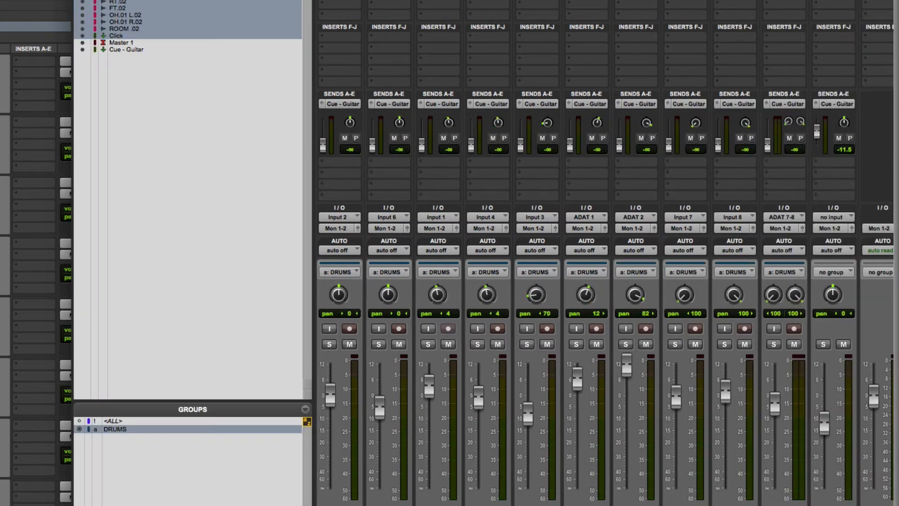
{"action": "double_click", "coordinate": [83, 429]}
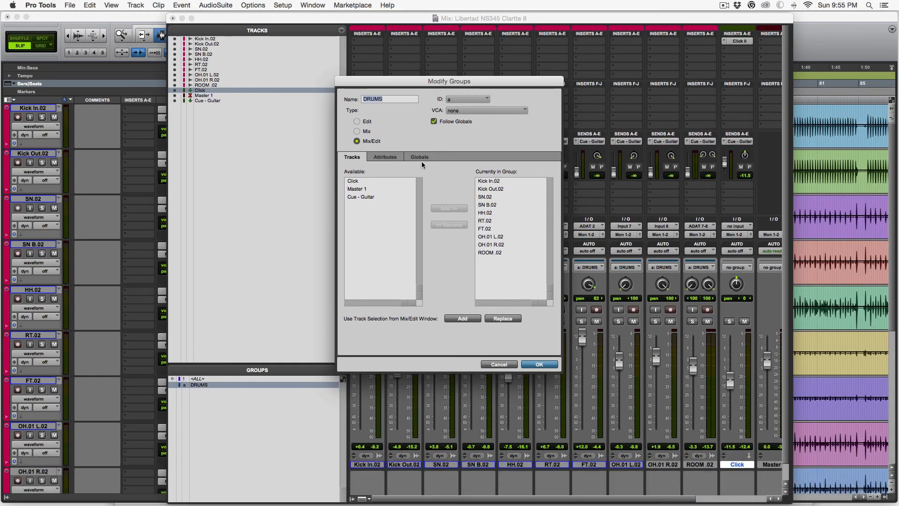
{"action": "left_click", "coordinate": [420, 159]}
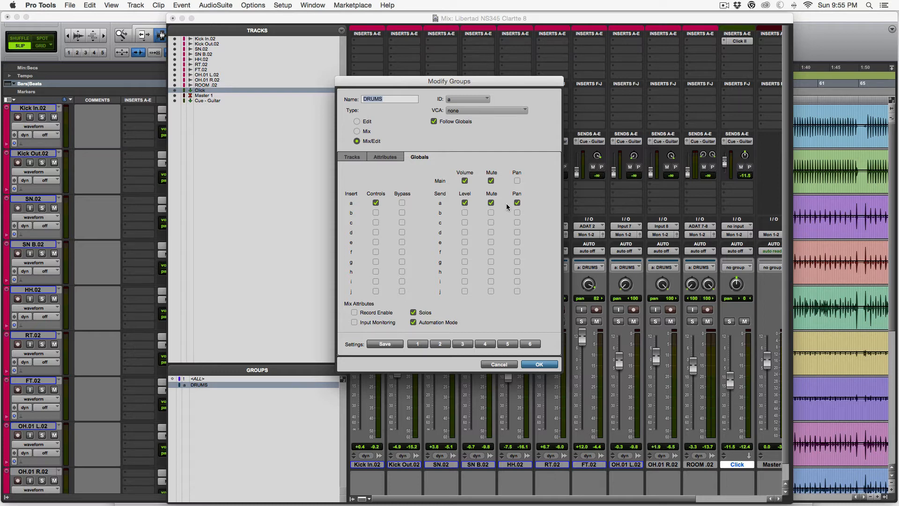
{"action": "left_click", "coordinate": [538, 364]}
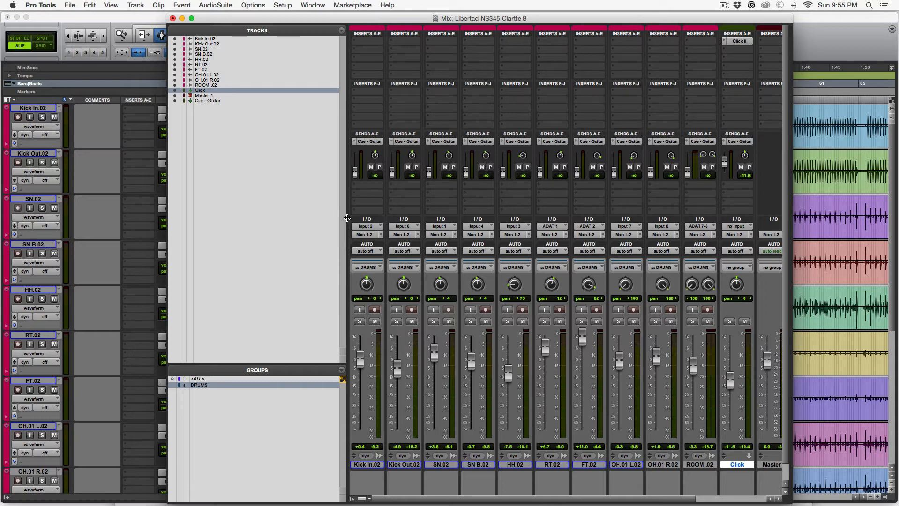
Step: Deactivate the DRUMS group and hide the Tracks and Groups lists
{"action": "left_click", "coordinate": [250, 386]}
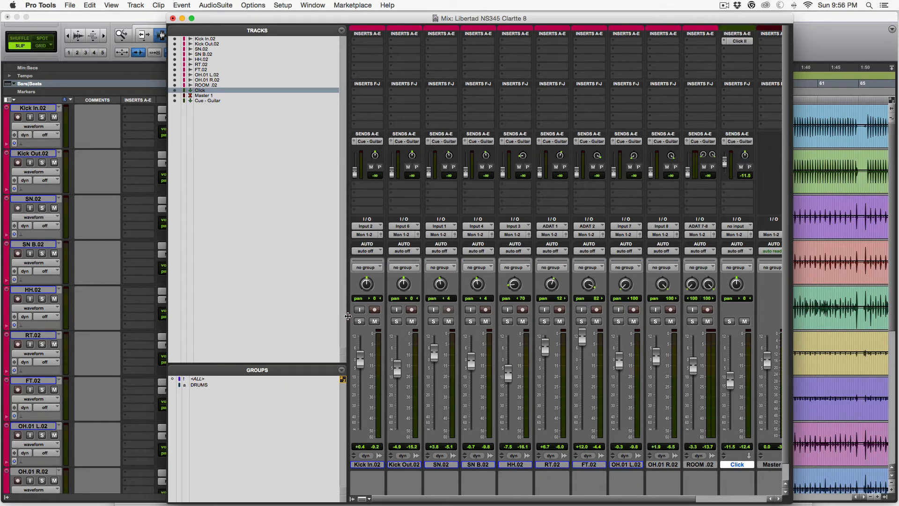
{"action": "double_click", "coordinate": [348, 316]}
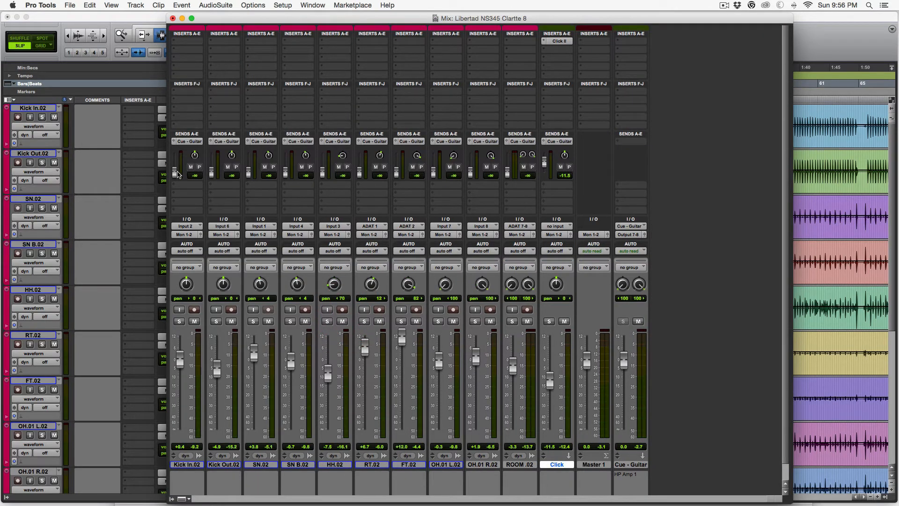
Step: Undo the level changes made to the drum tracks' Cue - Guitar sends
{"action": "left_click_drag", "start_coordinate": [176, 167], "coordinate": [173, 173]}
{"action": "key", "text": "super"}
{"action": "key", "text": "super+z"}
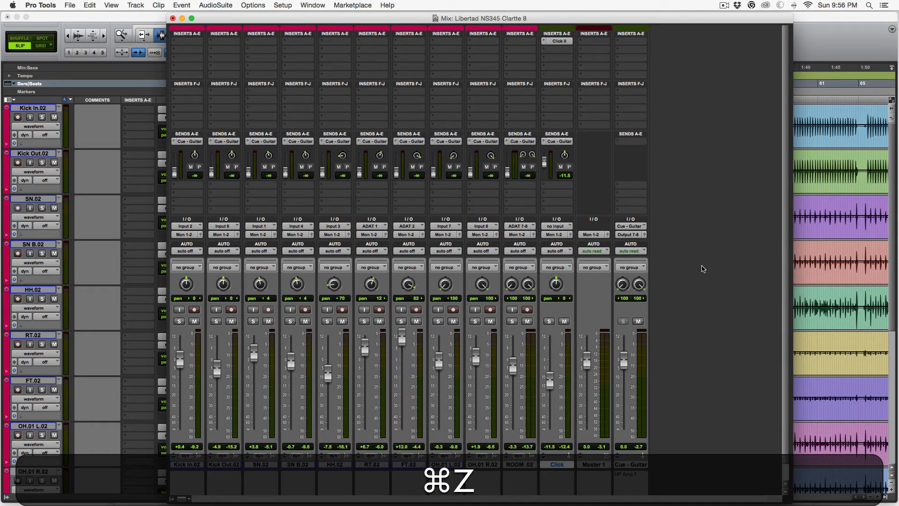
{"action": "left_click", "coordinate": [702, 266]}
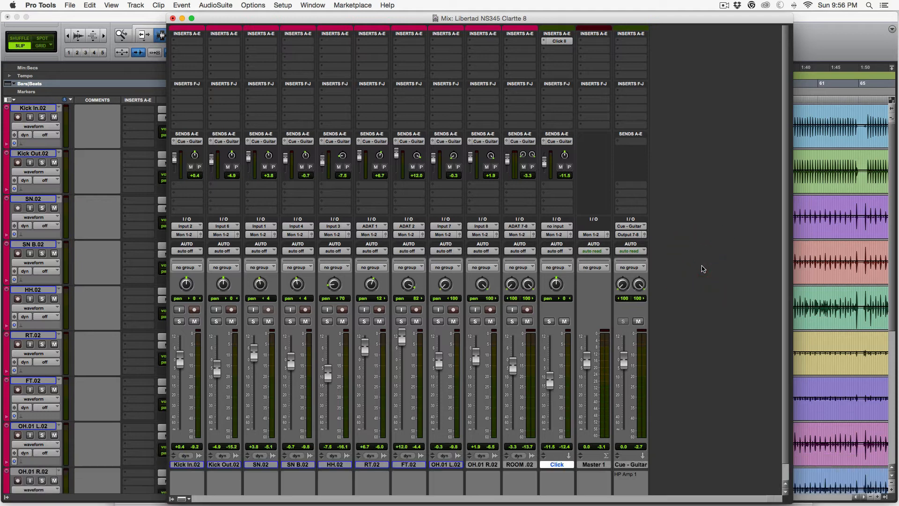
Step: During playback, set the Cue - Guitar sends of Kick In.02 and SN.02 to +12.0 and SN B.02 to -38.5, and stop
{"action": "key", "text": "space"}
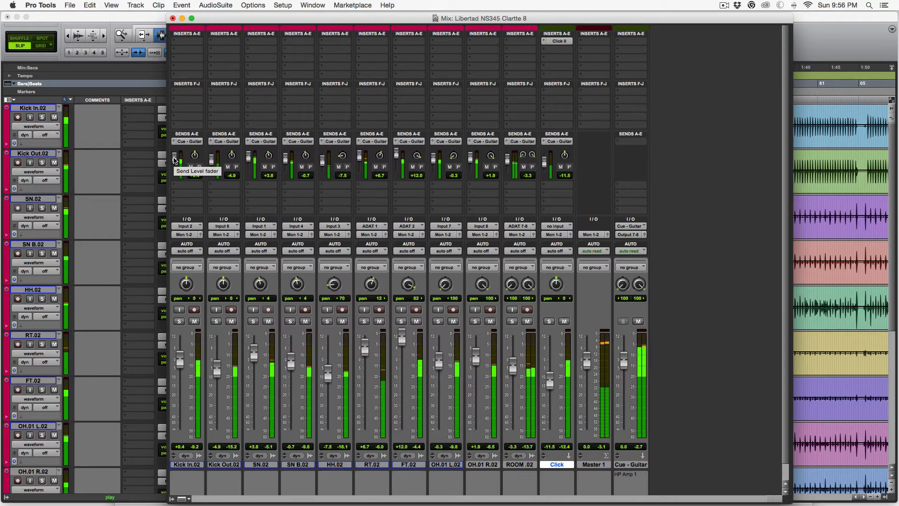
{"action": "left_click_drag", "start_coordinate": [175, 161], "coordinate": [177, 151]}
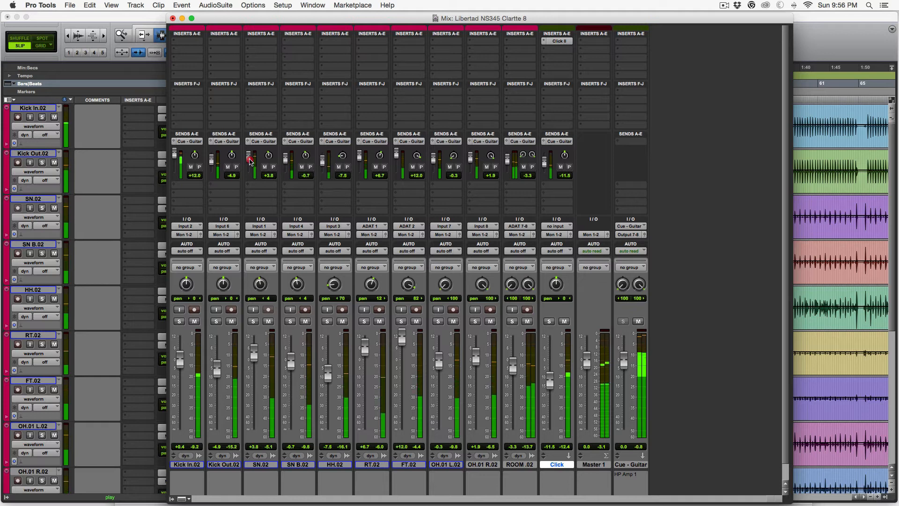
{"action": "left_click_drag", "start_coordinate": [250, 162], "coordinate": [286, 169]}
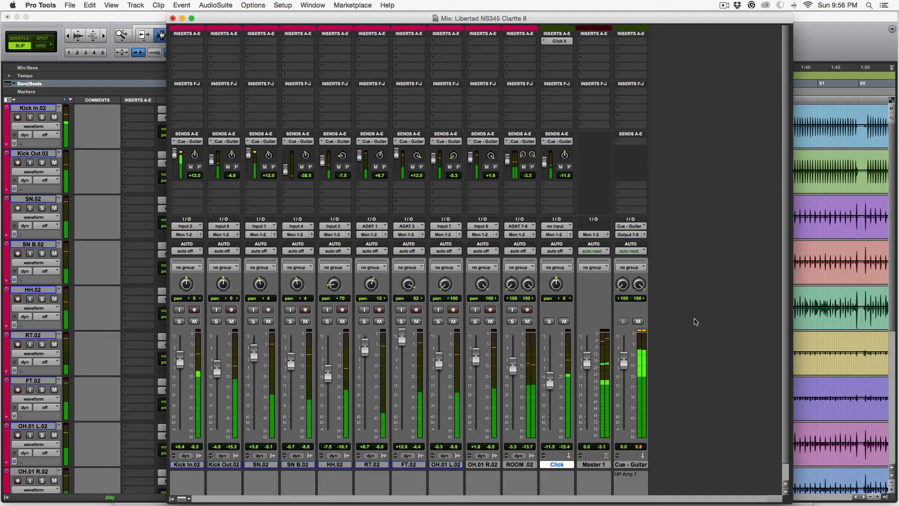
{"action": "left_click", "coordinate": [694, 321]}
{"action": "key", "text": "space"}
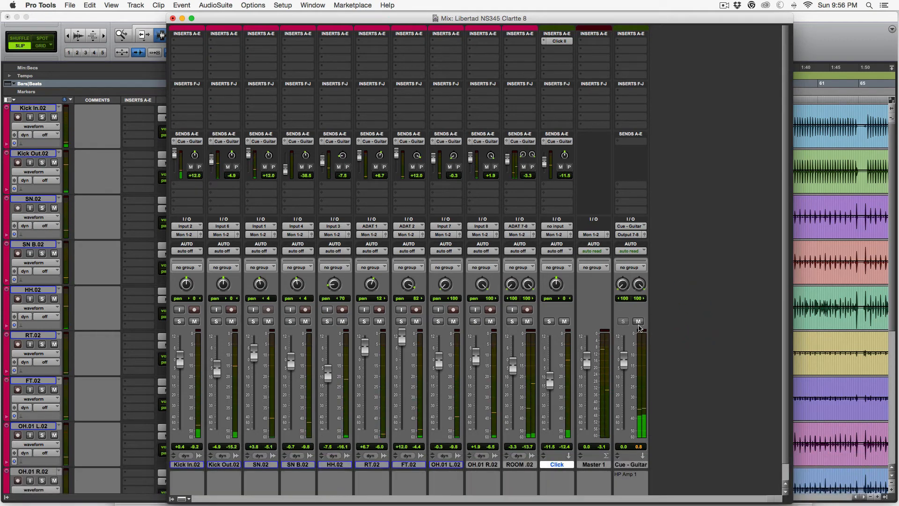
Step: Clear the clip indicators on the Cue - Guitar meter and collapse Send A back to the compact sends view
{"action": "left_click", "coordinate": [639, 330], "text": "alt"}
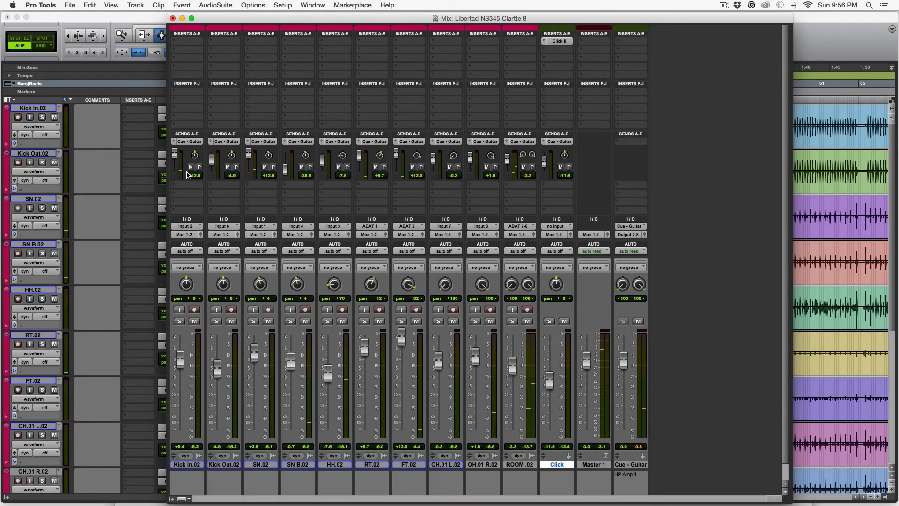
{"action": "left_click", "coordinate": [174, 141], "text": "super"}
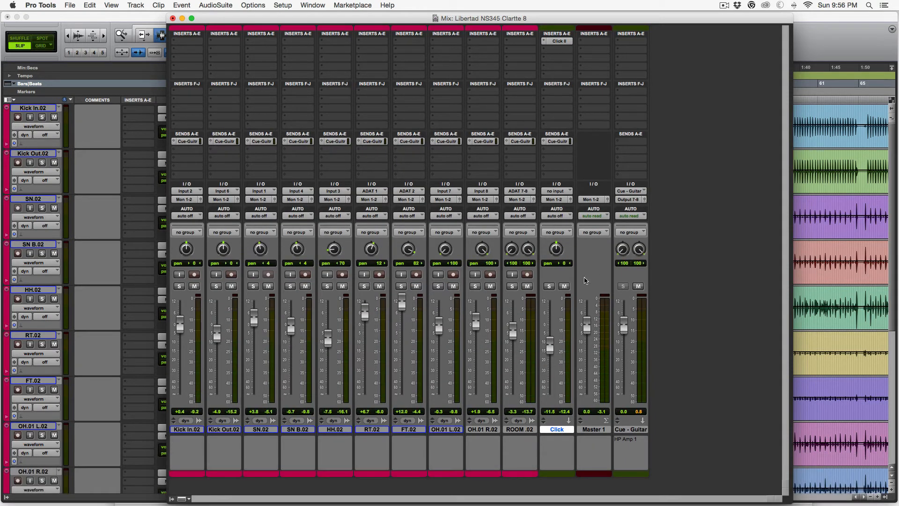
Step: Switch to Safari to view the headphone outputs on the Clarett 8PreX front-panel image, and return to Pro Tools
{"action": "key", "text": "super+Tab"}
{"action": "key", "text": "super+Tab"}
{"action": "key", "text": "super+Tab"}
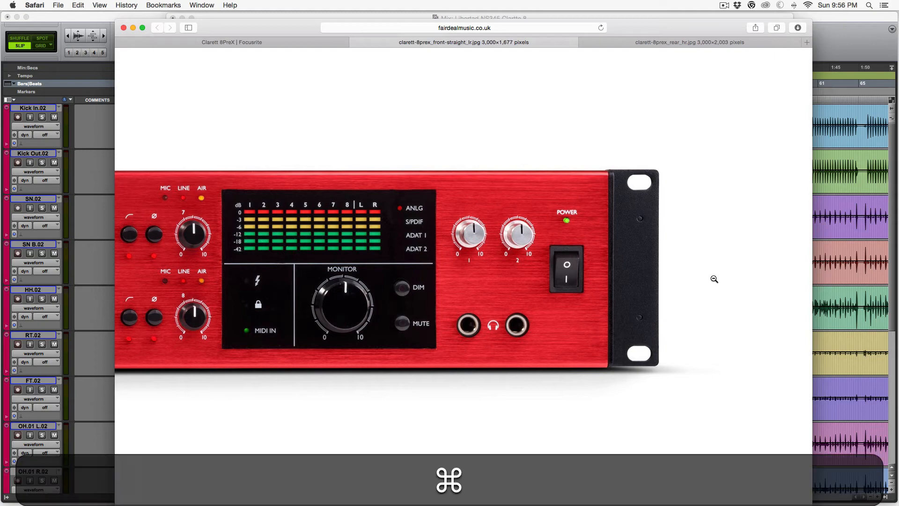
{"action": "key", "text": "super+Tab"}
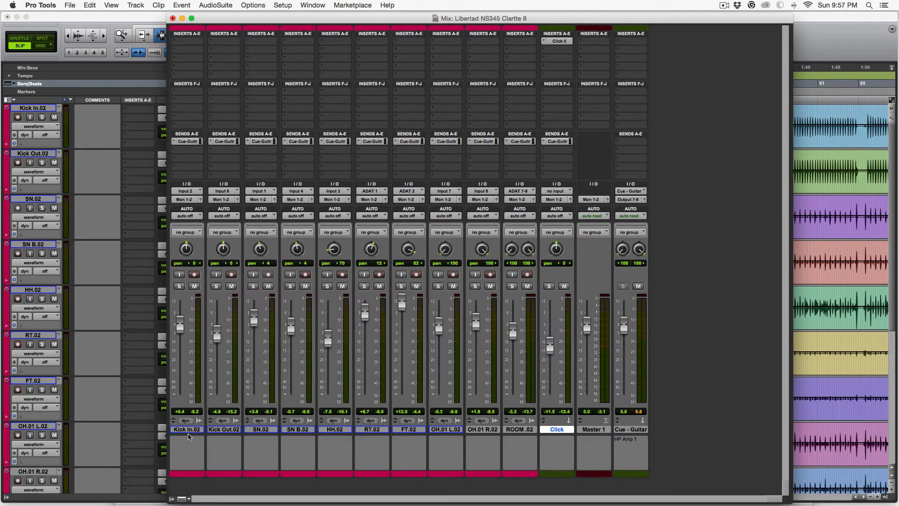
Step: Add a send B from the tracks Kick In.02 through Click to a new stereo Aux Input named Control Room
{"action": "left_click", "coordinate": [186, 432]}
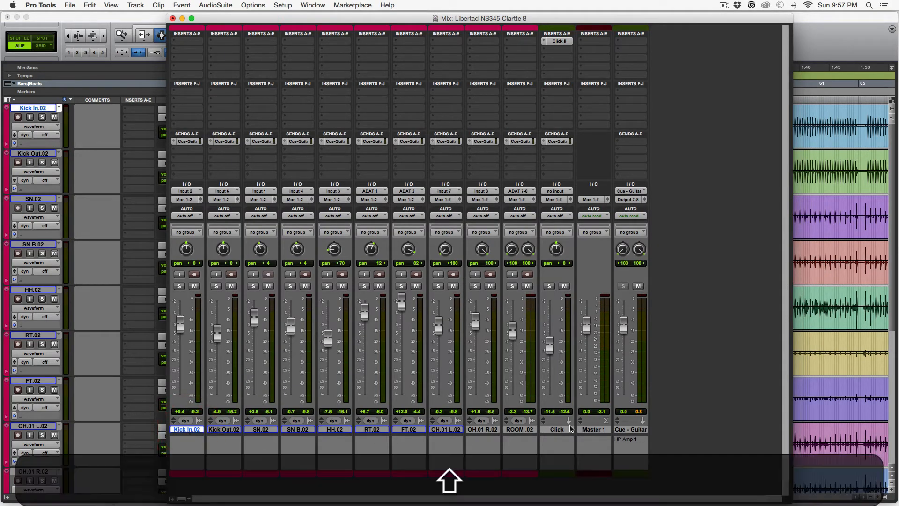
{"action": "left_click", "coordinate": [557, 430], "text": "shift"}
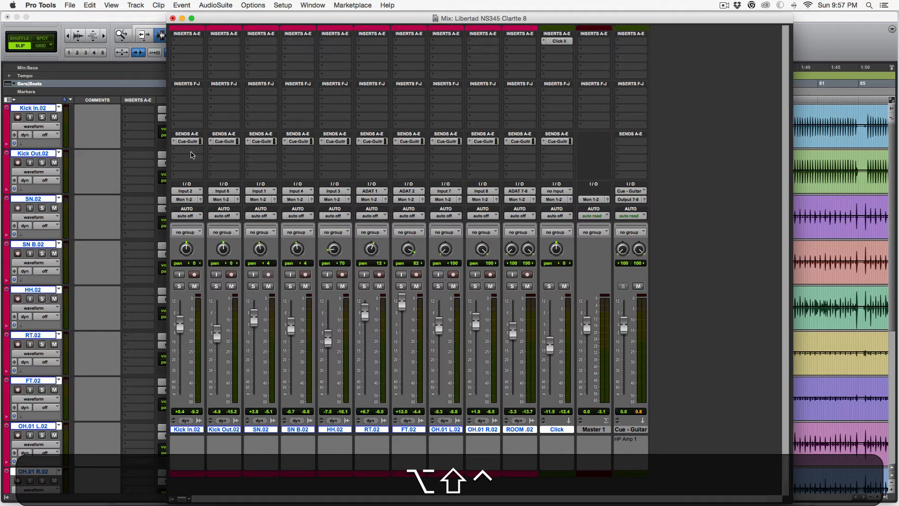
{"action": "left_click", "coordinate": [188, 153], "text": "ctrl+alt+shift"}
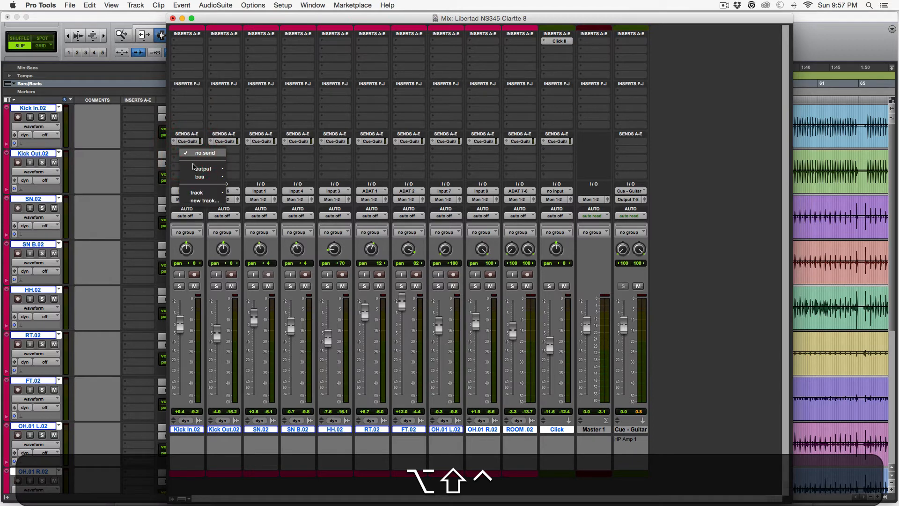
{"action": "left_click", "coordinate": [203, 200], "text": "ctrl+alt+shift"}
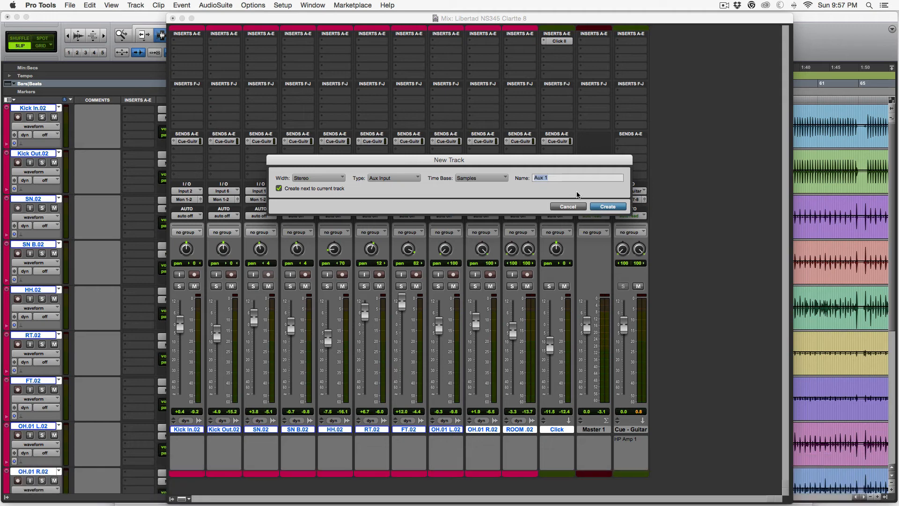
{"action": "type", "text": "trol Room"}
{"action": "key", "text": "Return"}
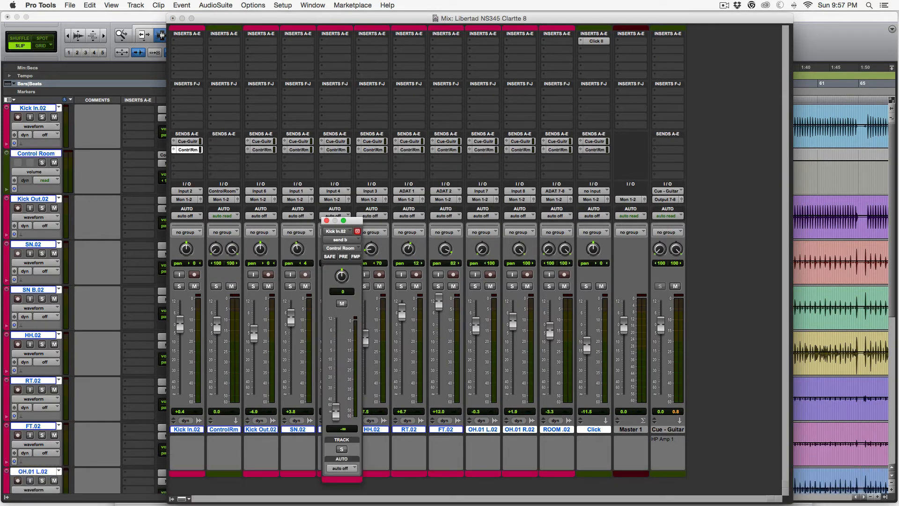
Step: Deselect all tracks, close the send window, and move the Control Room track between Master 1 and Cue - Guitar
{"action": "left_click", "coordinate": [224, 429], "text": "alt"}
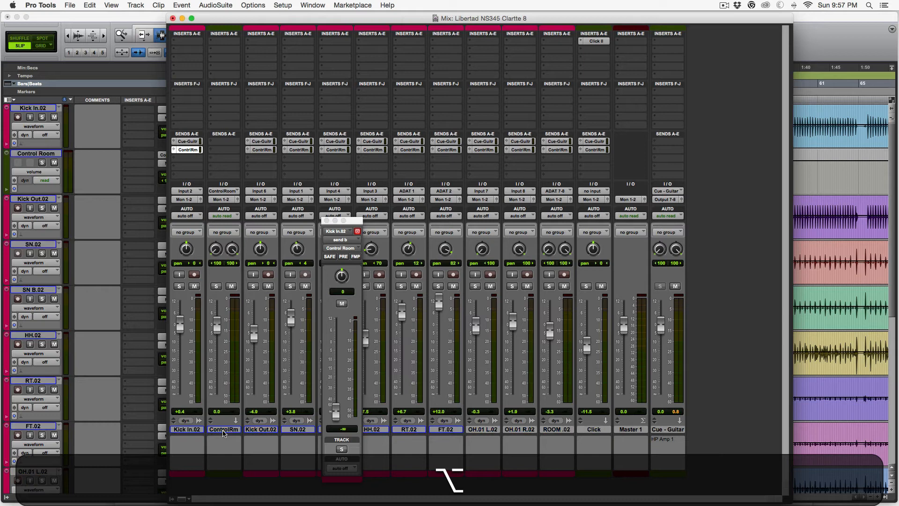
{"action": "left_click", "coordinate": [327, 220]}
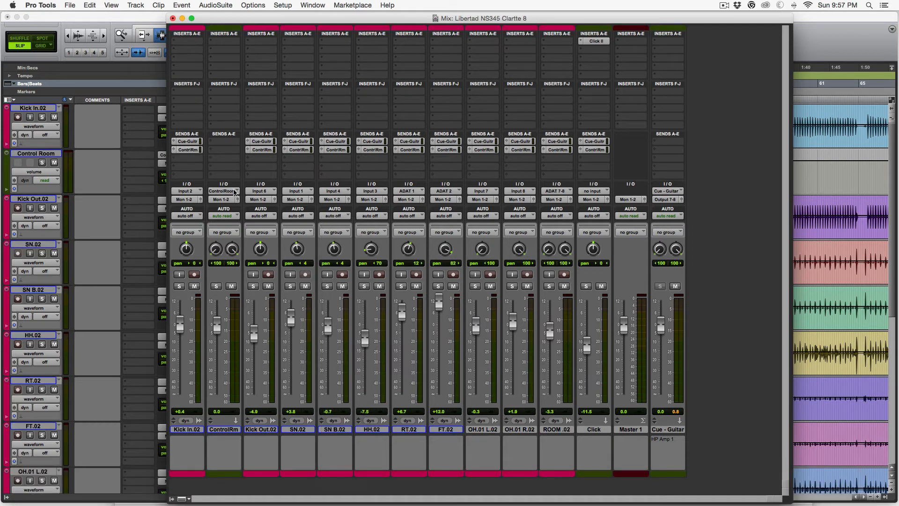
{"action": "left_click_drag", "start_coordinate": [226, 434], "coordinate": [666, 435]}
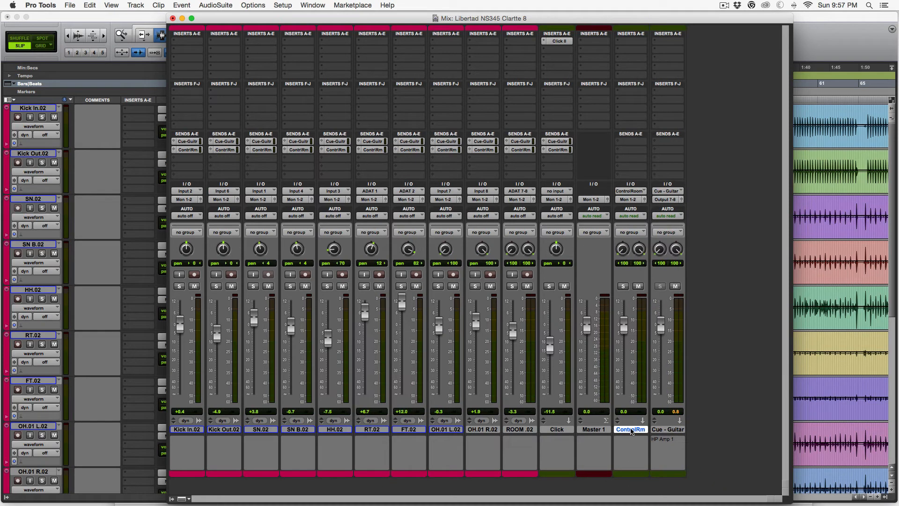
Step: Add the comment HP Amp 2 to the Control Room track and route its output to Output 9-10 (Stereo)
{"action": "left_click", "coordinate": [631, 447]}
{"action": "type", "text": "HP Amp "}
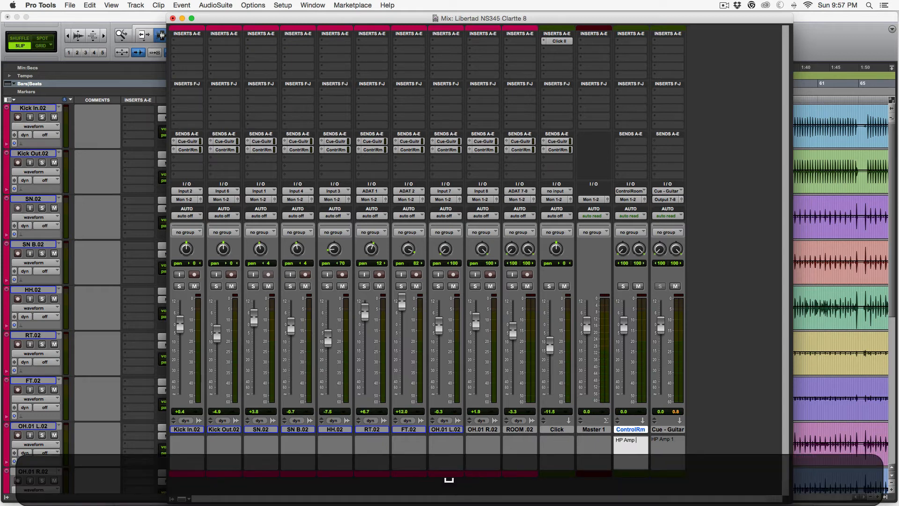
{"action": "type", "text": "2"}
{"action": "key", "text": "Return"}
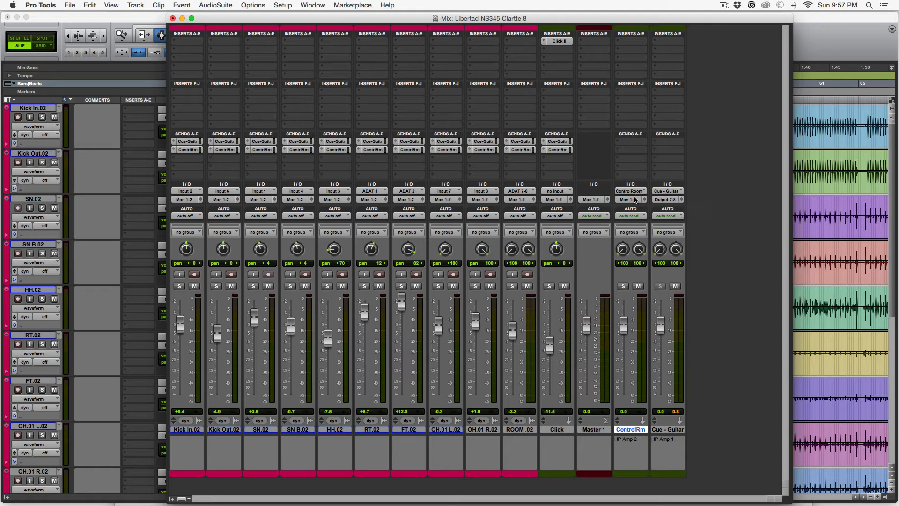
{"action": "left_click", "coordinate": [633, 201]}
{"action": "mouse_move", "coordinate": [640, 200]}
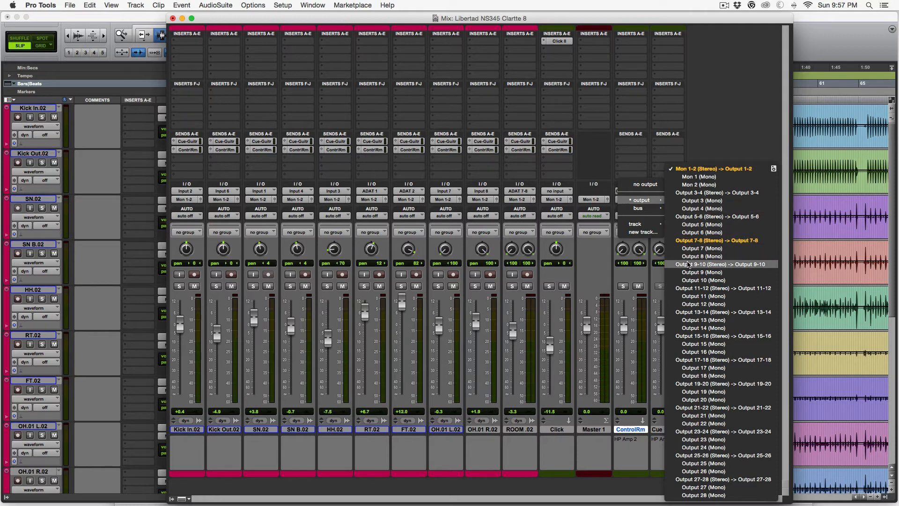
{"action": "left_click", "coordinate": [687, 265]}
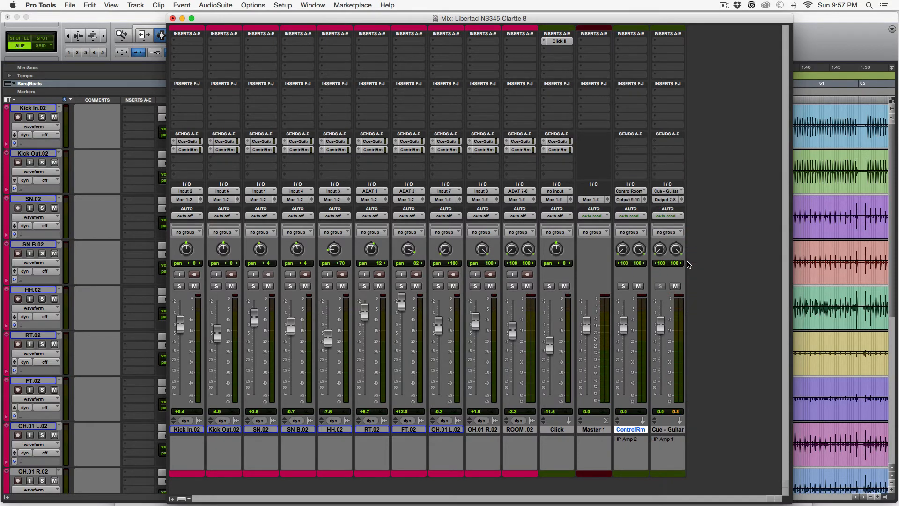
Step: Switch to Focusrite Control and show the mix for Line Outputs 9-10
{"action": "key", "text": "super+Tab"}
{"action": "key", "text": "super+Tab"}
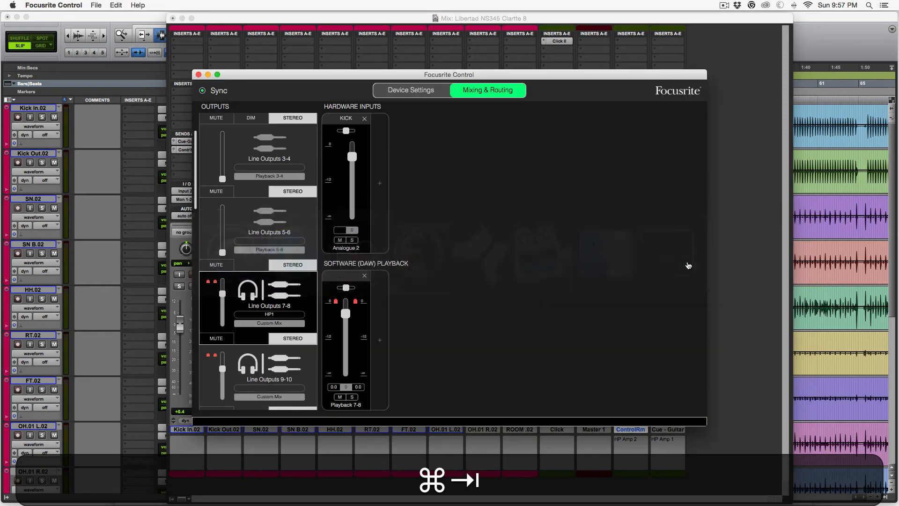
{"action": "scroll", "coordinate": [290, 228], "scroll_direction": "down", "scroll_amount": 3}
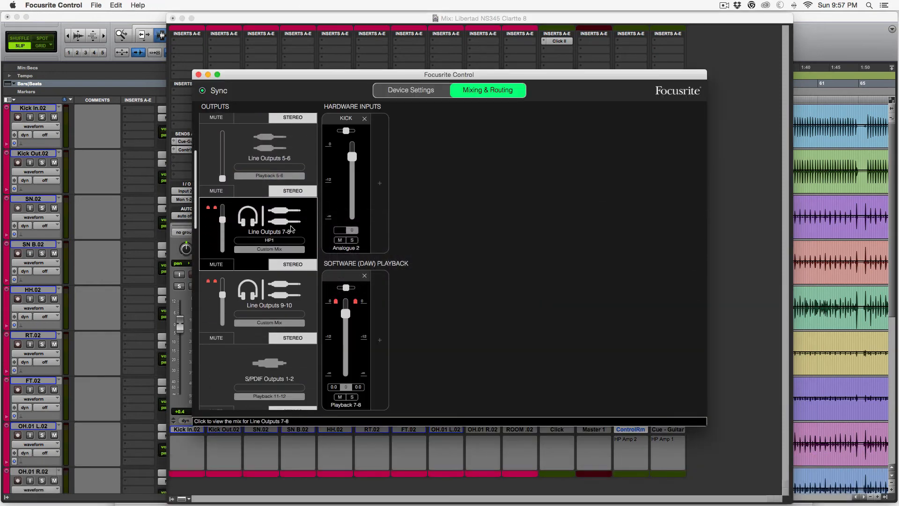
{"action": "scroll", "coordinate": [291, 228], "scroll_direction": "down", "scroll_amount": 2}
{"action": "left_click", "coordinate": [286, 261]}
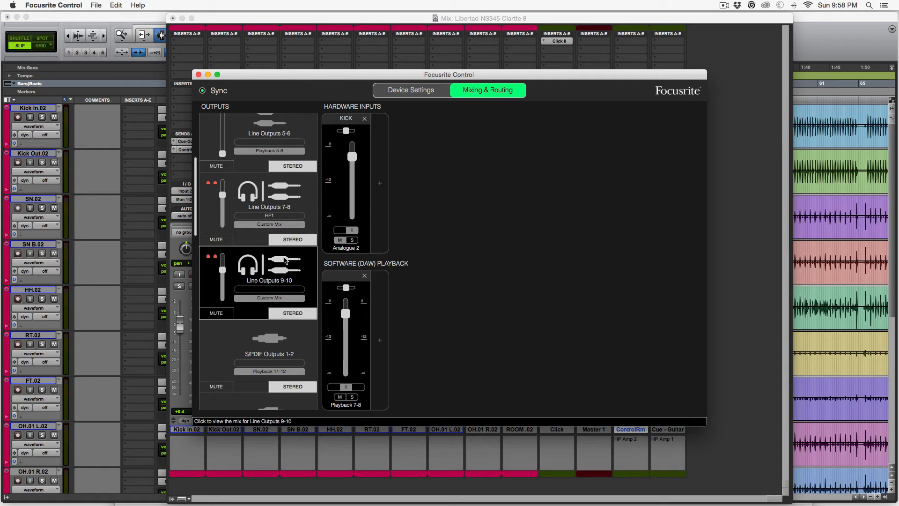
Step: Switch to Safari to view the line outputs on the Clarett 8PreX rear-panel image, and return to Focusrite Control
{"action": "key", "text": "super+Tab"}
{"action": "key", "text": "super+Tab"}
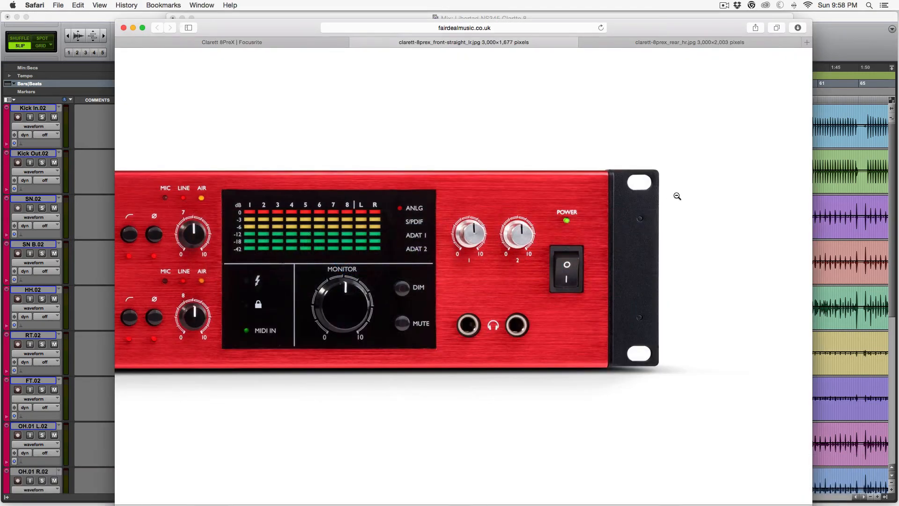
{"action": "left_click", "coordinate": [719, 44]}
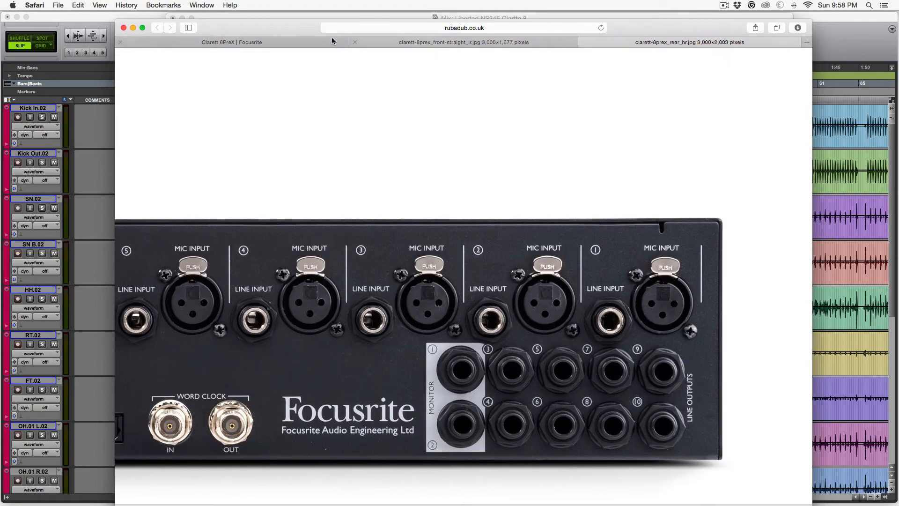
{"action": "key", "text": "super+Tab"}
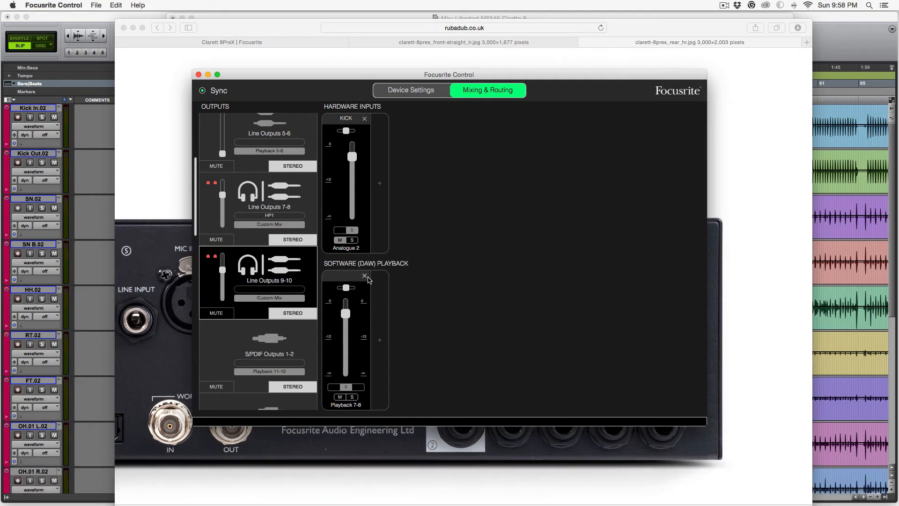
Step: In the Line Outputs 9-10 custom mix, replace Playback 7-8 with software playback 9+10 and name the output HP 2
{"action": "left_click", "coordinate": [364, 276]}
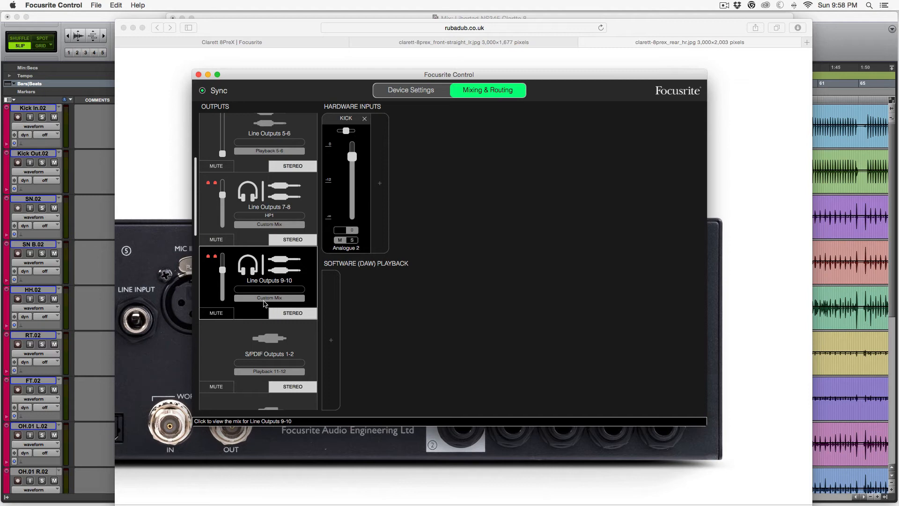
{"action": "left_click", "coordinate": [273, 288]}
{"action": "type", "text": "HP2"}
{"action": "key", "text": "Return"}
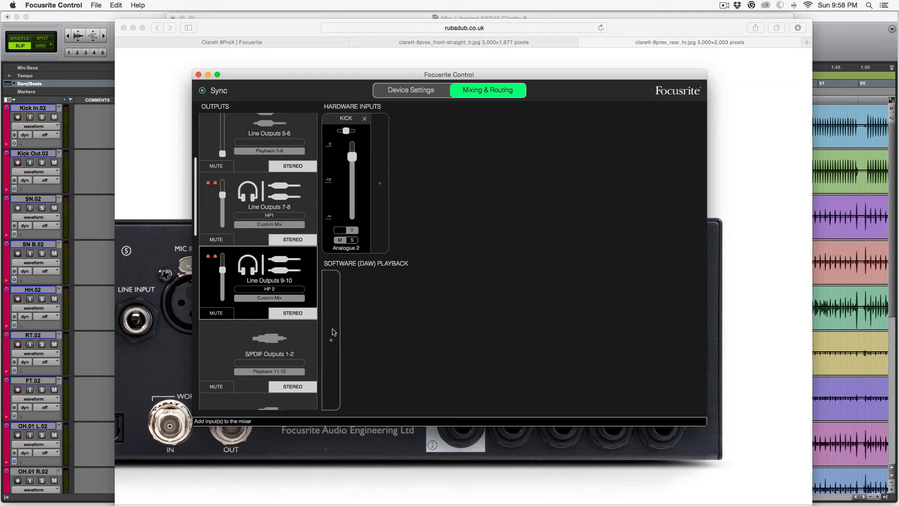
{"action": "left_click", "coordinate": [334, 332]}
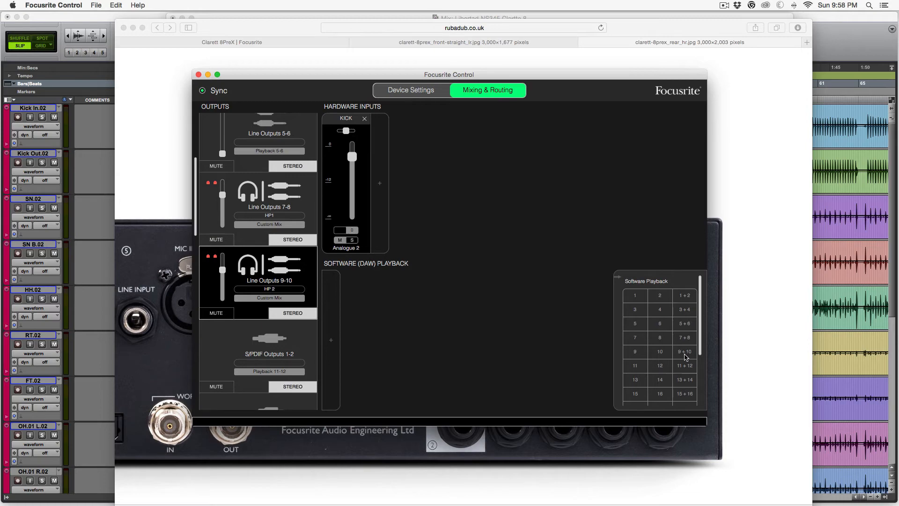
{"action": "left_click", "coordinate": [684, 353]}
Step: Switch to Pro Tools, show the Mix window, and return to Focusrite Control
{"action": "key", "text": "super+Tab"}
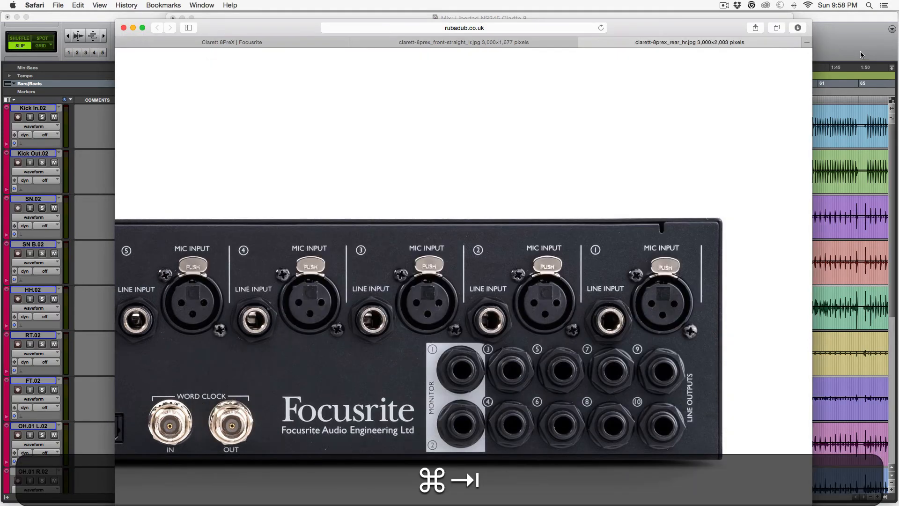
{"action": "key", "text": "super+Tab"}
{"action": "key", "text": "super+equal"}
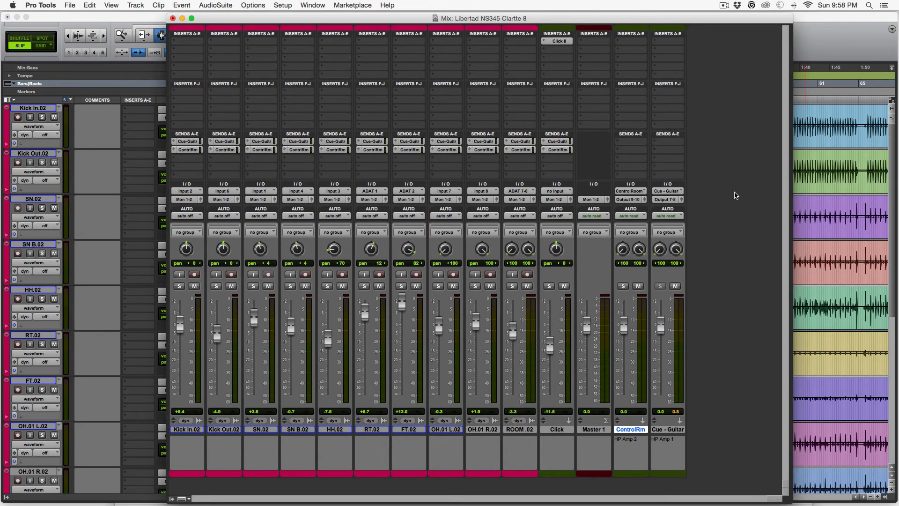
{"action": "key", "text": "super+Tab"}
{"action": "key", "text": "super+Tab"}
{"action": "key", "text": "super+Tab"}
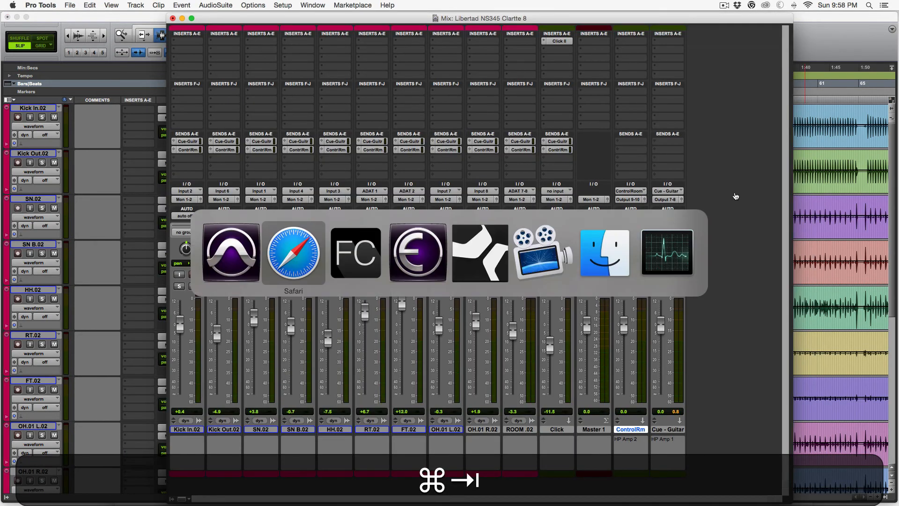
{"action": "key", "text": "super+Tab"}
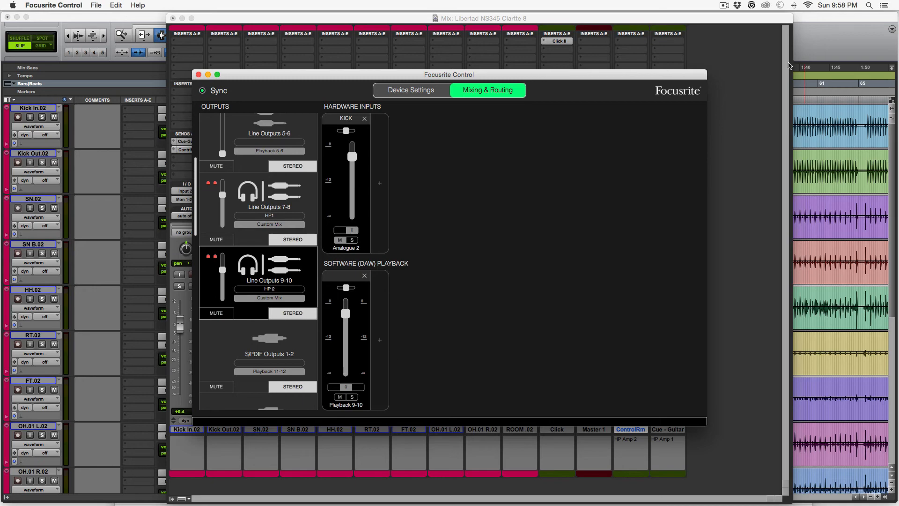
Step: Review the Focusrite Control routing of Monitor Outputs 1-2 and Line Outputs 3-4, 5-6, 7-8 and 9-10
{"action": "left_click", "coordinate": [817, 42]}
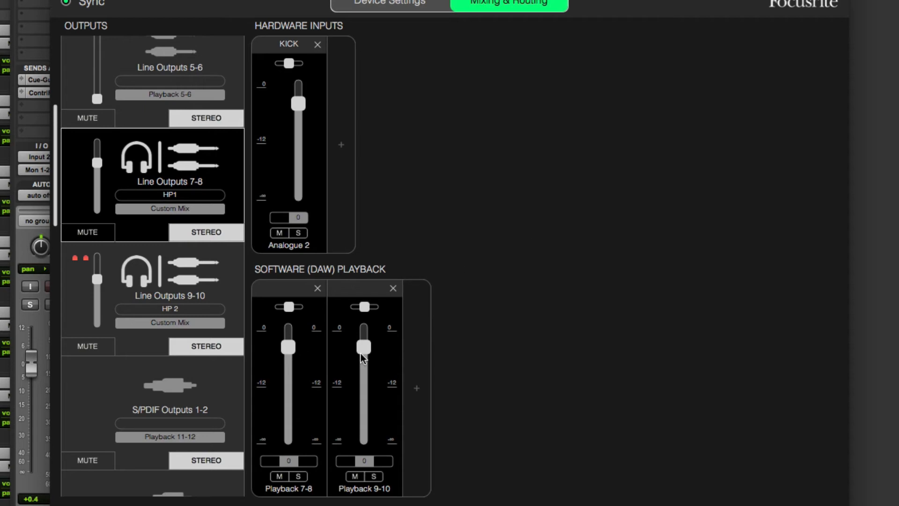
{"action": "scroll", "coordinate": [174, 324], "scroll_direction": "up", "scroll_amount": 5}
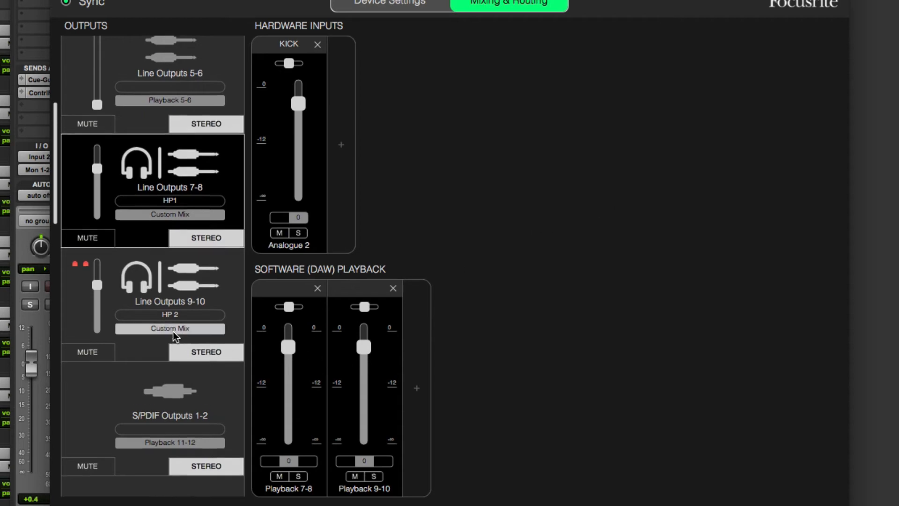
{"action": "left_click", "coordinate": [232, 66]}
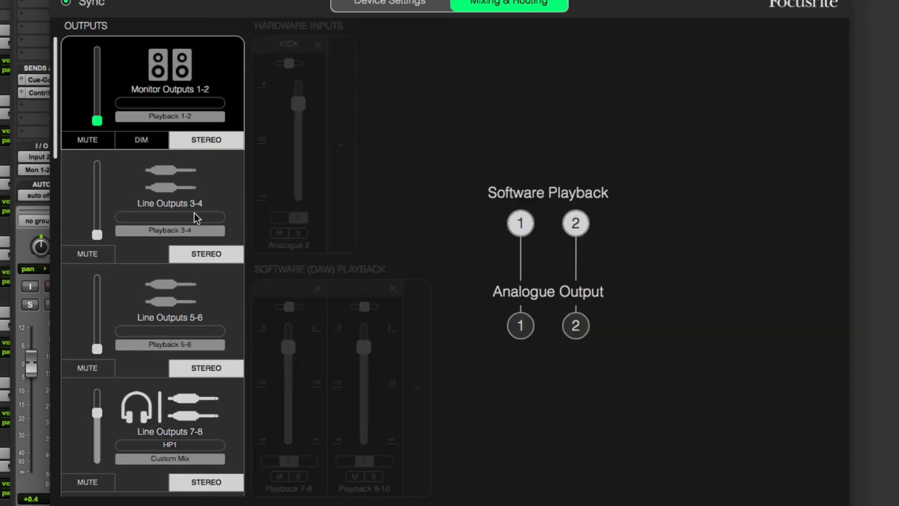
{"action": "left_click", "coordinate": [194, 218]}
{"action": "left_click", "coordinate": [183, 305]}
{"action": "scroll", "coordinate": [186, 293], "scroll_direction": "down", "scroll_amount": 3}
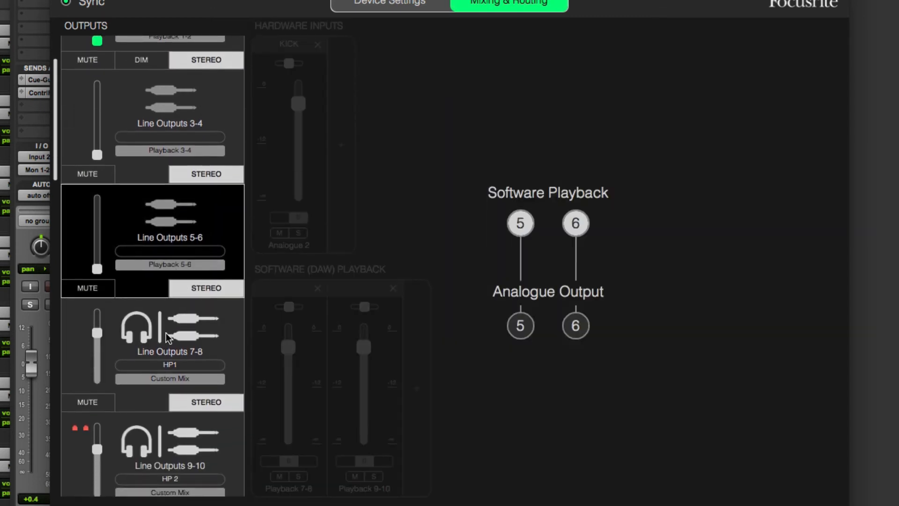
{"action": "left_click", "coordinate": [167, 337]}
{"action": "scroll", "coordinate": [167, 337], "scroll_direction": "down", "scroll_amount": 3}
{"action": "left_click", "coordinate": [139, 362]}
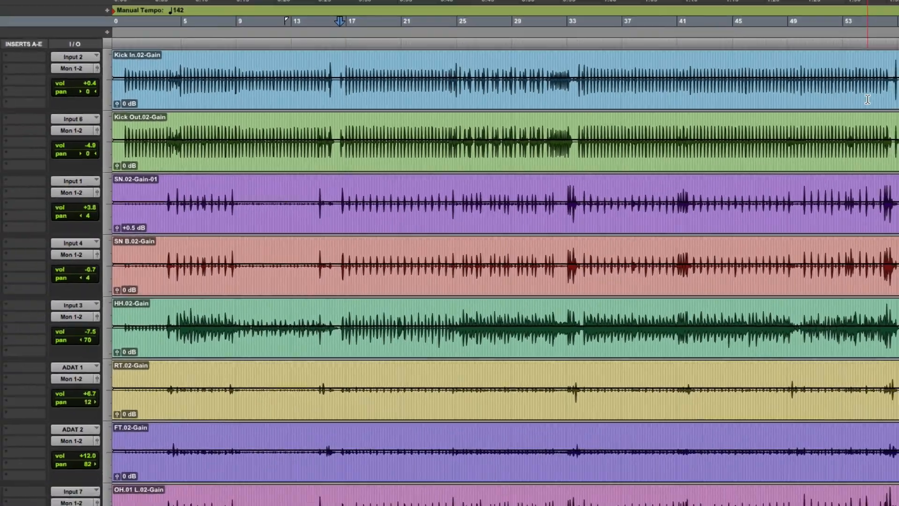
Step: Show the Pro Tools Mix window, play the session to check the Control Room and Cue - Guitar meters, and stop
{"action": "key", "text": "super+equal"}
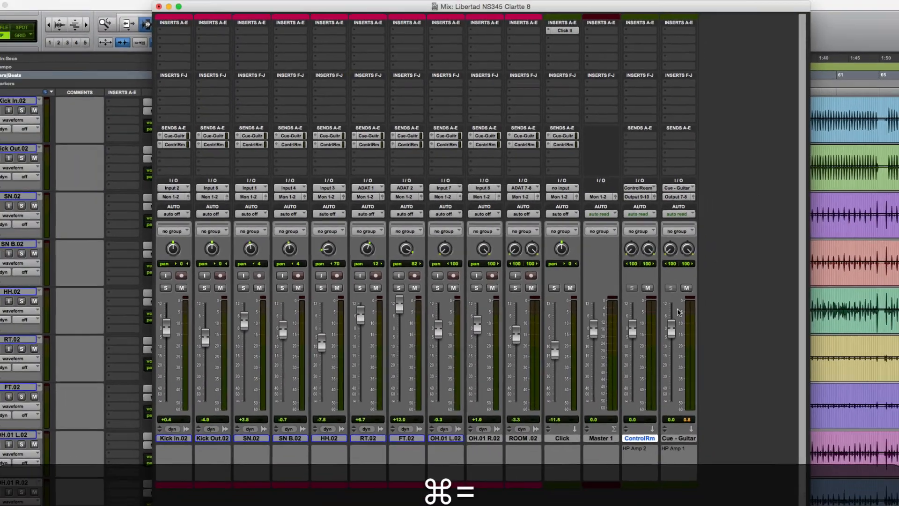
{"action": "key", "text": "space"}
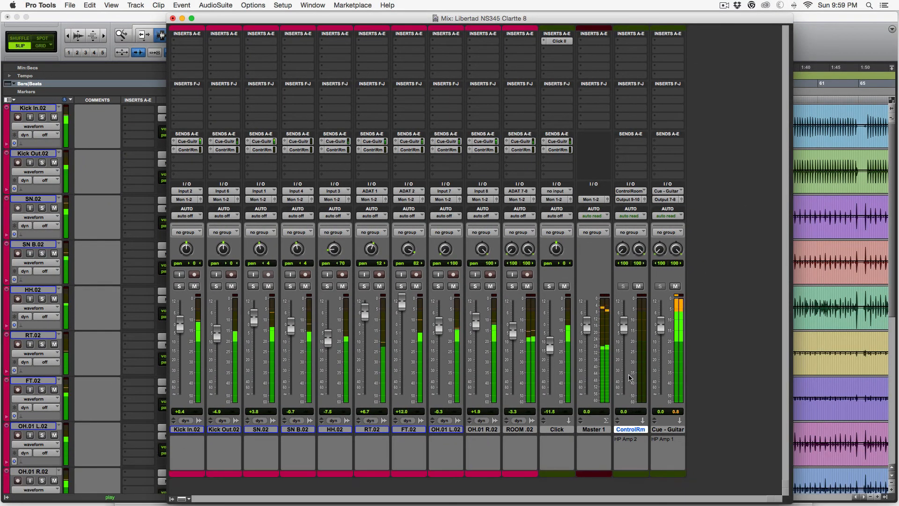
{"action": "key", "text": "space"}
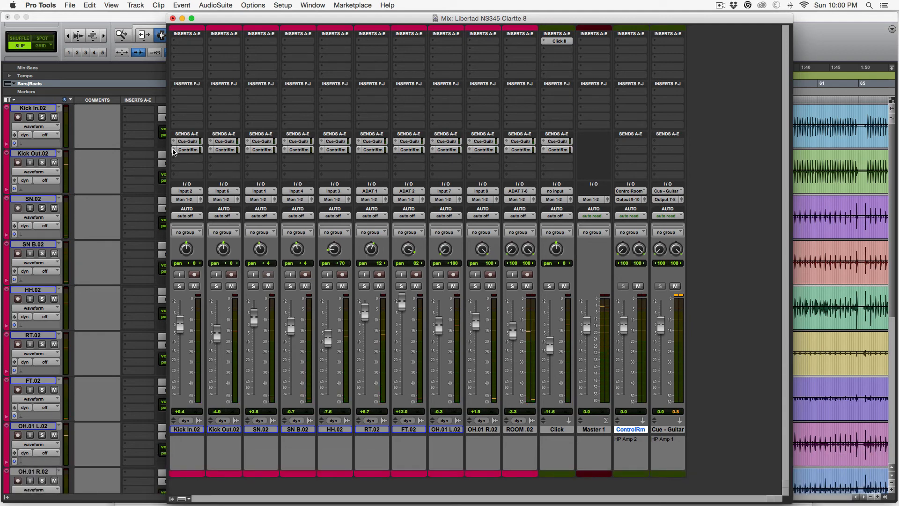
Step: Expand Send B to show the Control Room send level, pan and mute controls on every track
{"action": "key", "text": "super"}
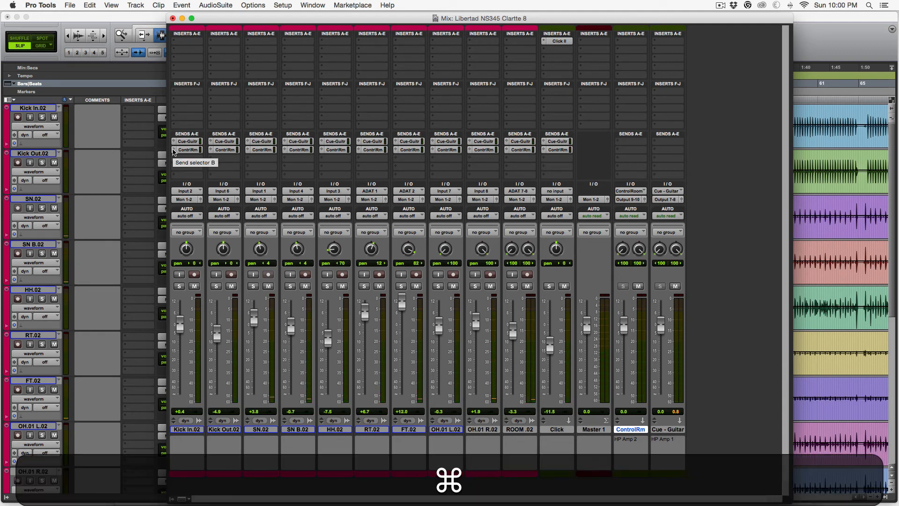
{"action": "left_click", "coordinate": [173, 151], "text": "super"}
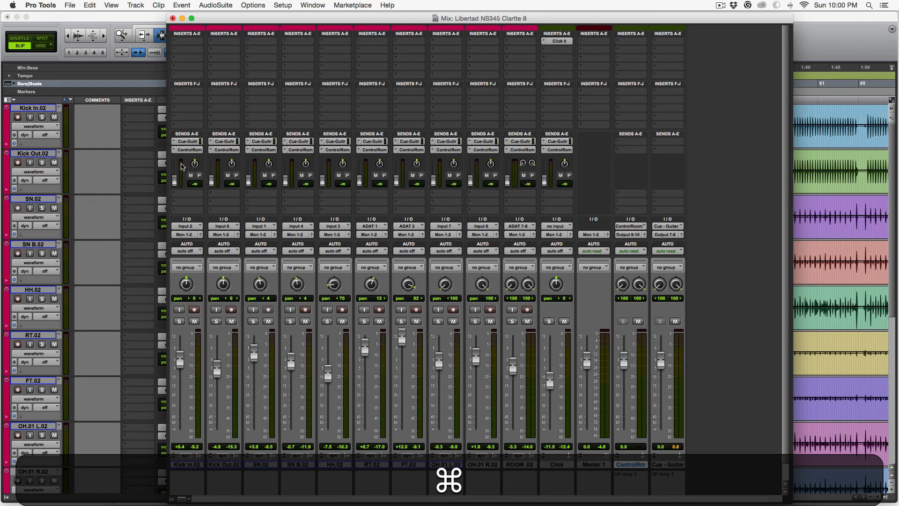
Step: Copy the current volume and pan of tracks Kick In.02 through Click to Send B of all selected tracks
{"action": "left_click", "coordinate": [194, 465]}
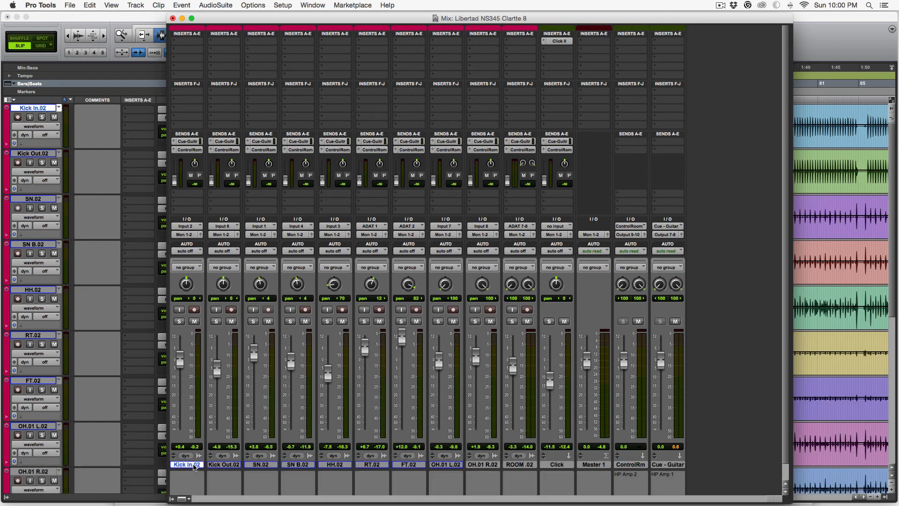
{"action": "left_click", "coordinate": [560, 468], "text": "shift"}
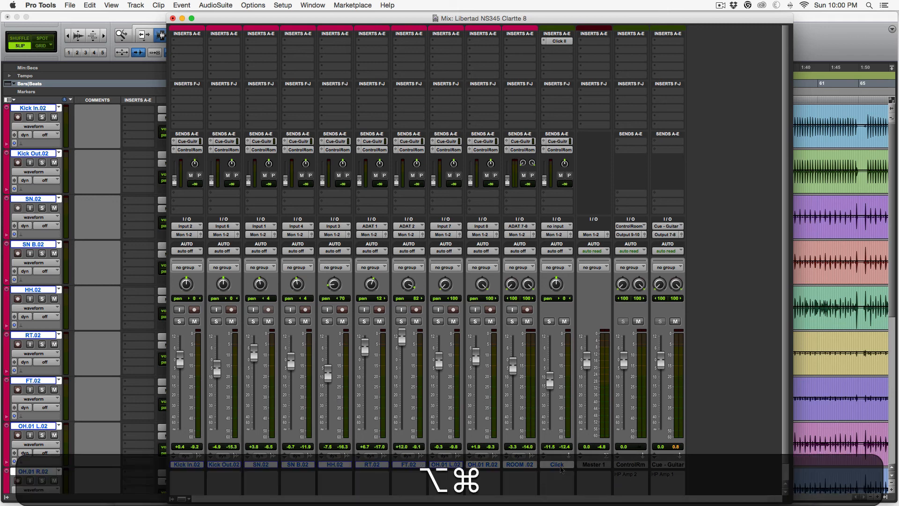
{"action": "key", "text": "alt+cmd+h"}
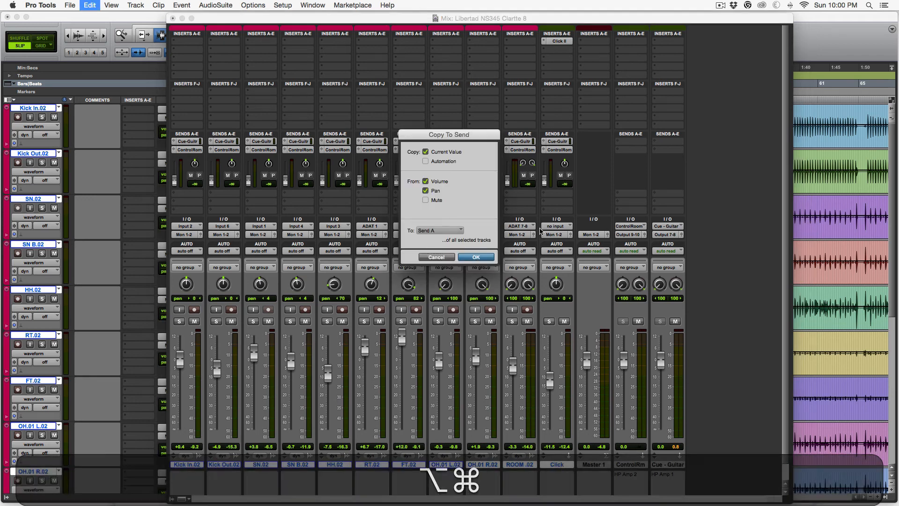
{"action": "left_click", "coordinate": [441, 230]}
{"action": "left_click", "coordinate": [441, 230]}
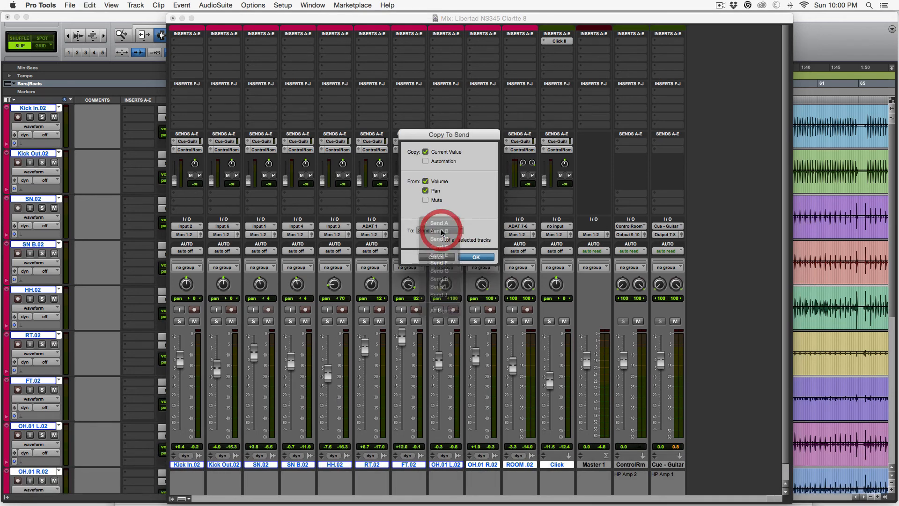
{"action": "left_click", "coordinate": [471, 258]}
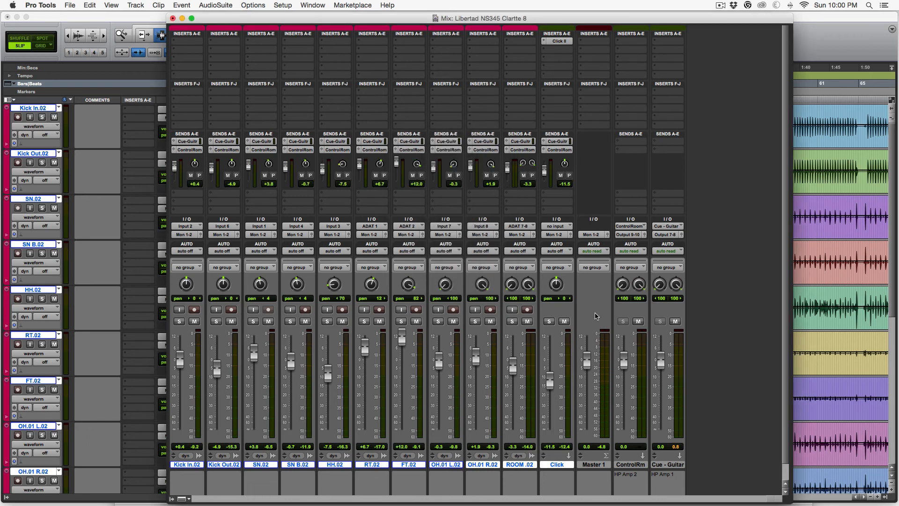
Step: Expand the Cue - Guitar send controls alongside Send B, and undo the last two copies of fader values to the sends
{"action": "left_click", "coordinate": [175, 142], "text": "super"}
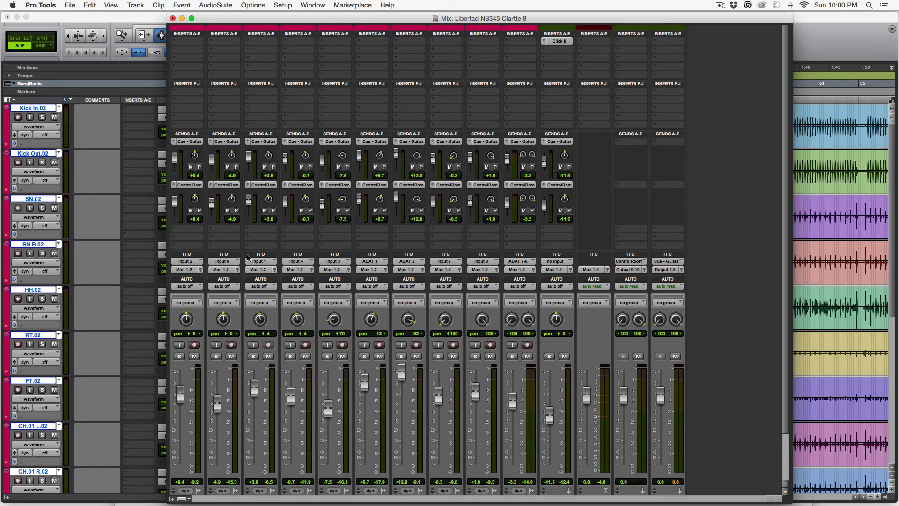
{"action": "key", "text": "super"}
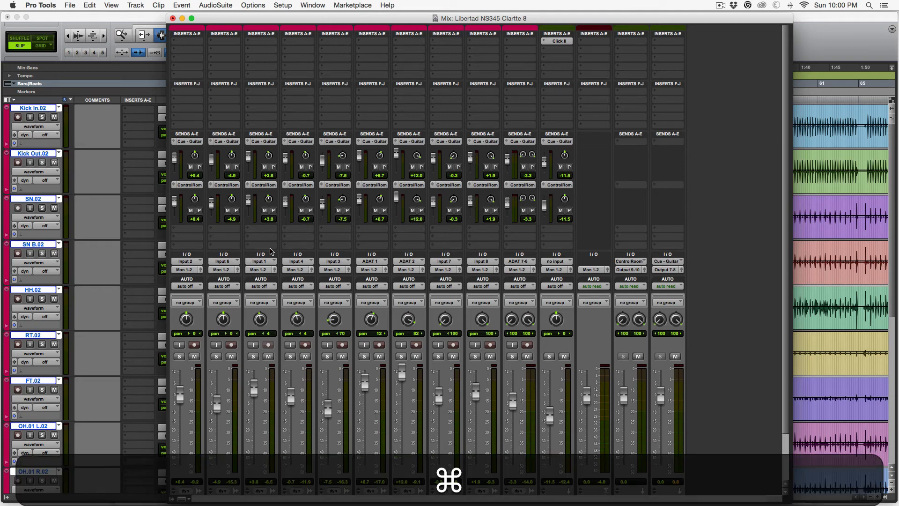
{"action": "key", "text": "super+z"}
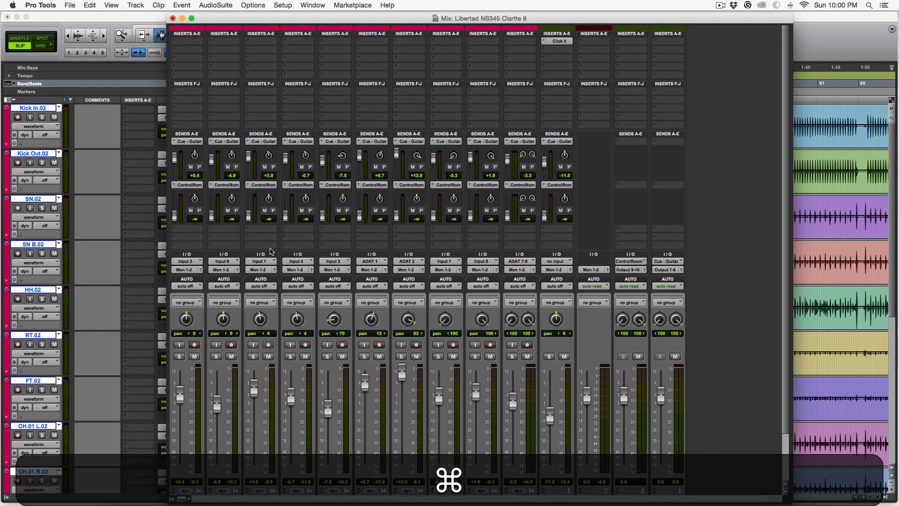
{"action": "key", "text": "super+z"}
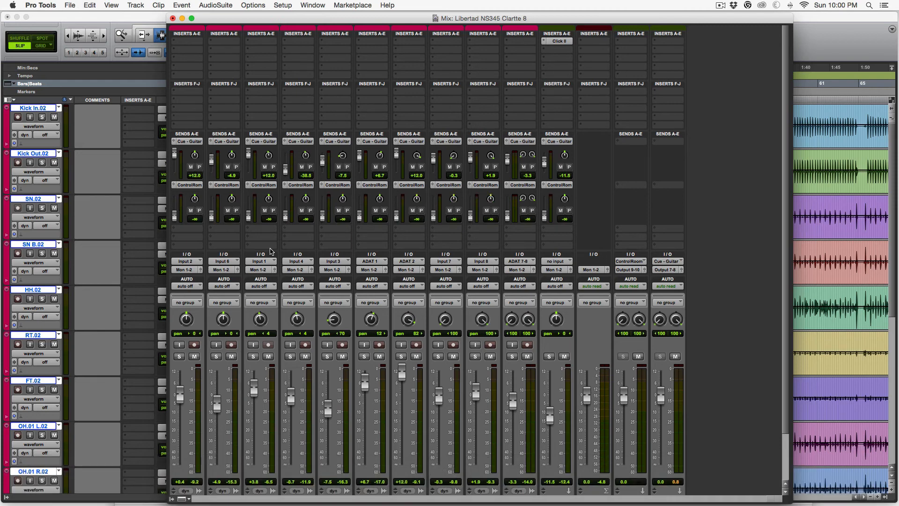
Step: Copy the selected tracks' current volume and pan to Send B only, and play the session
{"action": "scroll", "coordinate": [218, 448], "scroll_direction": "down", "scroll_amount": 3}
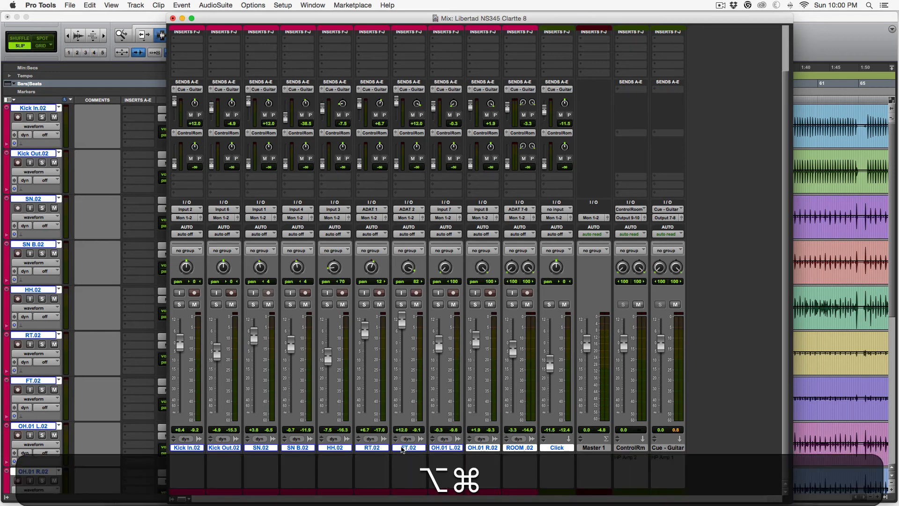
{"action": "key", "text": "alt+super+h"}
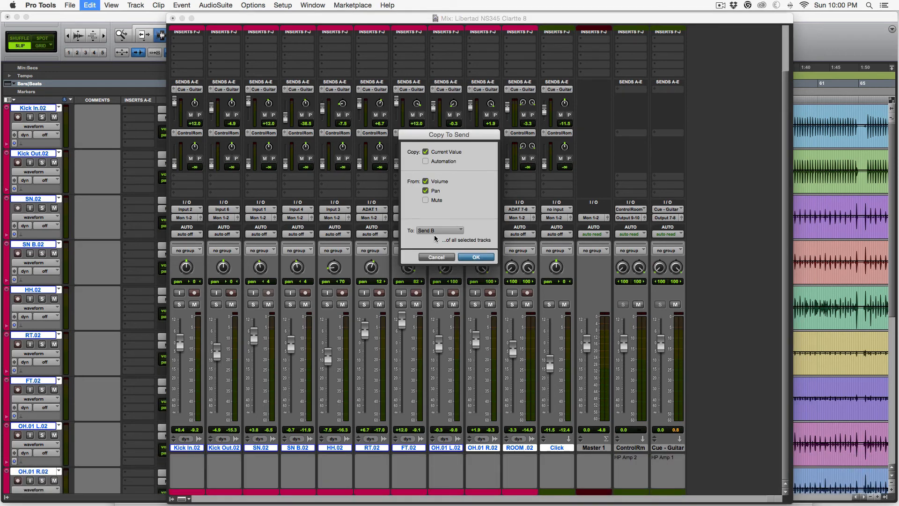
{"action": "left_click", "coordinate": [482, 259]}
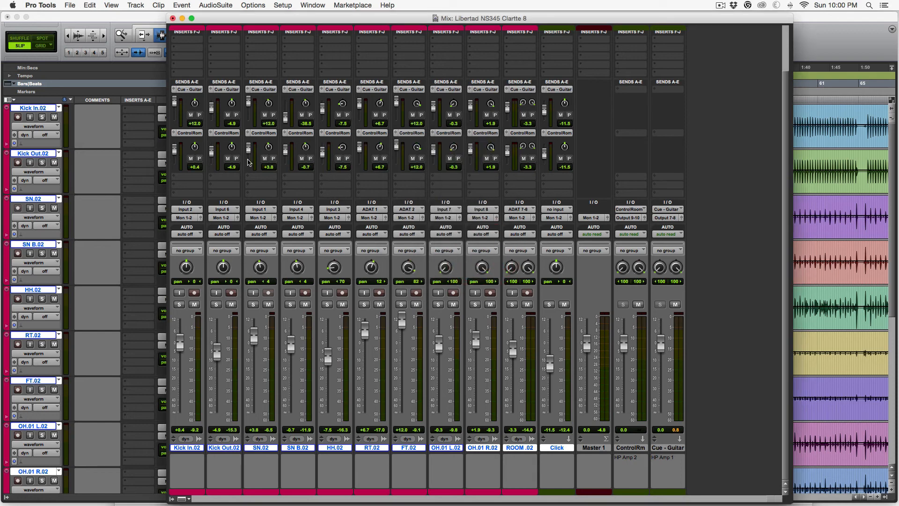
{"action": "left_click", "coordinate": [586, 286]}
{"action": "key", "text": "space"}
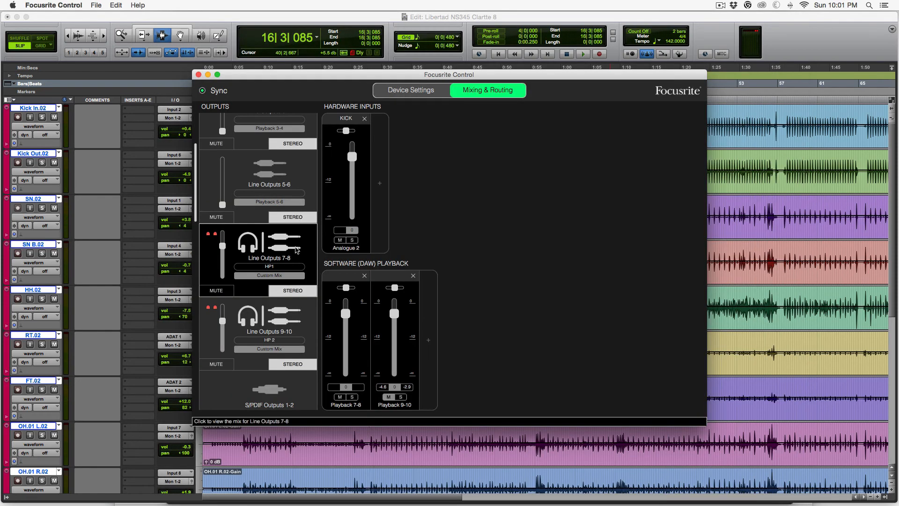
Step: In Focusrite Control, compare the custom mixes of Line Outputs 7-8 and 9-10, checking the mutes on Playback 7-8 and Playback 9-10
{"action": "left_click", "coordinate": [300, 320]}
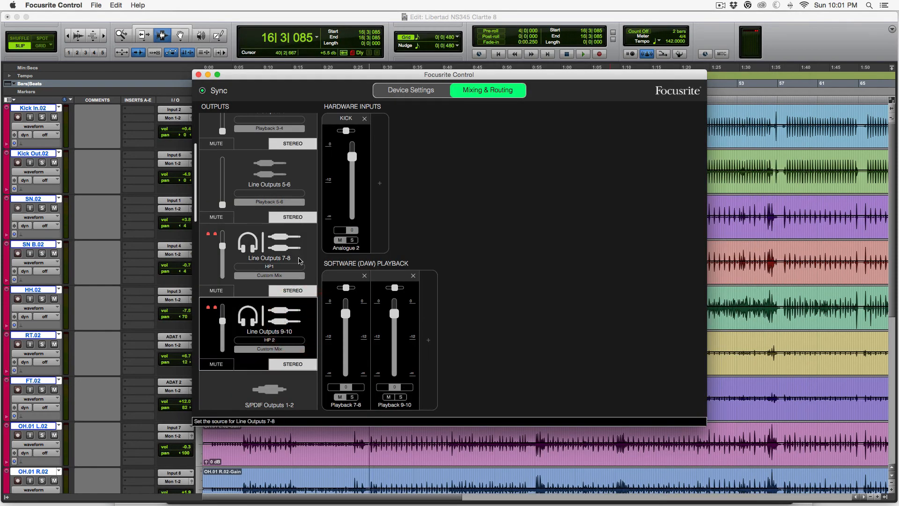
{"action": "left_click", "coordinate": [299, 255]}
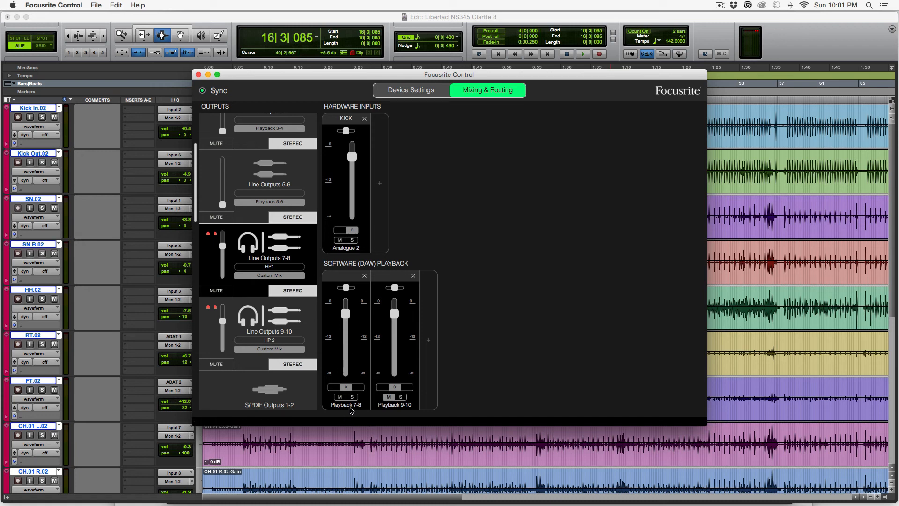
{"action": "left_click", "coordinate": [391, 397]}
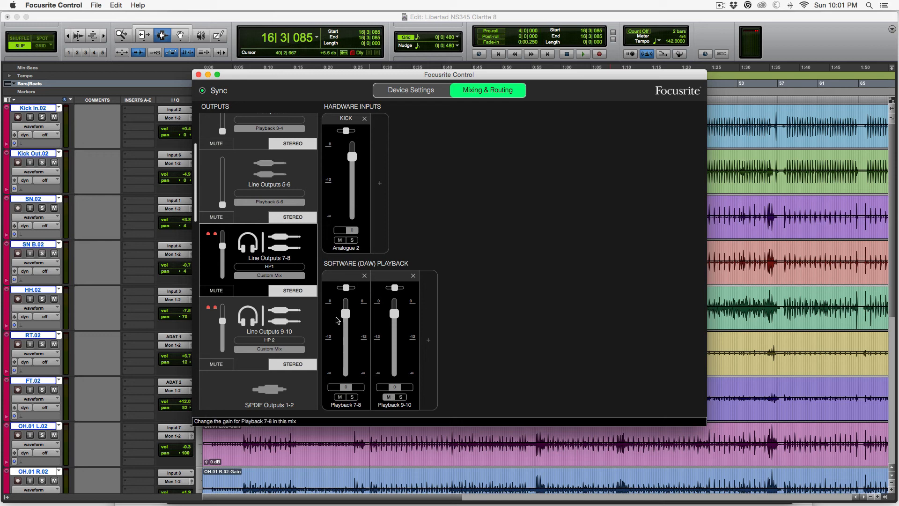
{"action": "left_click", "coordinate": [296, 313]}
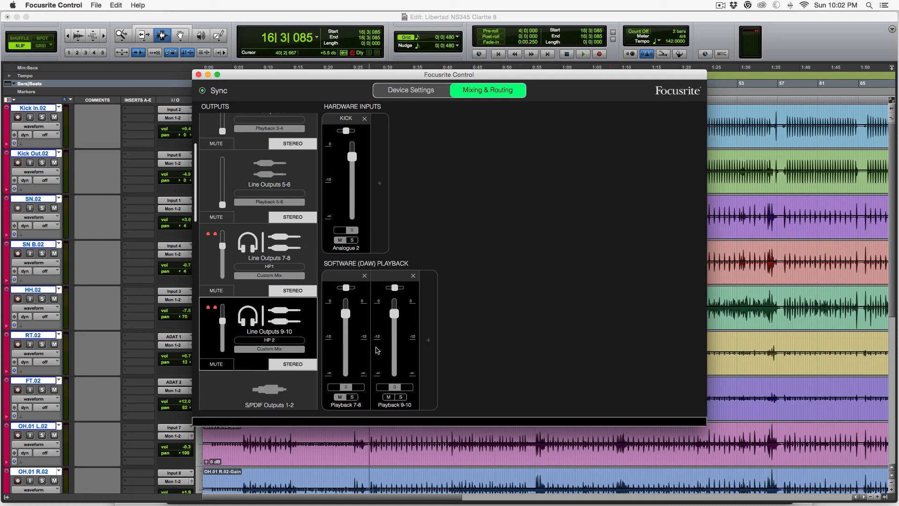
{"action": "left_click", "coordinate": [304, 255]}
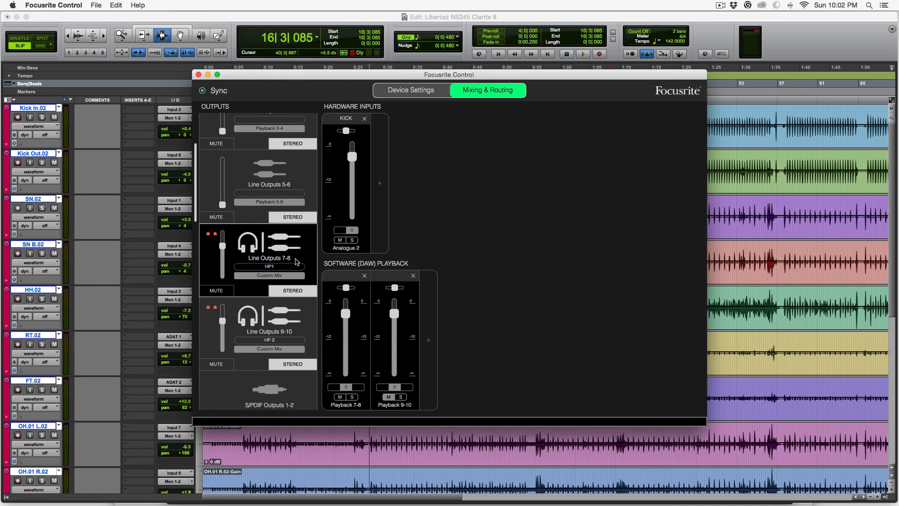
{"action": "left_click", "coordinate": [295, 328]}
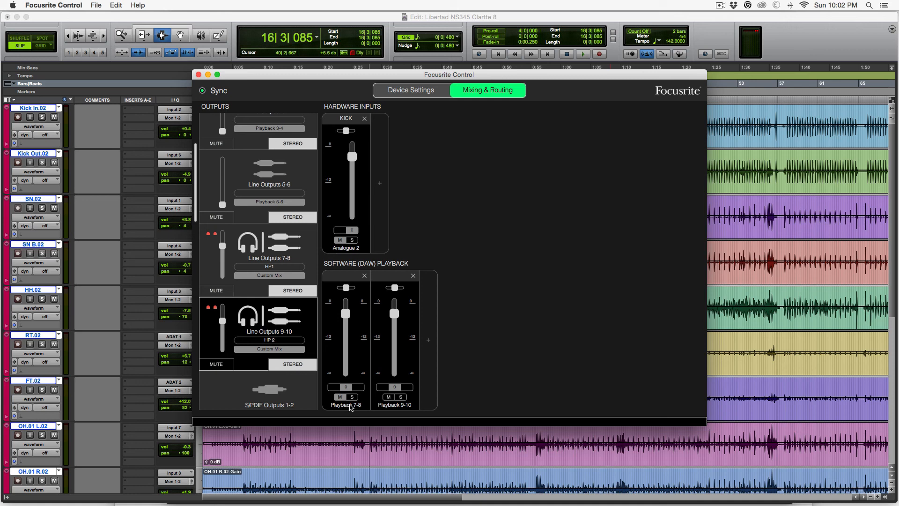
{"action": "left_click", "coordinate": [410, 365]}
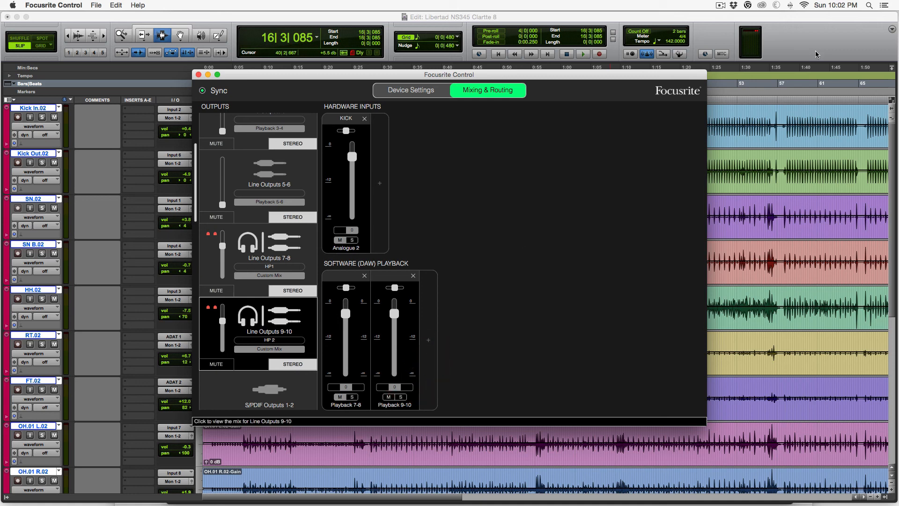
Step: Return to the Pro Tools Mix window and select the ControlRm and Cue - Guitar aux tracks in turn to review their outputs
{"action": "left_click", "coordinate": [805, 39]}
{"action": "key", "text": "super+equal"}
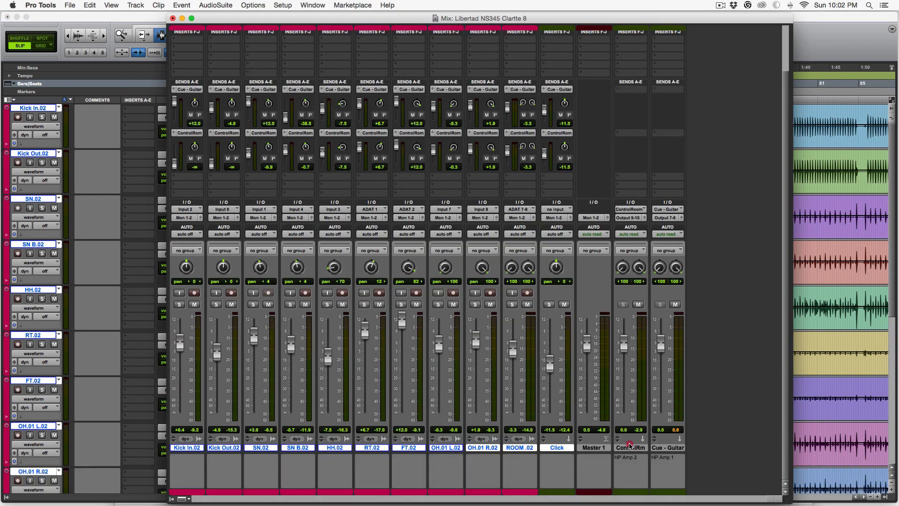
{"action": "left_click", "coordinate": [630, 447]}
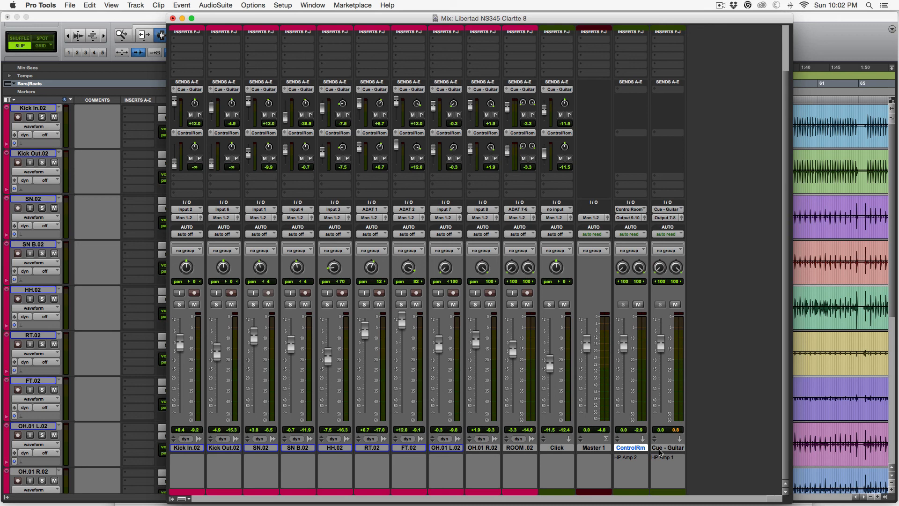
{"action": "left_click", "coordinate": [660, 449]}
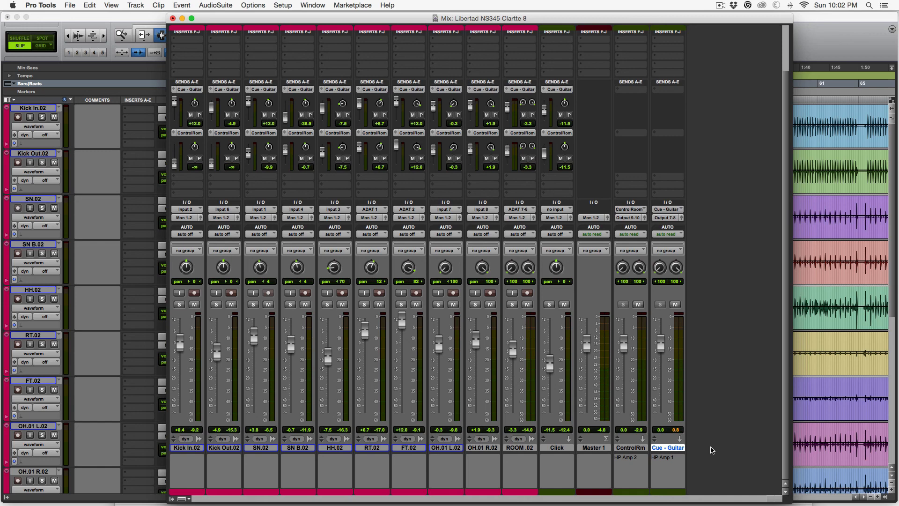
Step: Switch to Safari, examine the Clarett 8PreX rear line outputs and front headphone controls, and return to Pro Tools
{"action": "key", "text": "super"}
{"action": "key", "text": "super+Tab"}
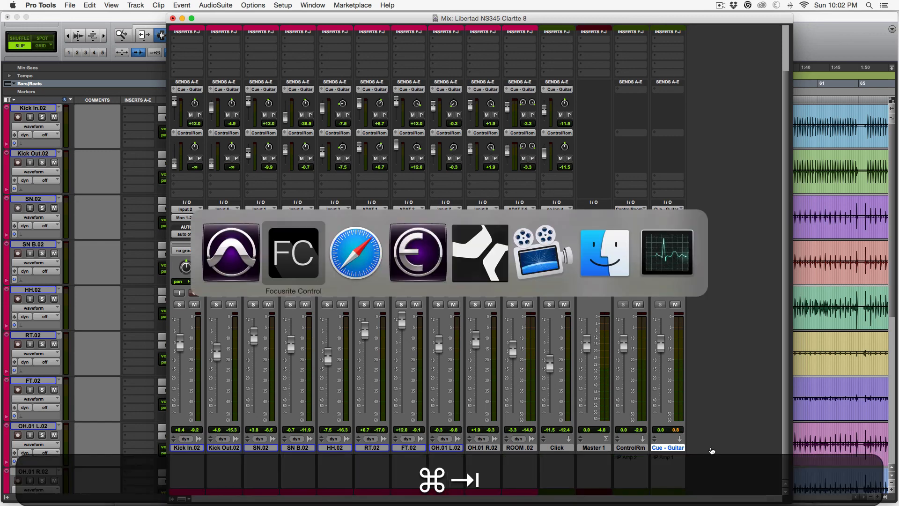
{"action": "key", "text": "super+Tab"}
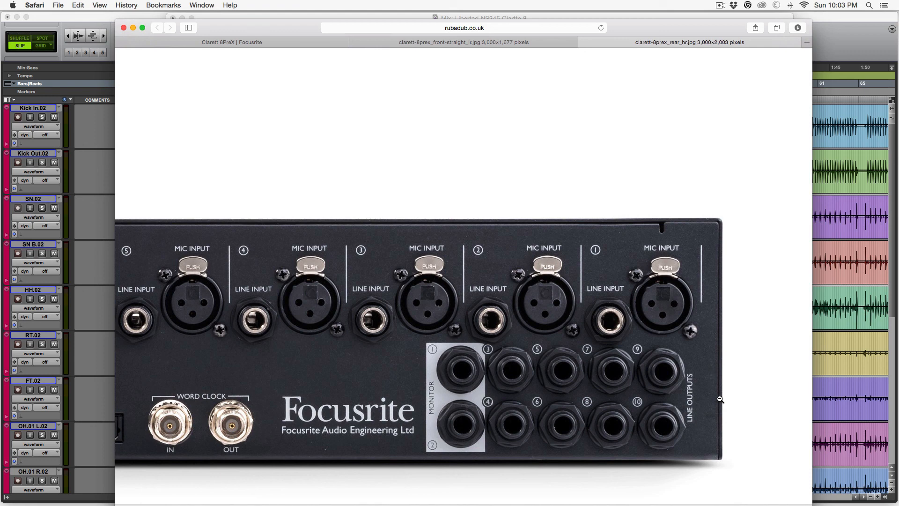
{"action": "left_click", "coordinate": [506, 42]}
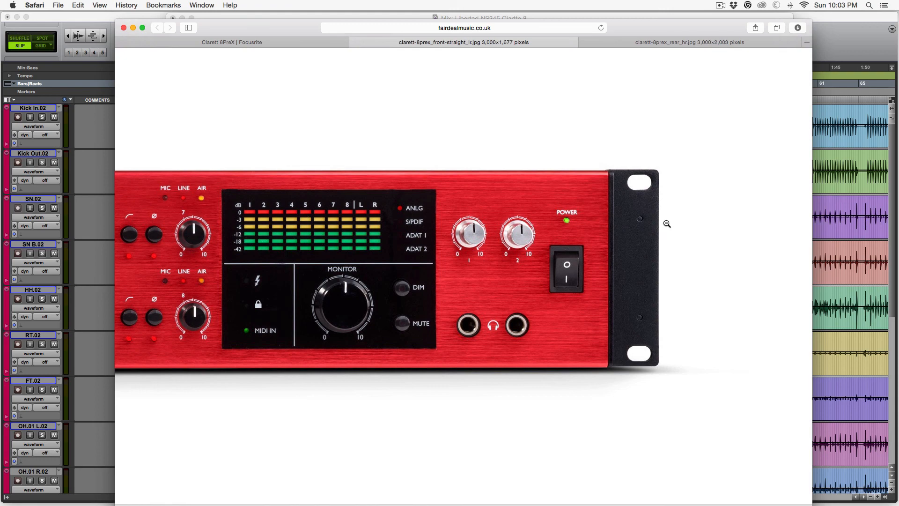
{"action": "key", "text": "super+h"}
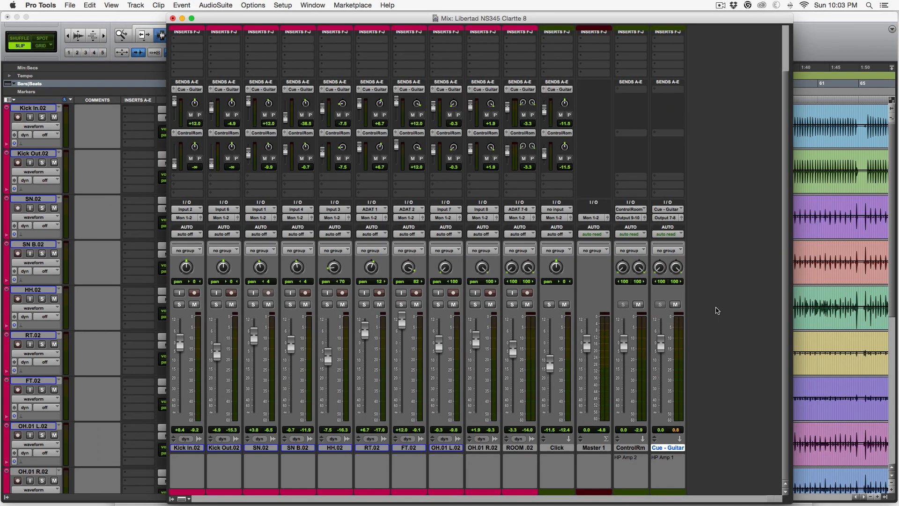